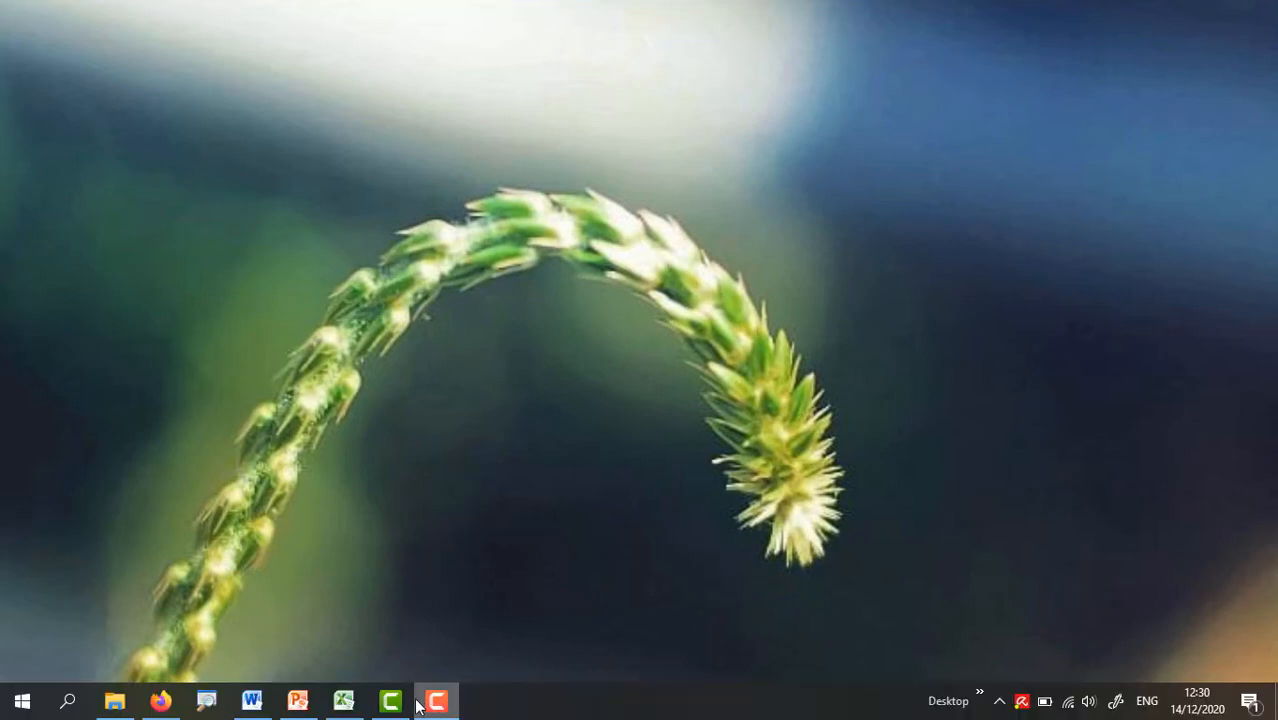
Step: Bring up the Excel workbook with the lookup and reference tables, and switch to the Word document JOBSHEET 7 - Fungsi Index dan Match
mouse_move(390, 711)
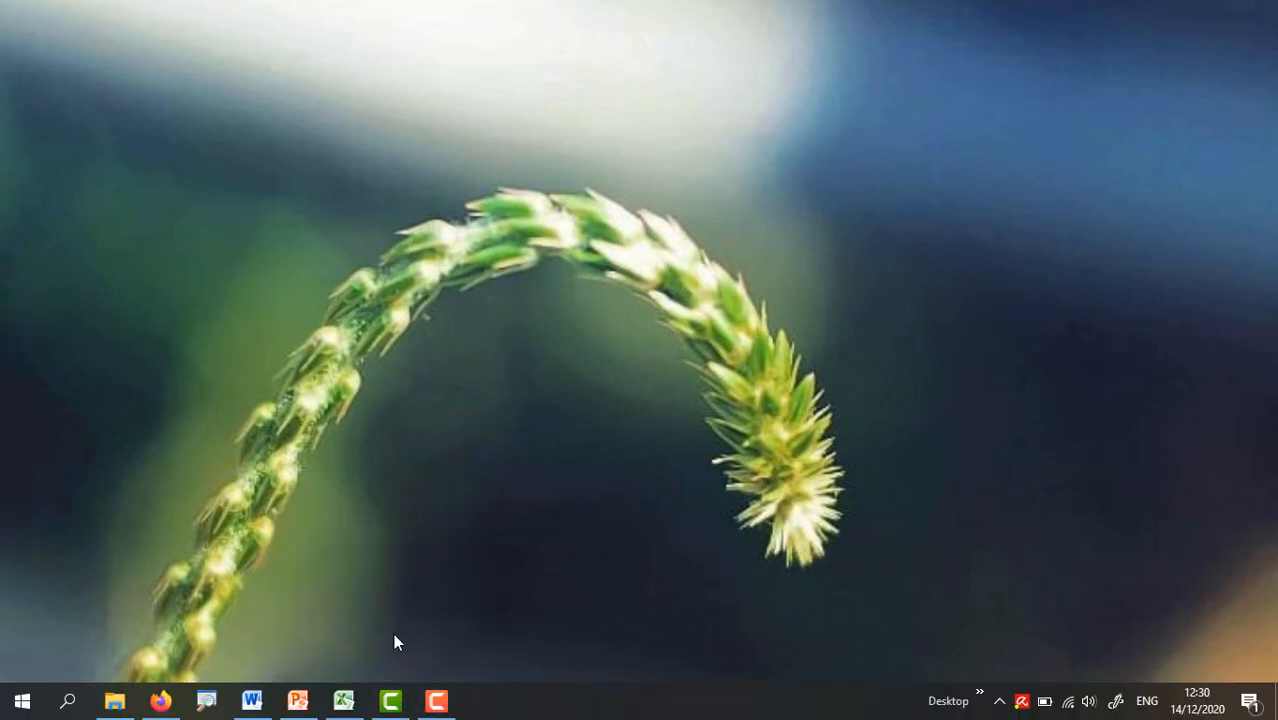
click(345, 700)
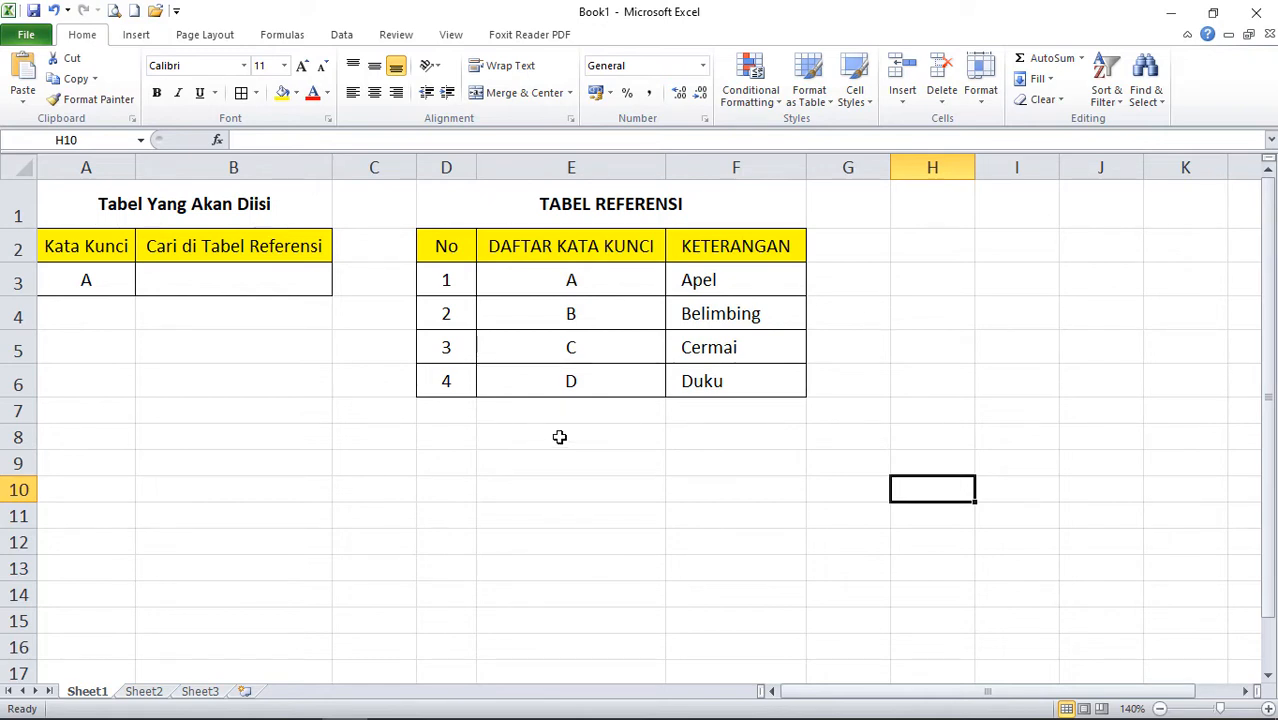
mouse_move(395, 708)
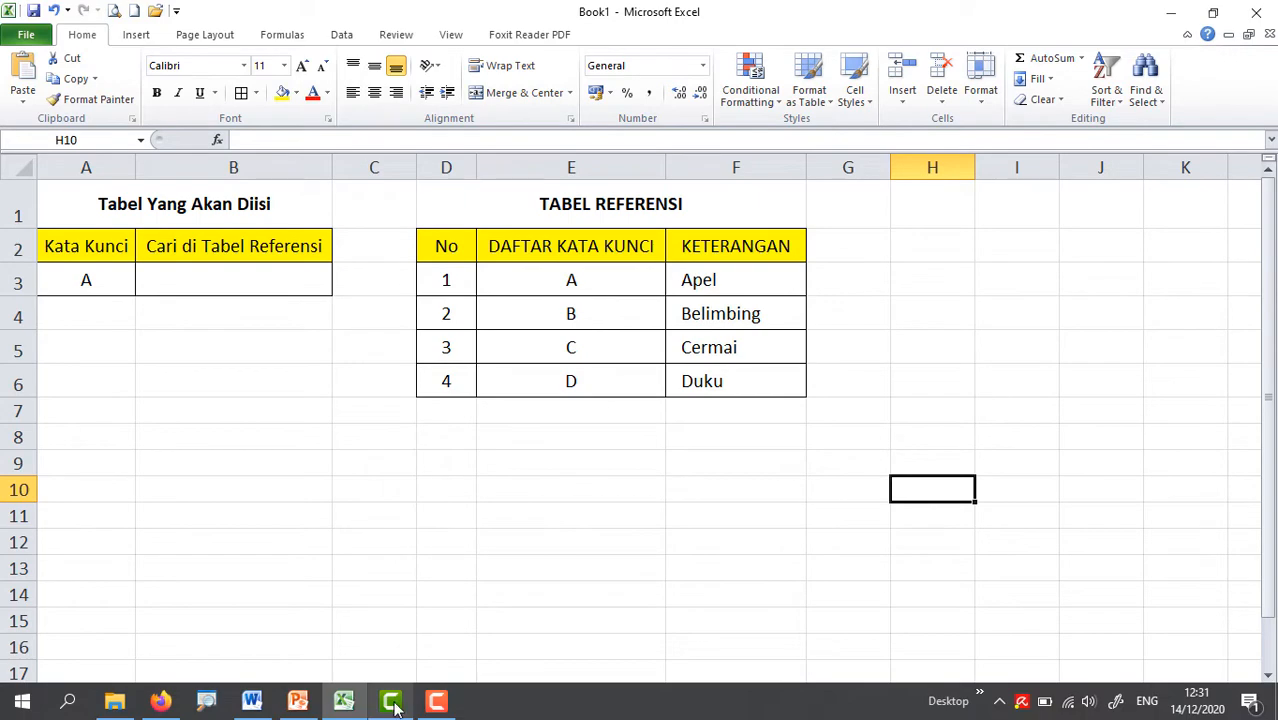
click(254, 706)
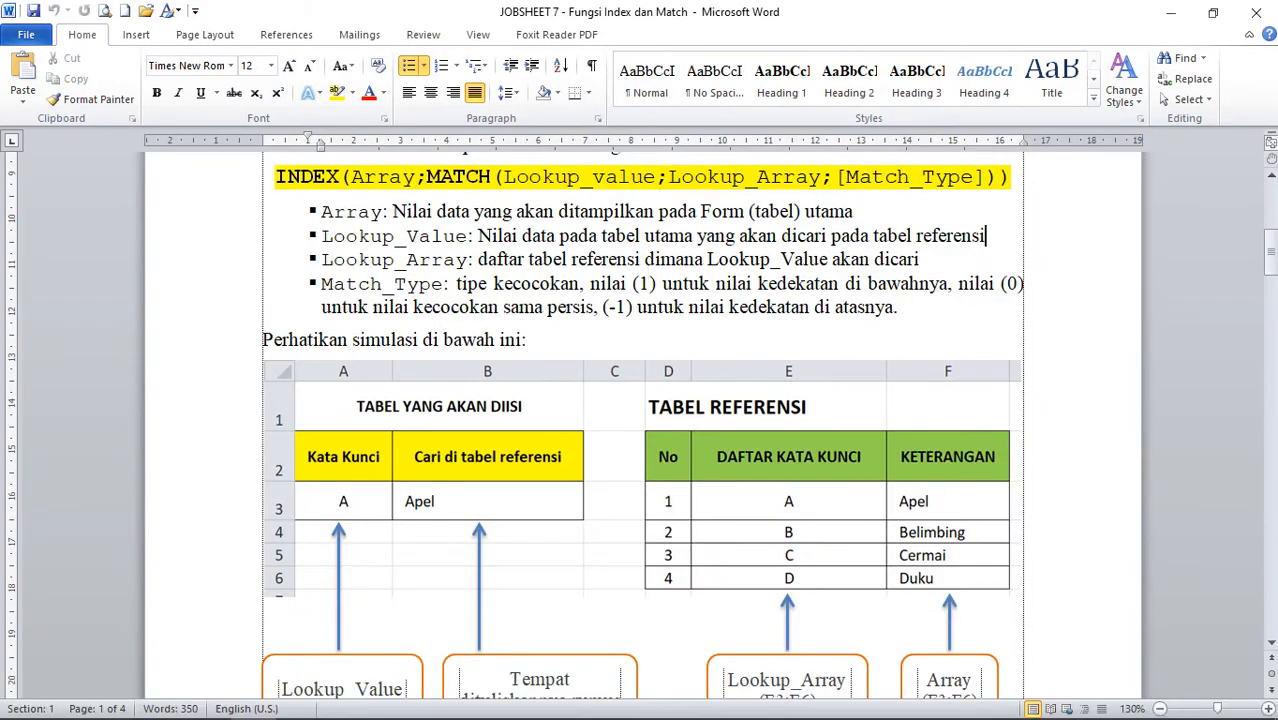
click(1270, 176)
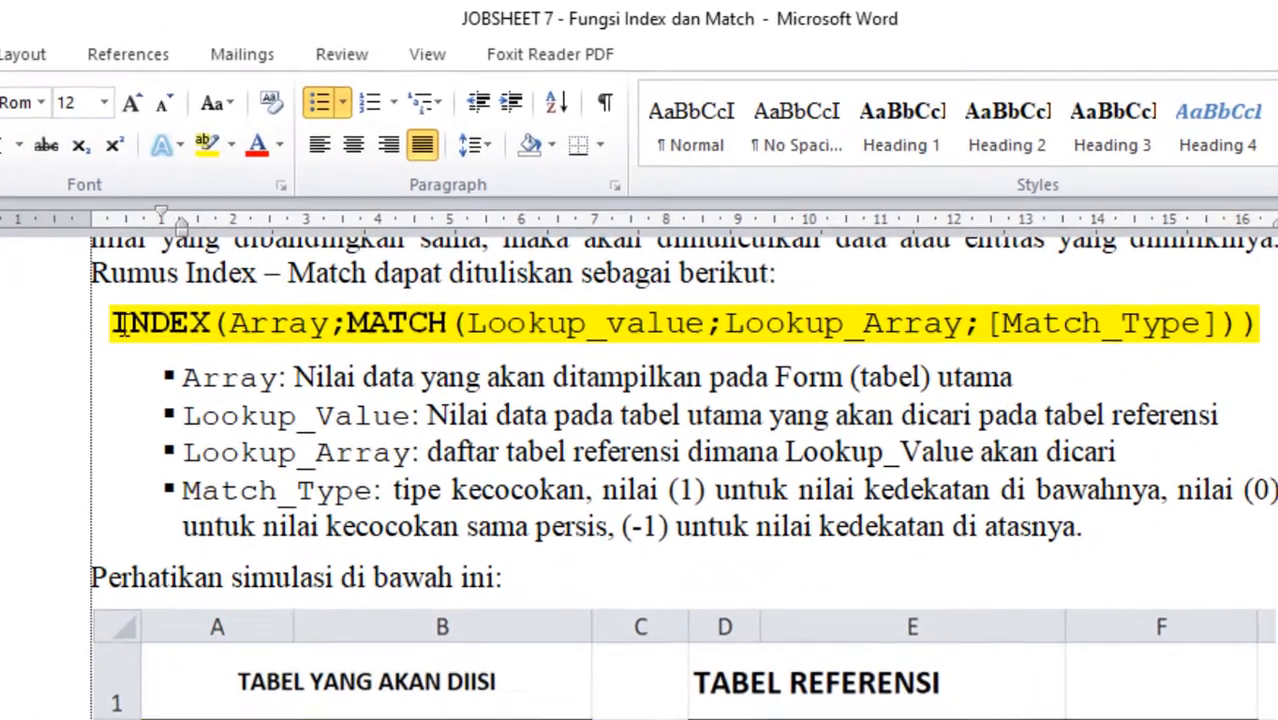
Step: Examine the INDEX(Array;MATCH(Lookup_value;Lookup_Array;[Match_Type])) syntax line, selecting its arguments one after another
drag(276, 206, 367, 201)
drag(252, 318, 282, 322)
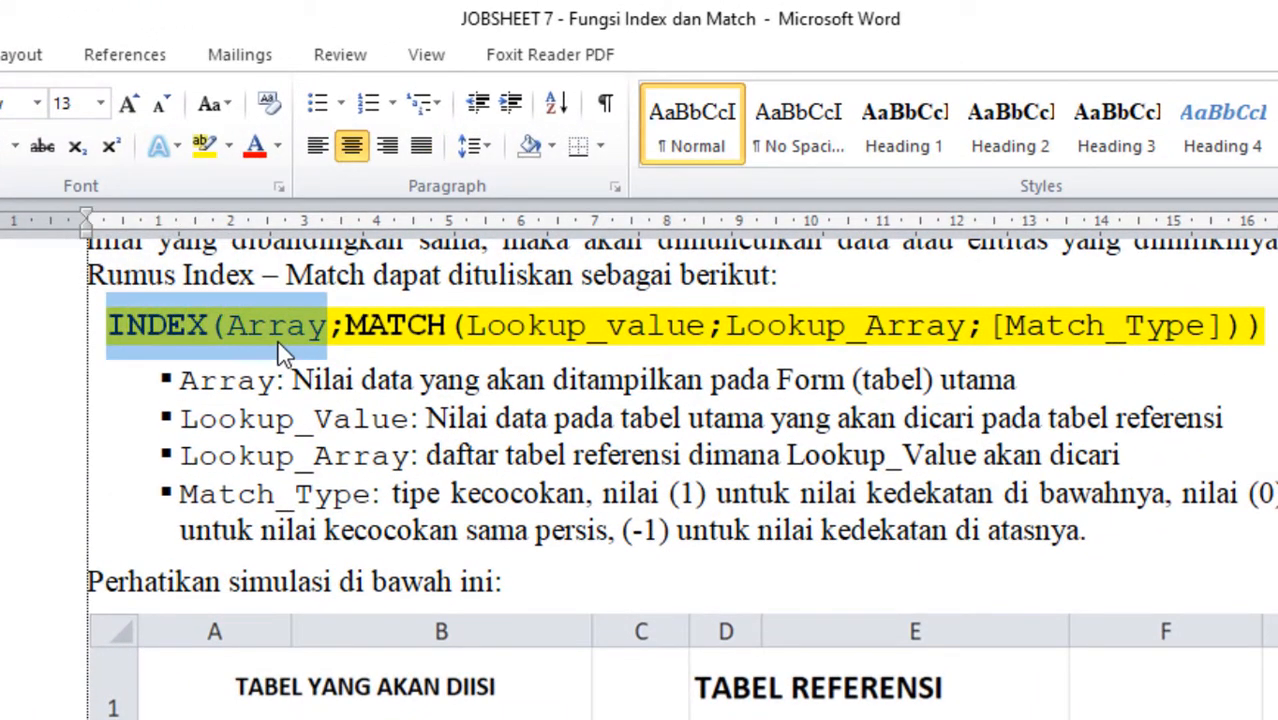
click(277, 338)
drag(228, 325, 326, 325)
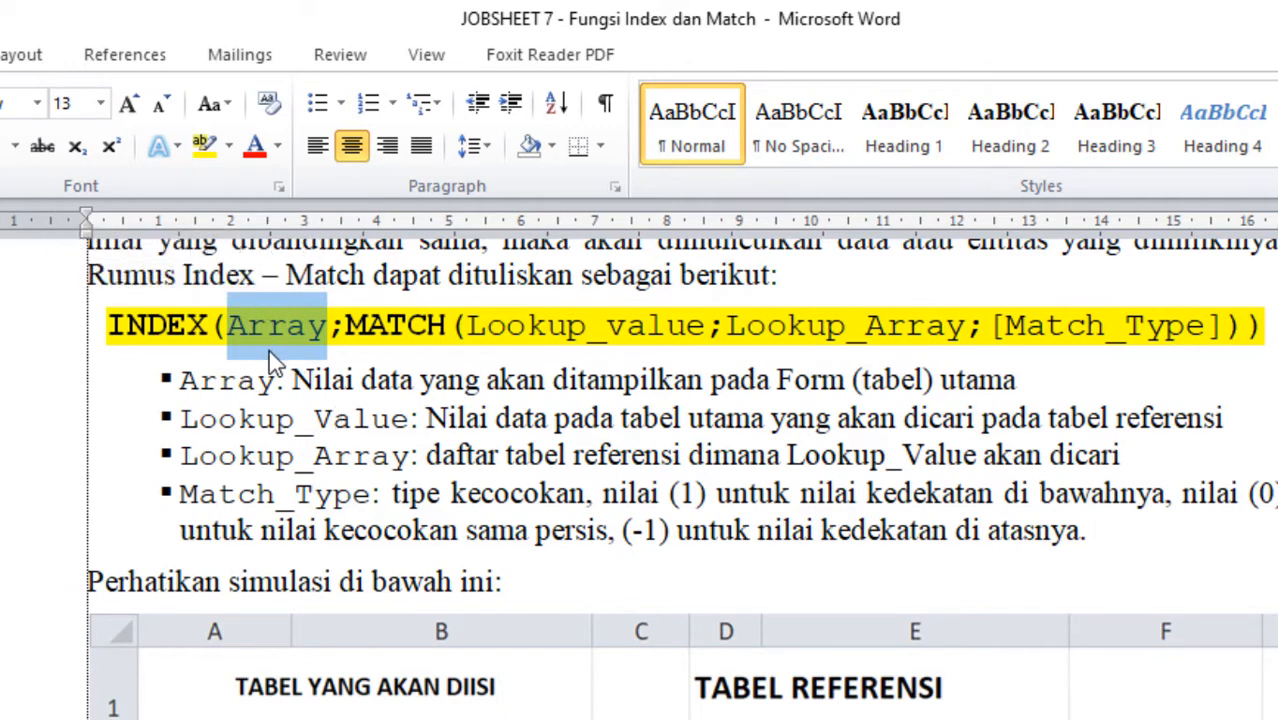
click(427, 335)
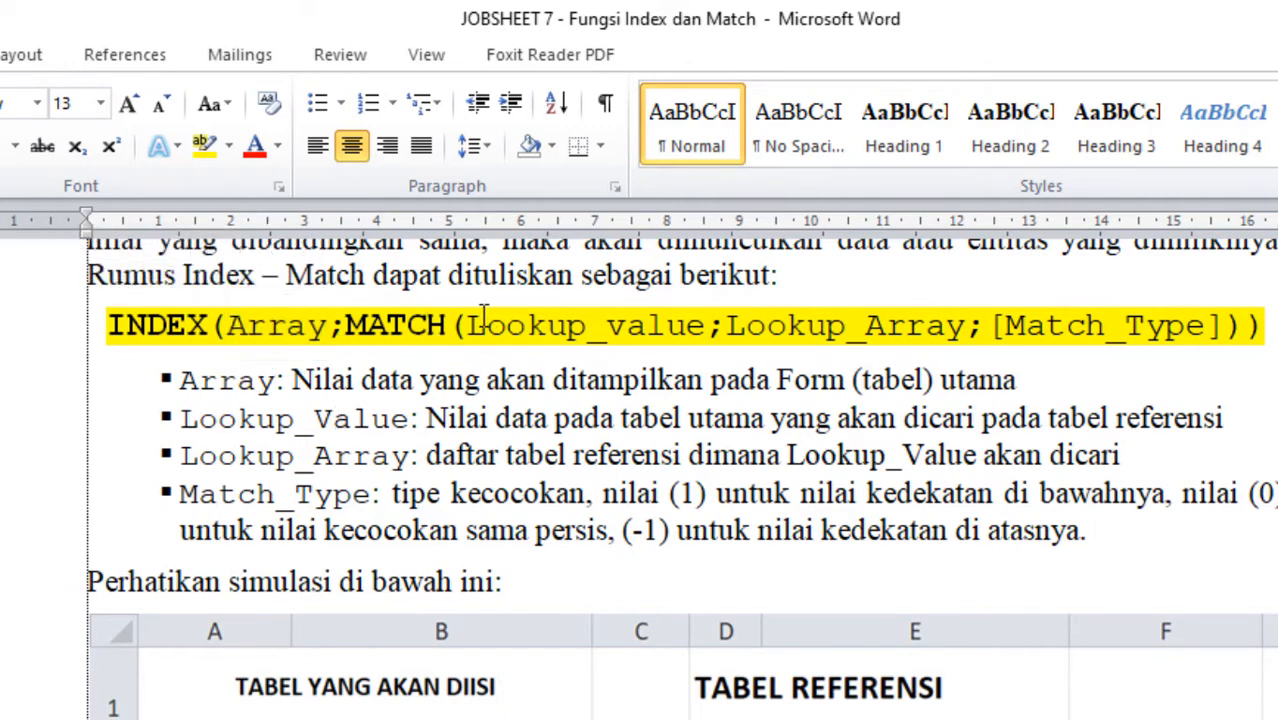
drag(468, 325, 645, 340)
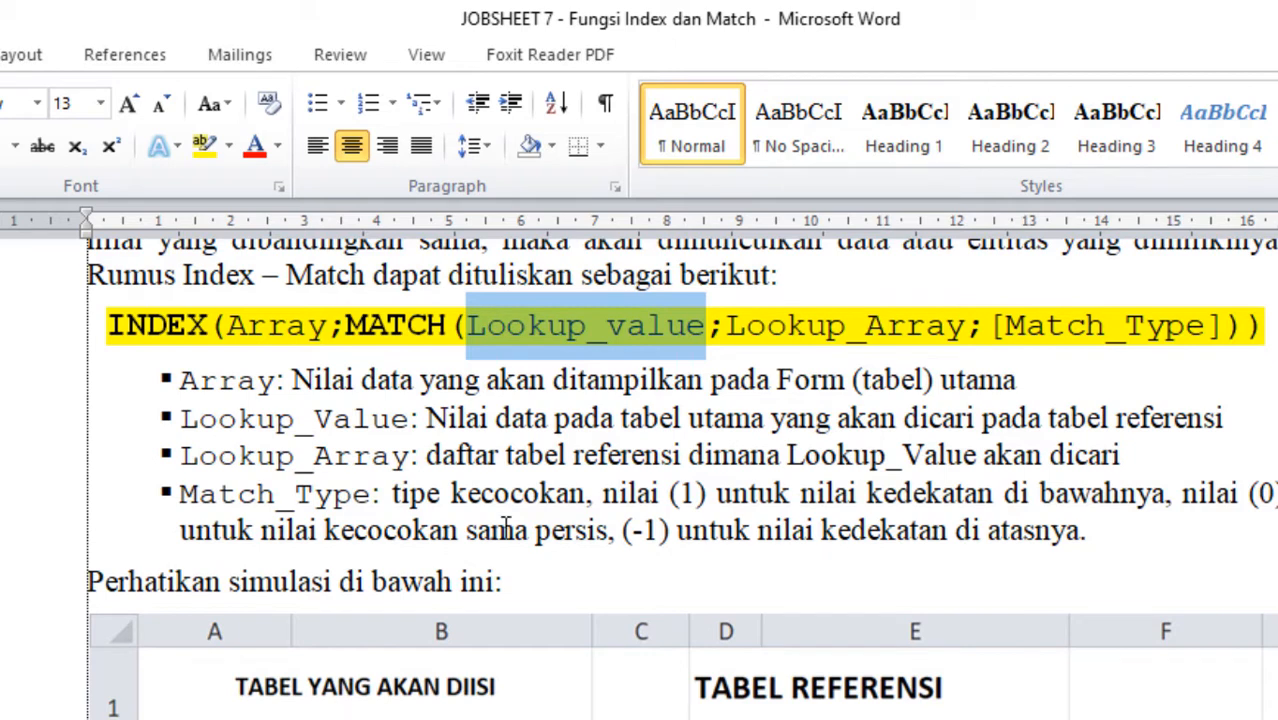
click(733, 332)
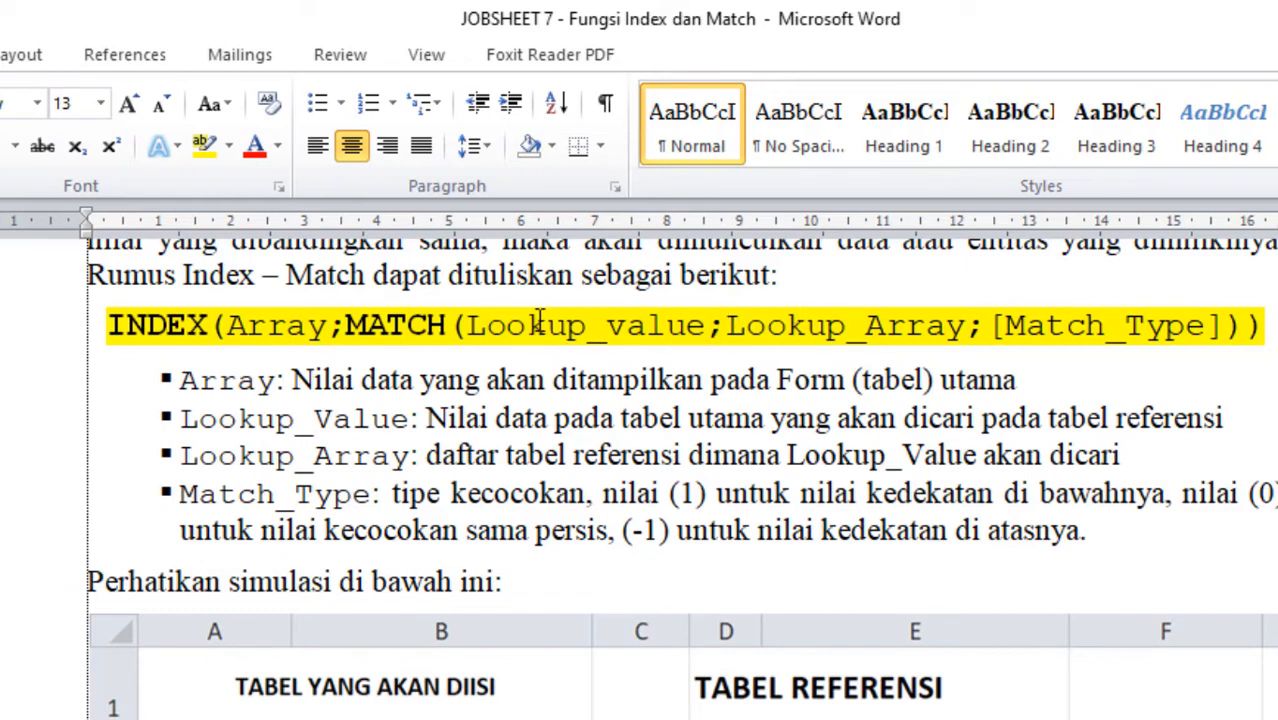
drag(466, 322, 903, 330)
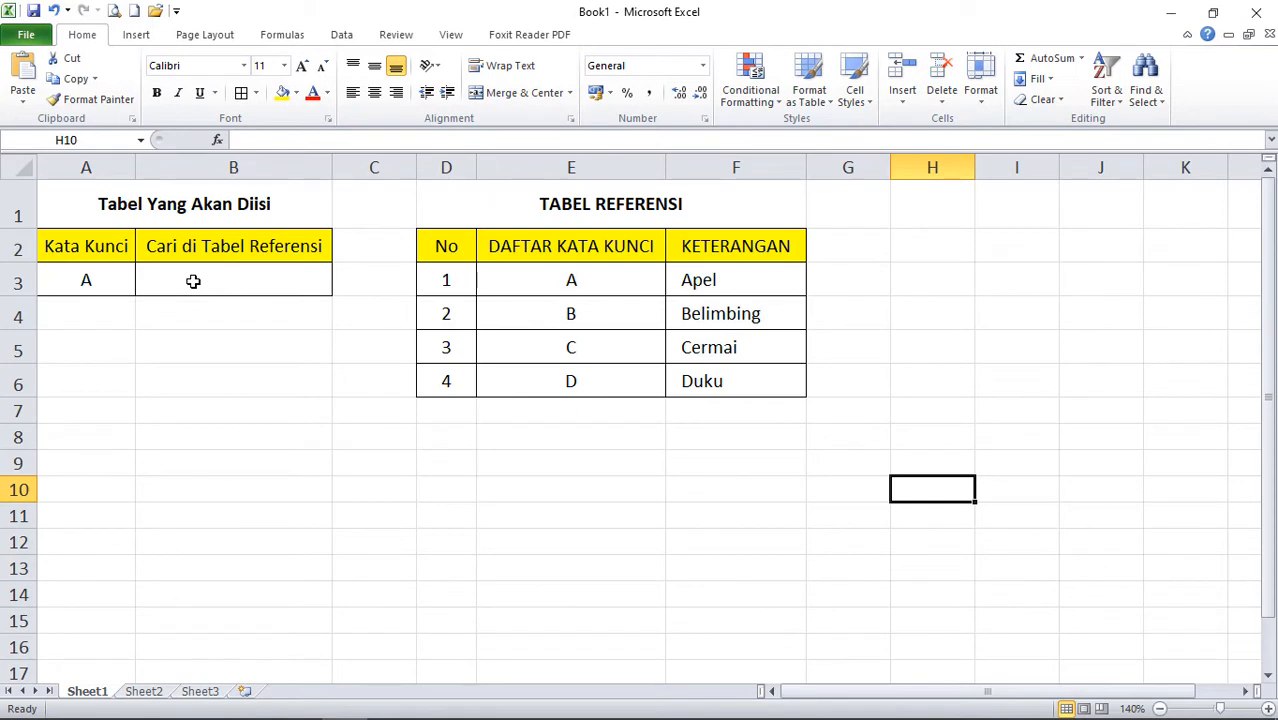
click(193, 281)
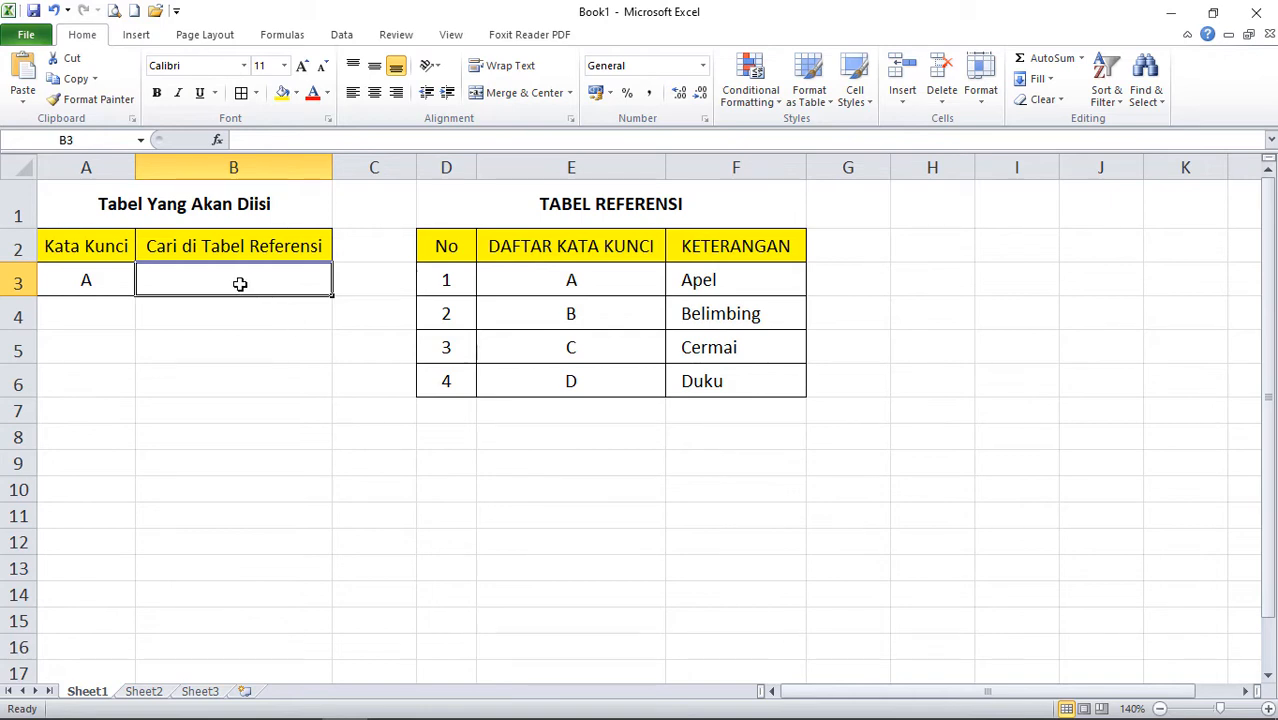
text(=)
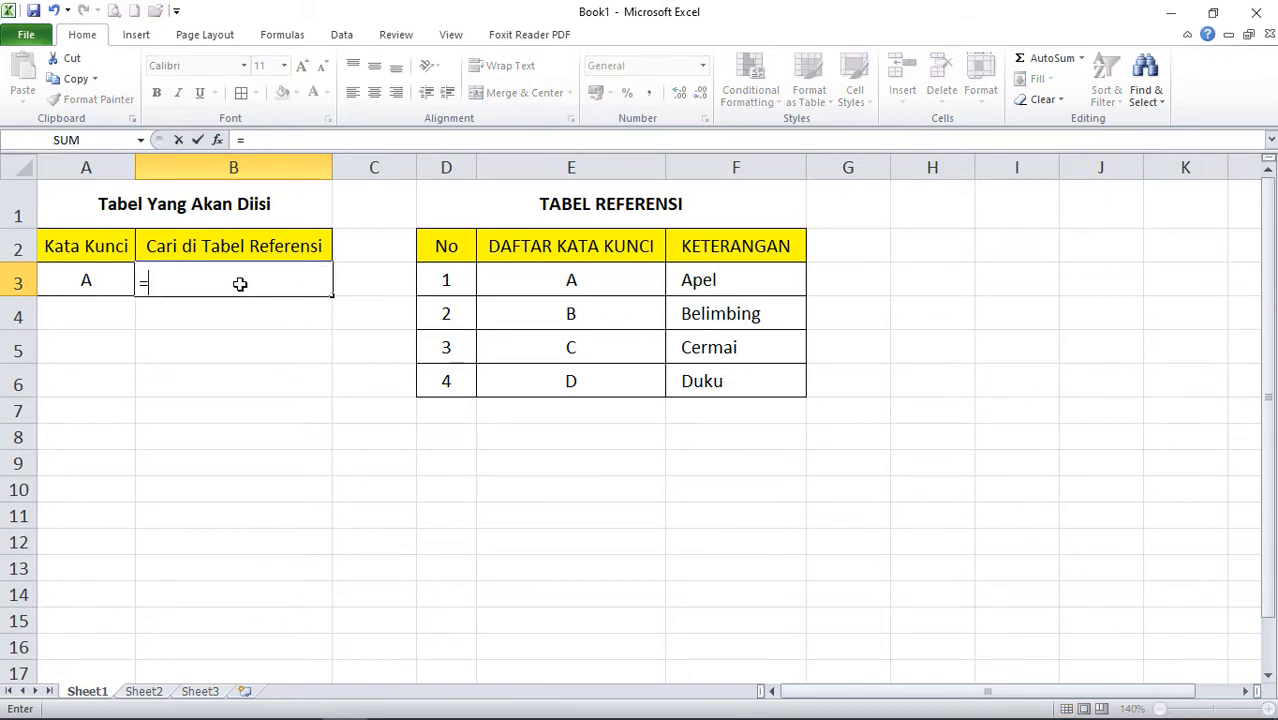
text(inde)
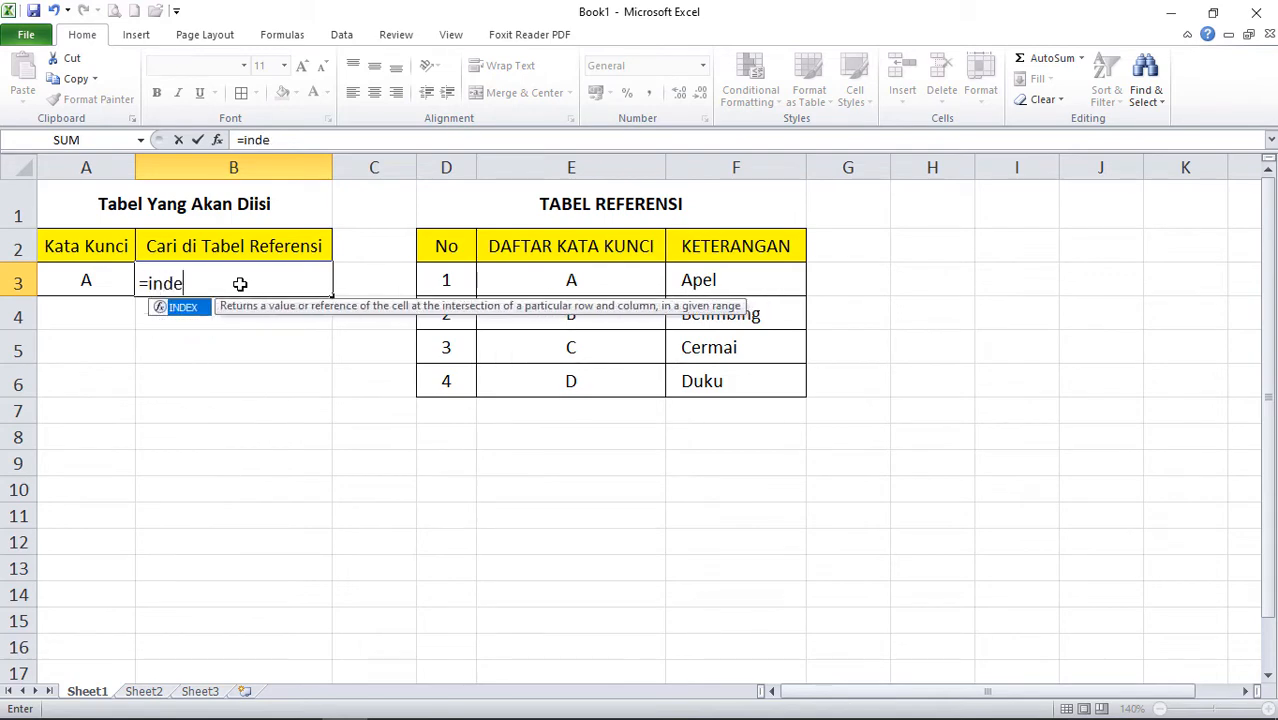
key(Tab)
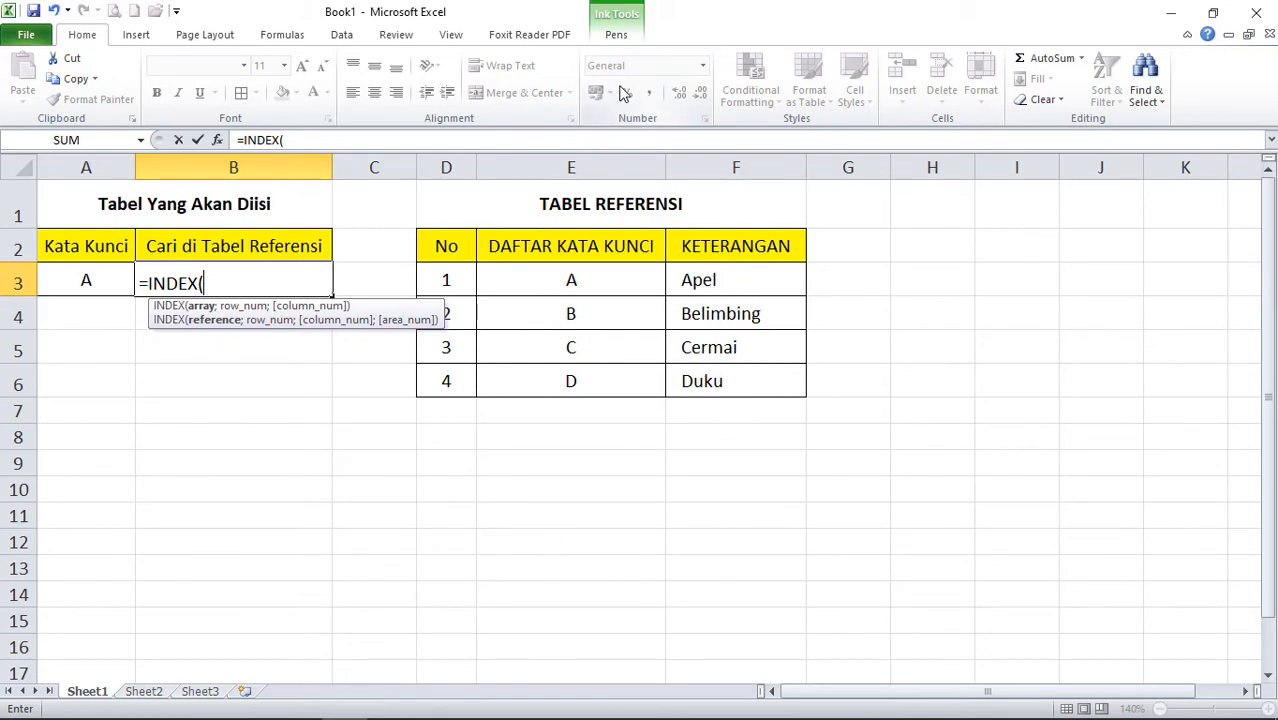
Step: Set the ink pen's thickness to 3 pt and handwrite "Index(array" in red below the reference table, with a double underline under "array"
click(617, 36)
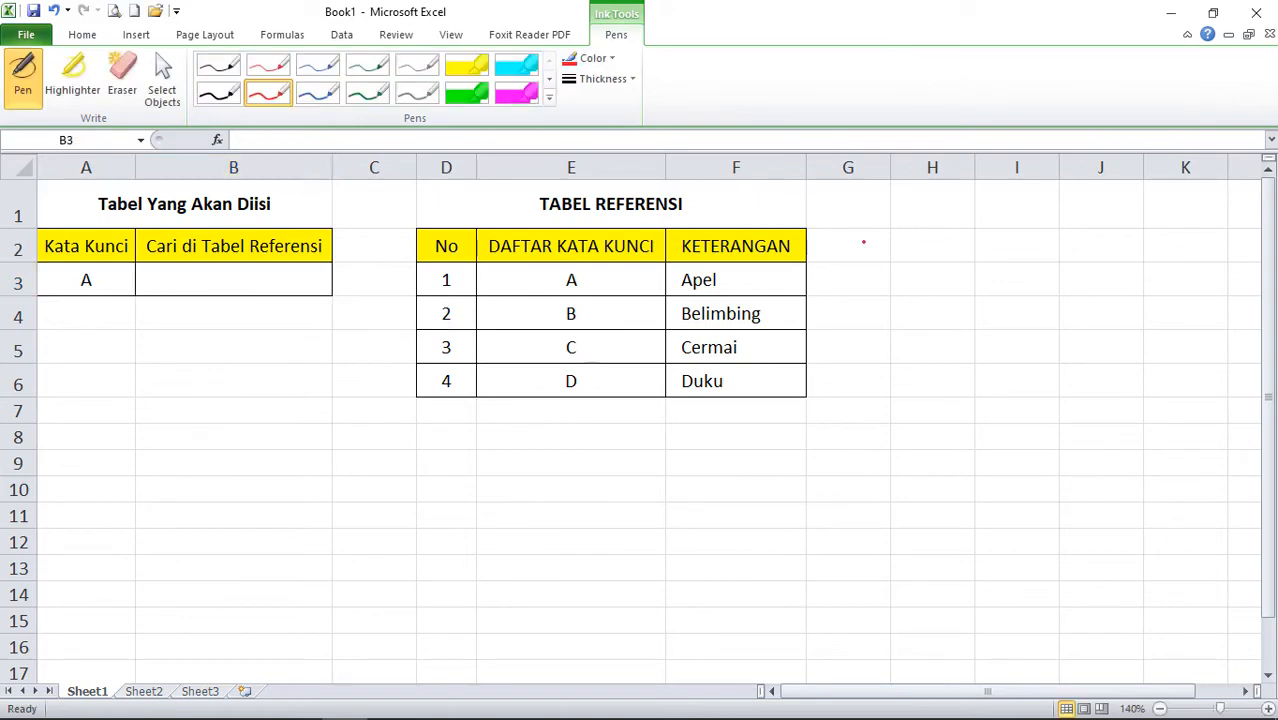
key(Escape)
click(623, 88)
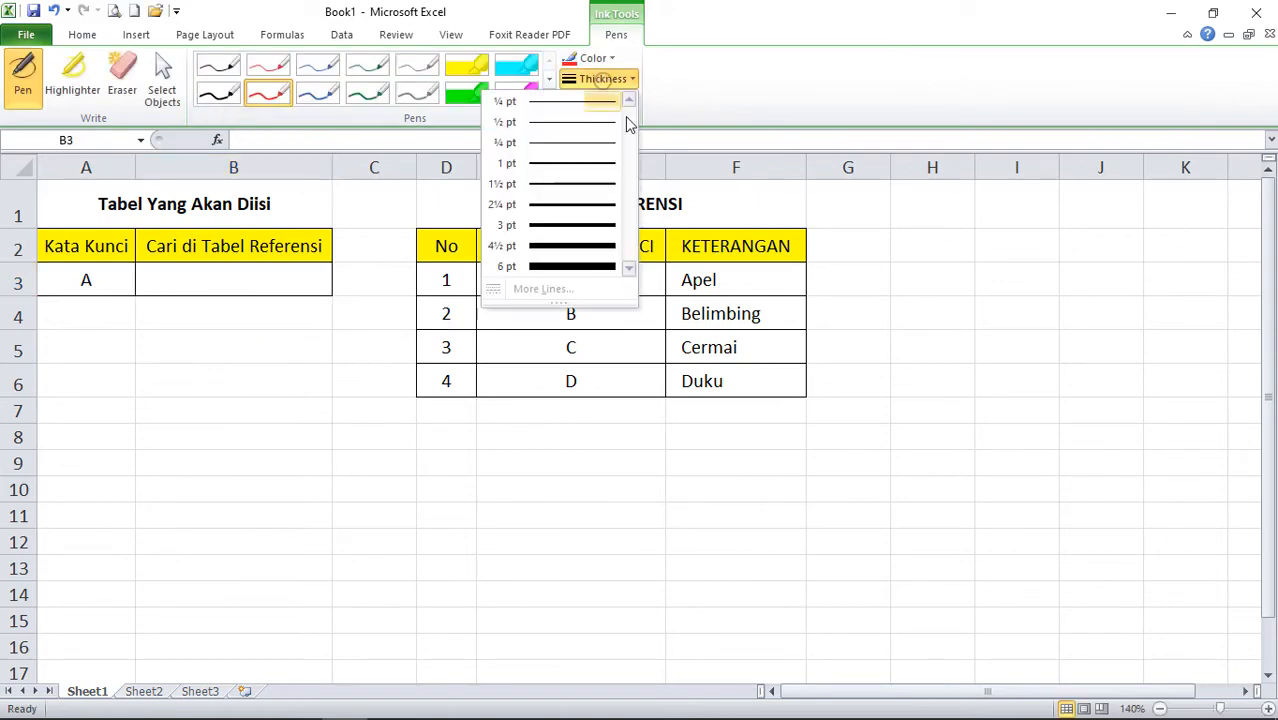
click(574, 225)
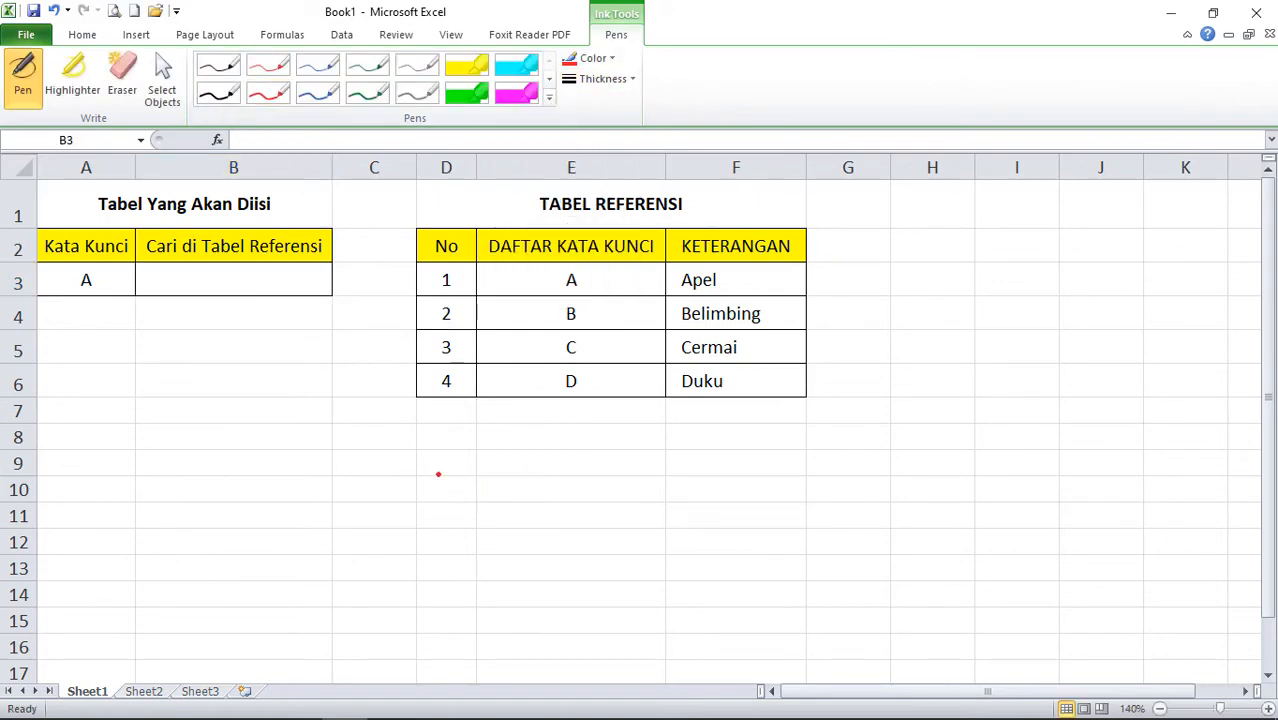
mouse_move(434, 462)
mouse_down()
mouse_move(438, 505)
mouse_move(569, 491)
mouse_up()
drag(568, 466, 547, 492)
drag(596, 443, 600, 510)
mouse_move(625, 468)
mouse_down()
mouse_move(628, 492)
mouse_move(660, 464)
mouse_move(722, 482)
mouse_up()
mouse_move(730, 452)
mouse_down()
mouse_move(718, 512)
mouse_move(690, 520)
mouse_move(697, 532)
mouse_up()
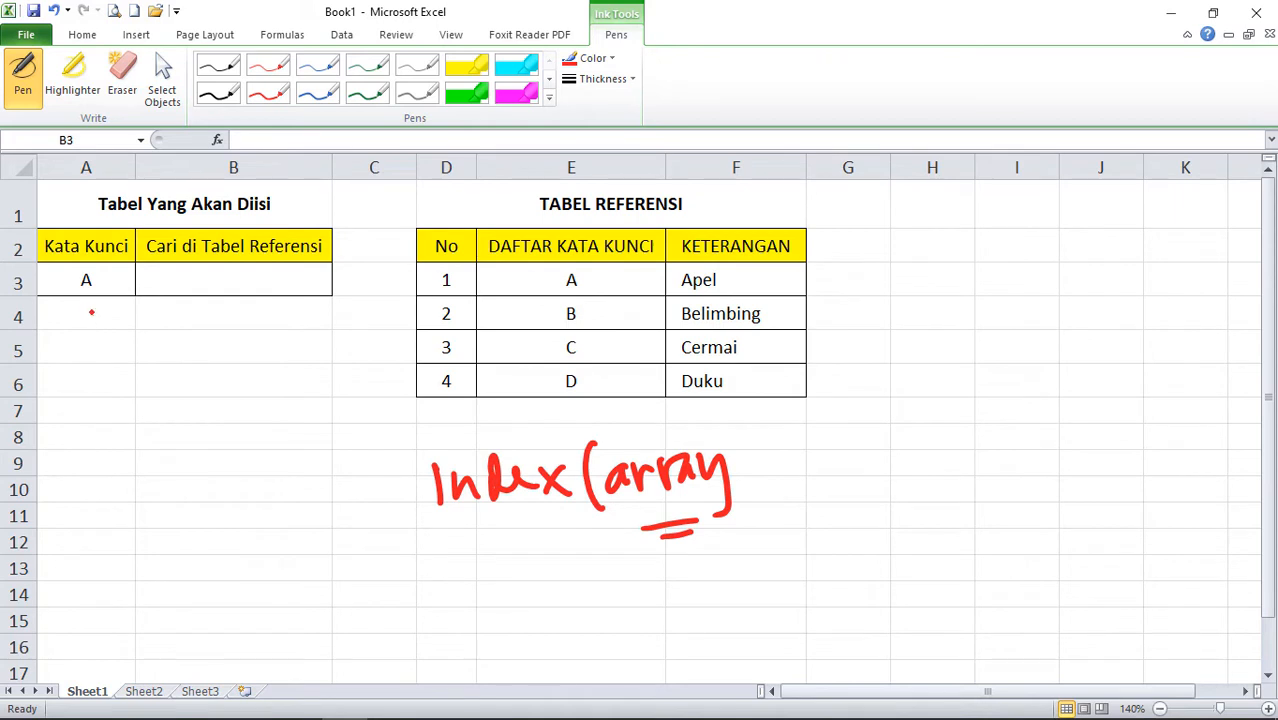
Step: Draw a red arrow pointing up at cell A3 and handwrite the array range "F3:F6" beneath the underlined word "array"
mouse_move(92, 311)
mouse_down()
mouse_move(97, 352)
mouse_move(105, 324)
mouse_up()
mouse_move(618, 576)
mouse_down()
mouse_move(620, 608)
mouse_move(637, 572)
mouse_move(648, 605)
mouse_up()
click(681, 582)
click(682, 594)
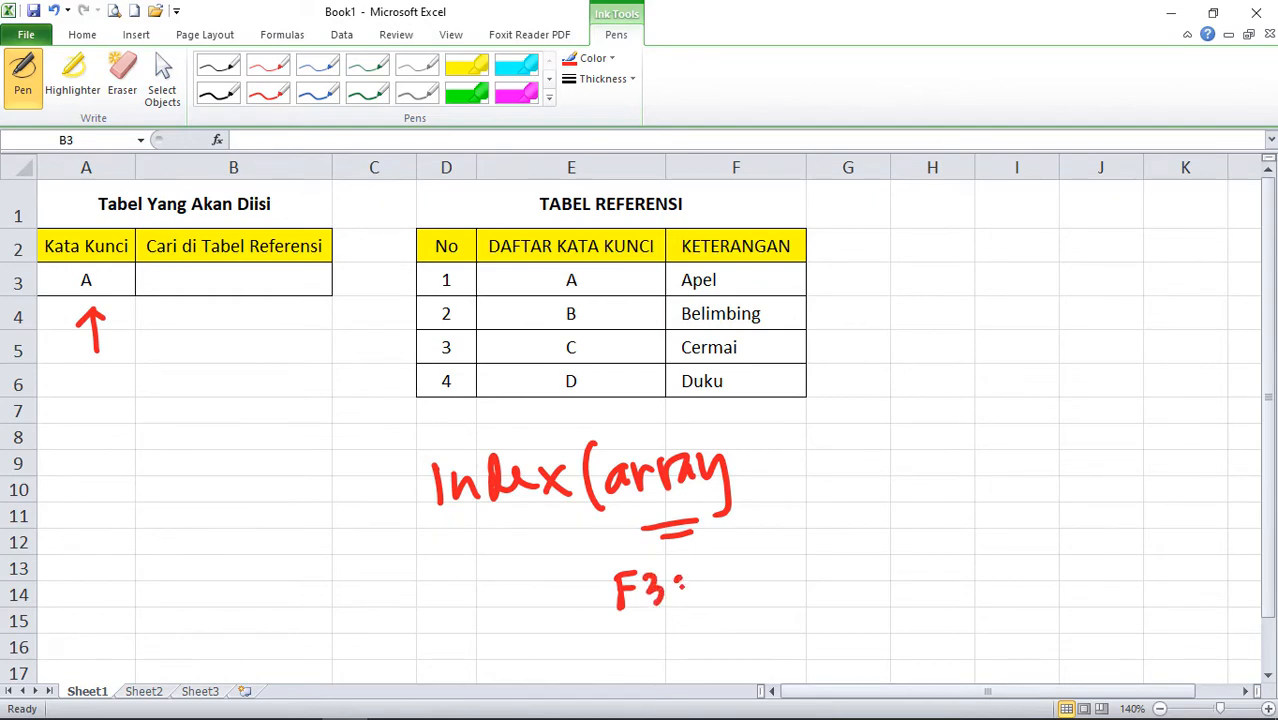
mouse_move(705, 576)
mouse_down()
mouse_move(705, 608)
mouse_move(724, 573)
mouse_up()
drag(705, 591, 718, 589)
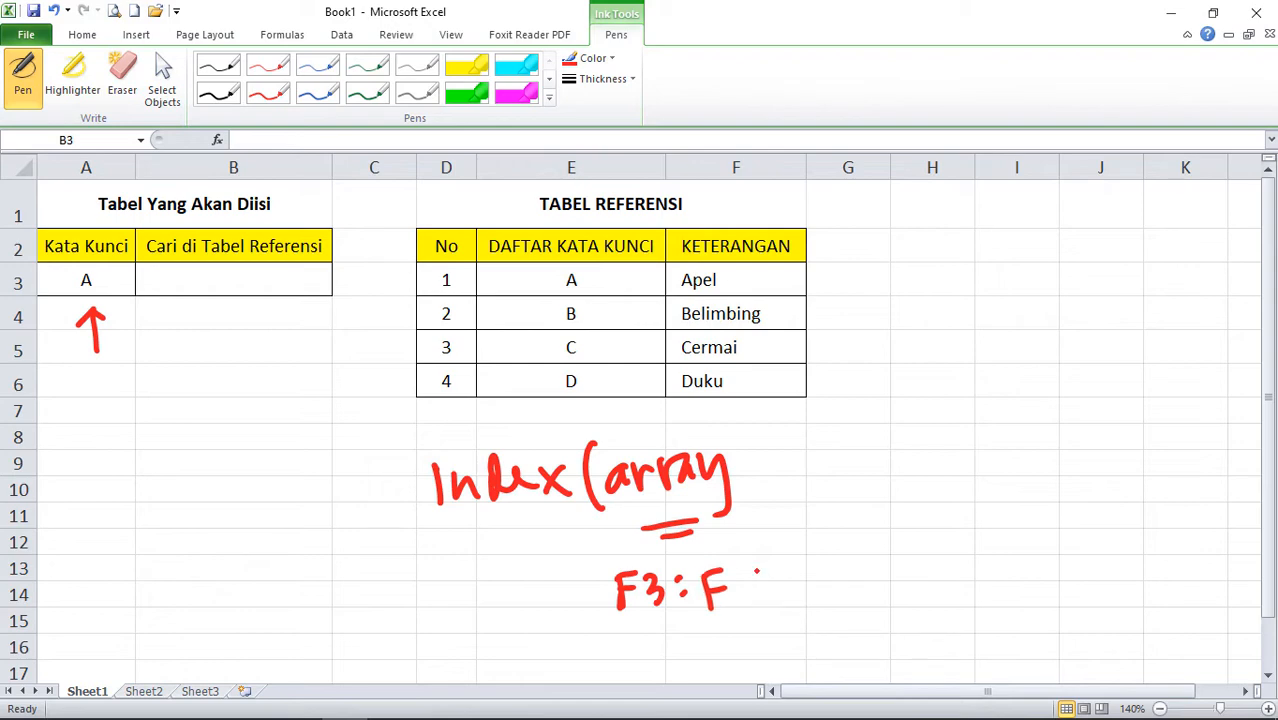
mouse_move(748, 563)
mouse_down()
mouse_move(738, 594)
mouse_move(750, 596)
mouse_up()
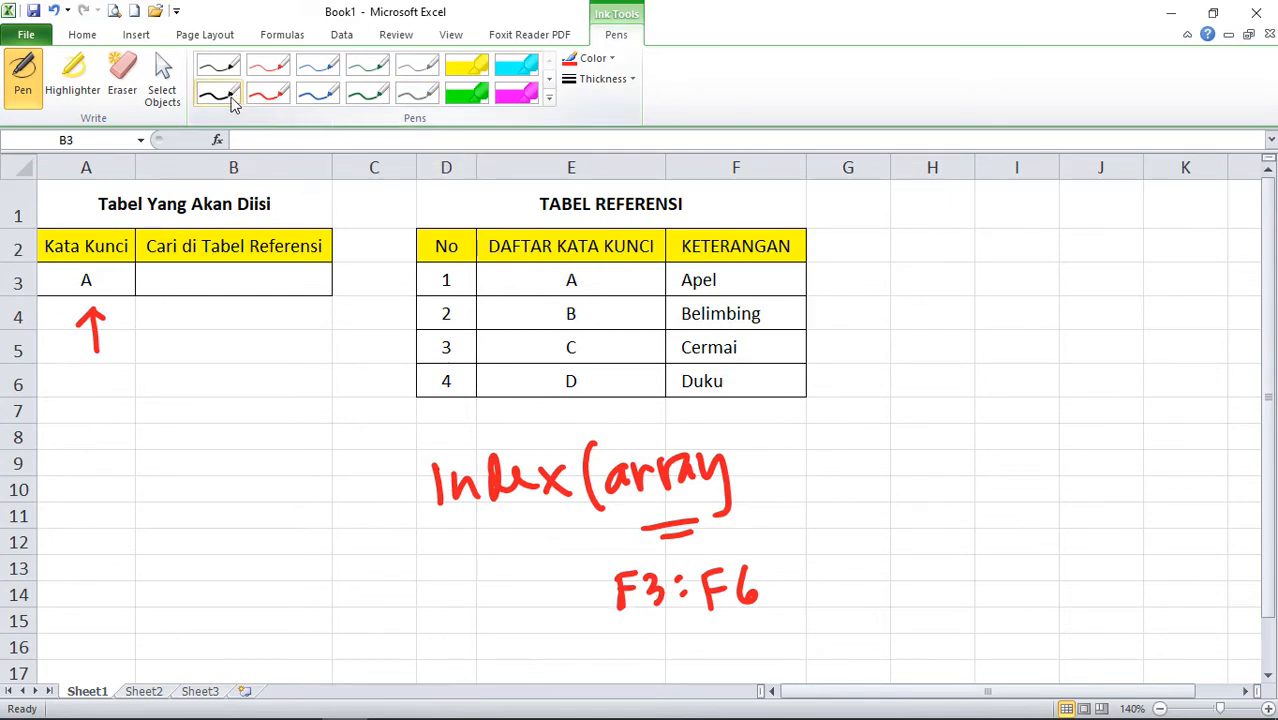
Step: With a blue pen, add dollar signs to make the handwritten range $F$3:$F$6, and write a semicolon after "array"
click(316, 96)
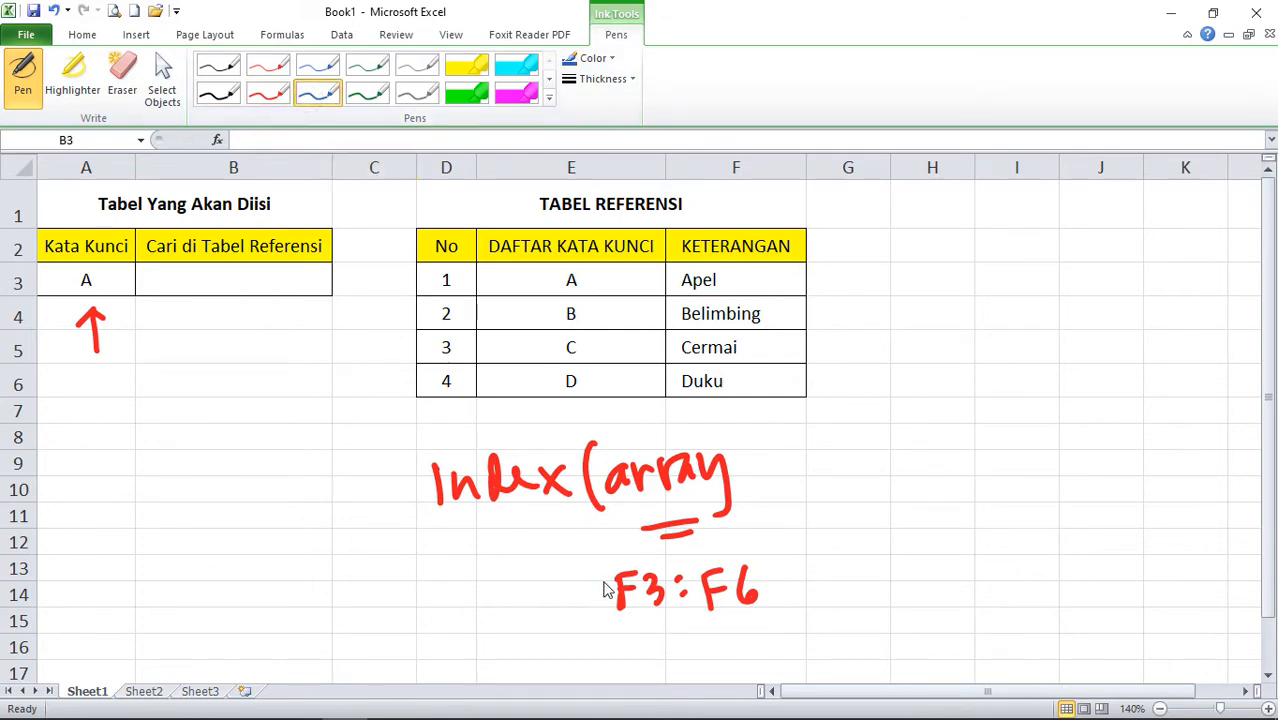
mouse_move(605, 574)
mouse_down()
mouse_move(588, 605)
mouse_move(609, 614)
mouse_move(640, 598)
mouse_move(648, 612)
mouse_up()
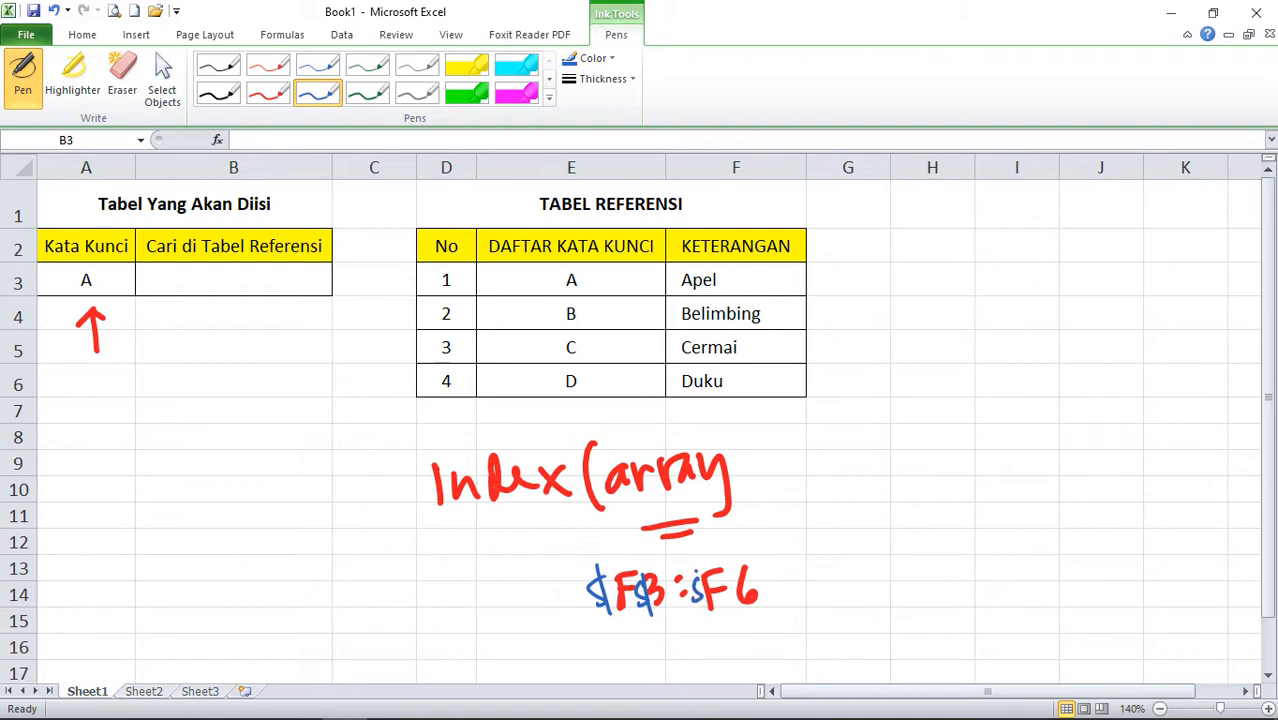
drag(699, 566, 701, 616)
drag(737, 576, 734, 612)
click(744, 470)
drag(751, 480, 746, 496)
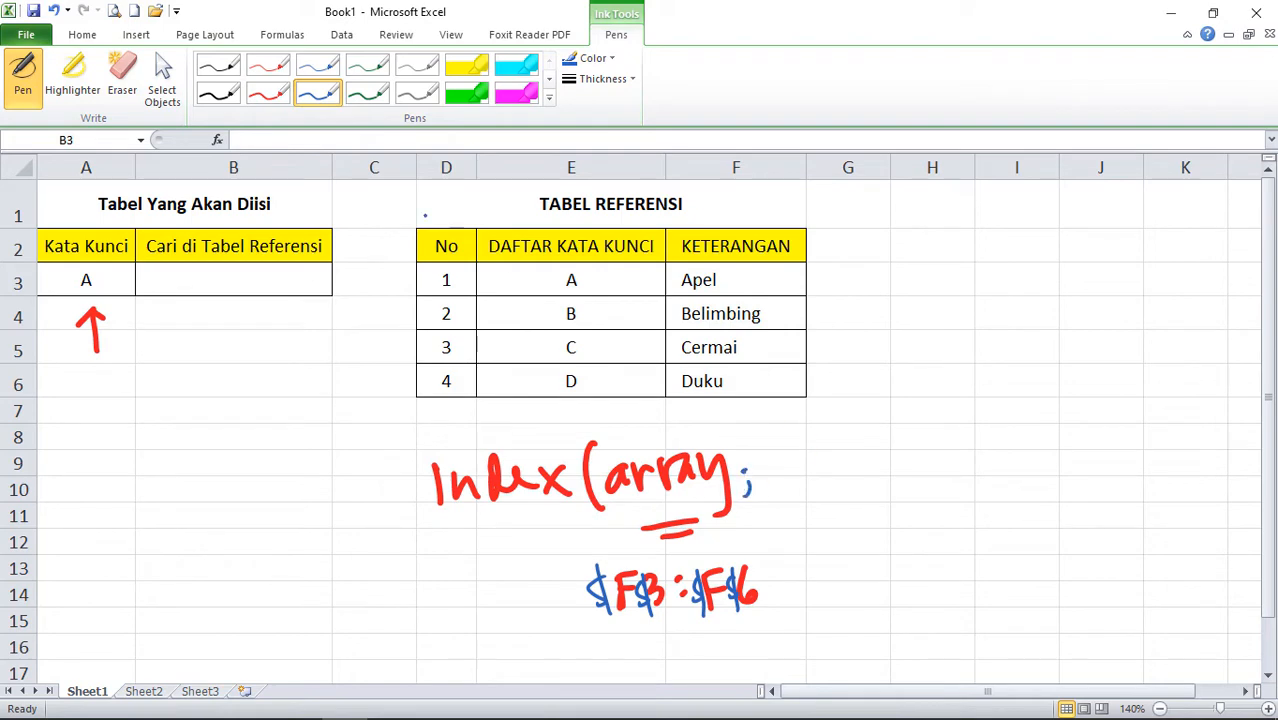
Step: Continue the handwritten formula with a red pen by adding "Match(Lookup Value;" after the blue semicolon
click(268, 93)
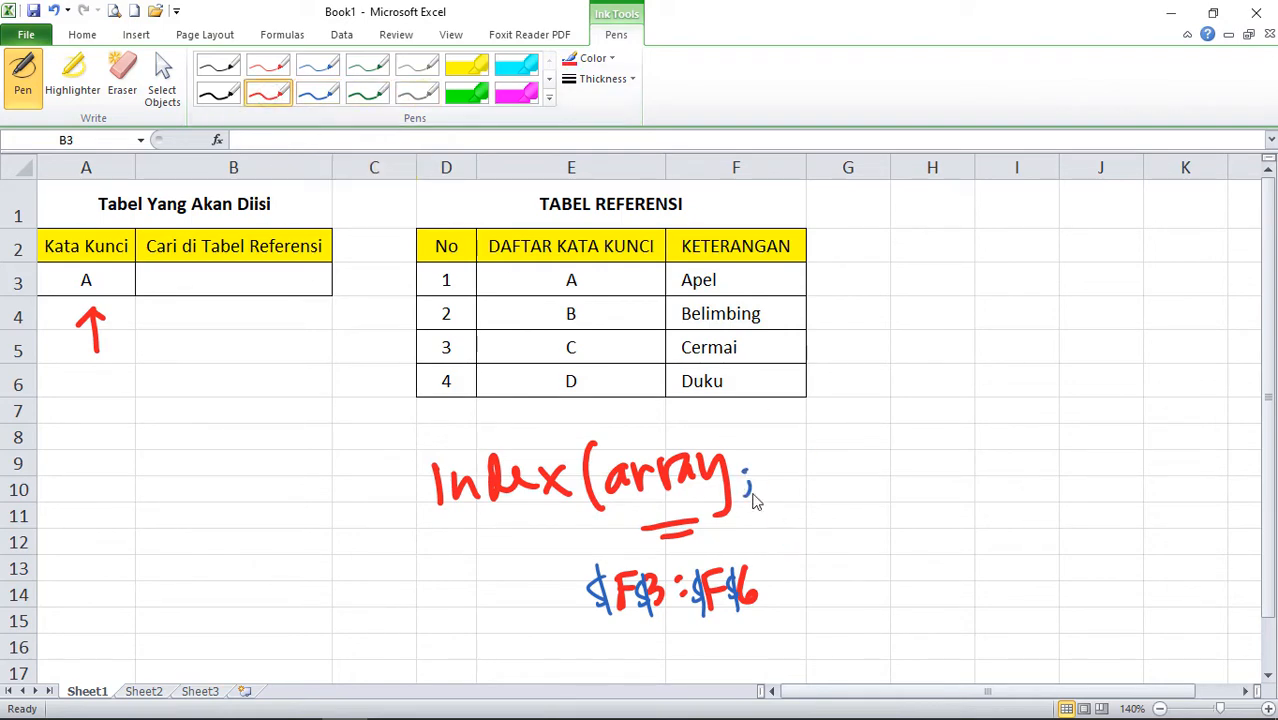
mouse_move(768, 447)
mouse_down()
mouse_move(769, 485)
mouse_move(844, 482)
mouse_move(850, 460)
mouse_move(858, 478)
mouse_up()
mouse_move(866, 444)
mouse_down()
mouse_move(872, 476)
mouse_move(915, 494)
mouse_up()
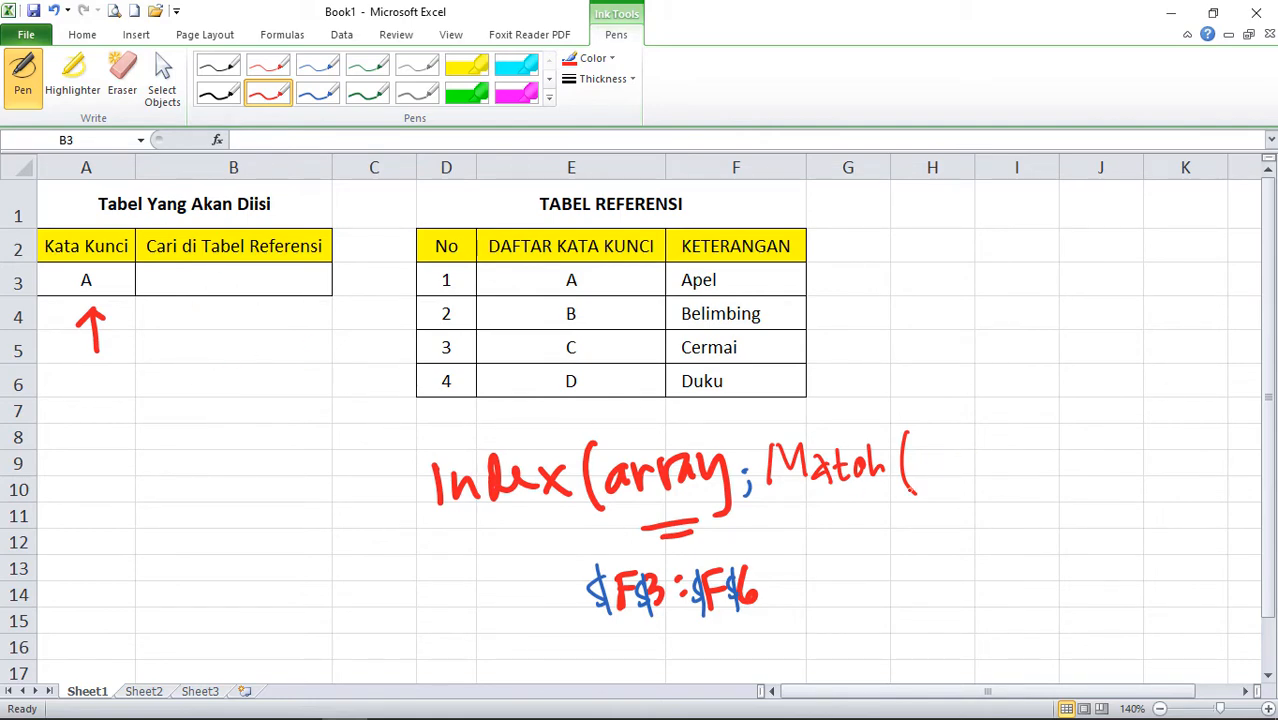
mouse_move(914, 440)
mouse_down()
mouse_move(924, 476)
mouse_move(948, 462)
mouse_up()
mouse_move(946, 436)
mouse_down()
mouse_move(948, 474)
mouse_move(1004, 466)
mouse_move(1008, 486)
mouse_move(1016, 448)
mouse_move(1044, 446)
mouse_up()
drag(1058, 456, 1064, 470)
drag(1068, 456, 1105, 481)
click(1114, 462)
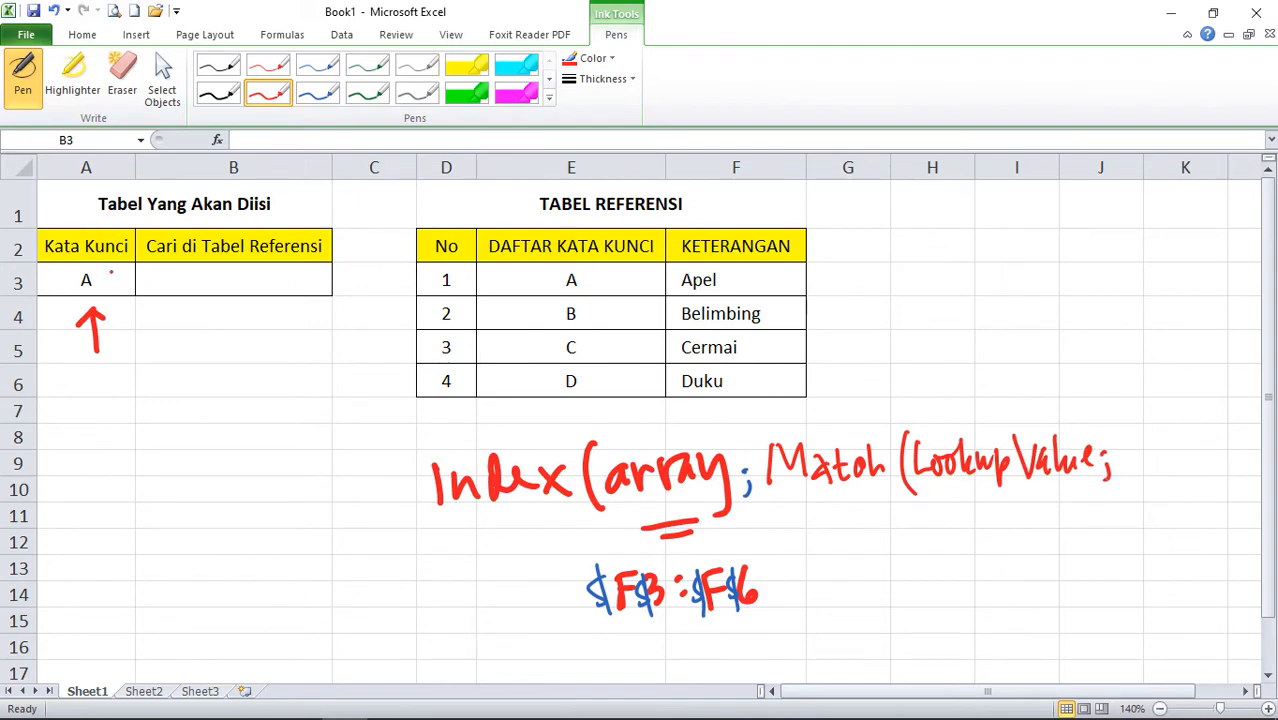
Step: Draw a red arrow from "Lookup Value" down to a handwritten "A3" and add blue dollar signs to make it $A$3
mouse_move(975, 501)
mouse_down()
mouse_move(979, 542)
mouse_move(994, 534)
mouse_up()
mouse_move(957, 590)
mouse_down()
mouse_move(968, 572)
mouse_move(981, 591)
mouse_up()
mouse_move(962, 583)
mouse_down()
mouse_move(995, 571)
mouse_move(991, 586)
mouse_up()
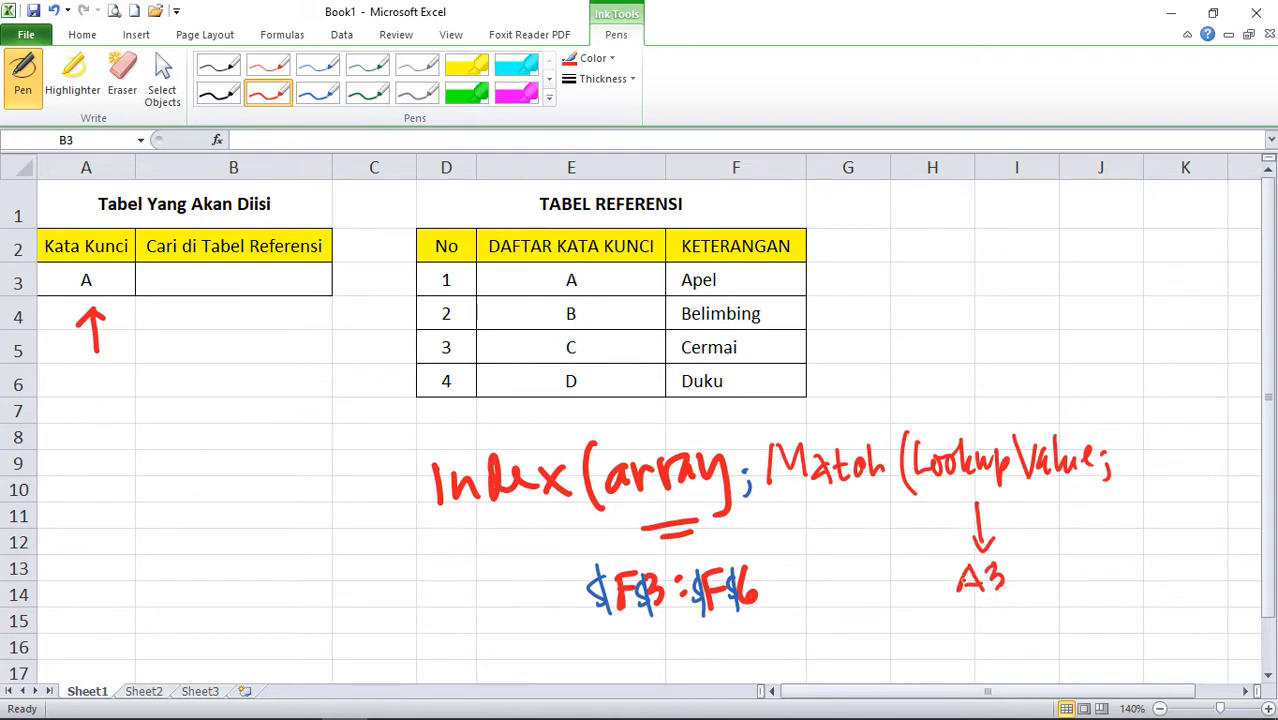
click(318, 93)
mouse_move(953, 564)
mouse_down()
mouse_move(943, 599)
mouse_move(979, 589)
mouse_up()
drag(986, 562, 988, 600)
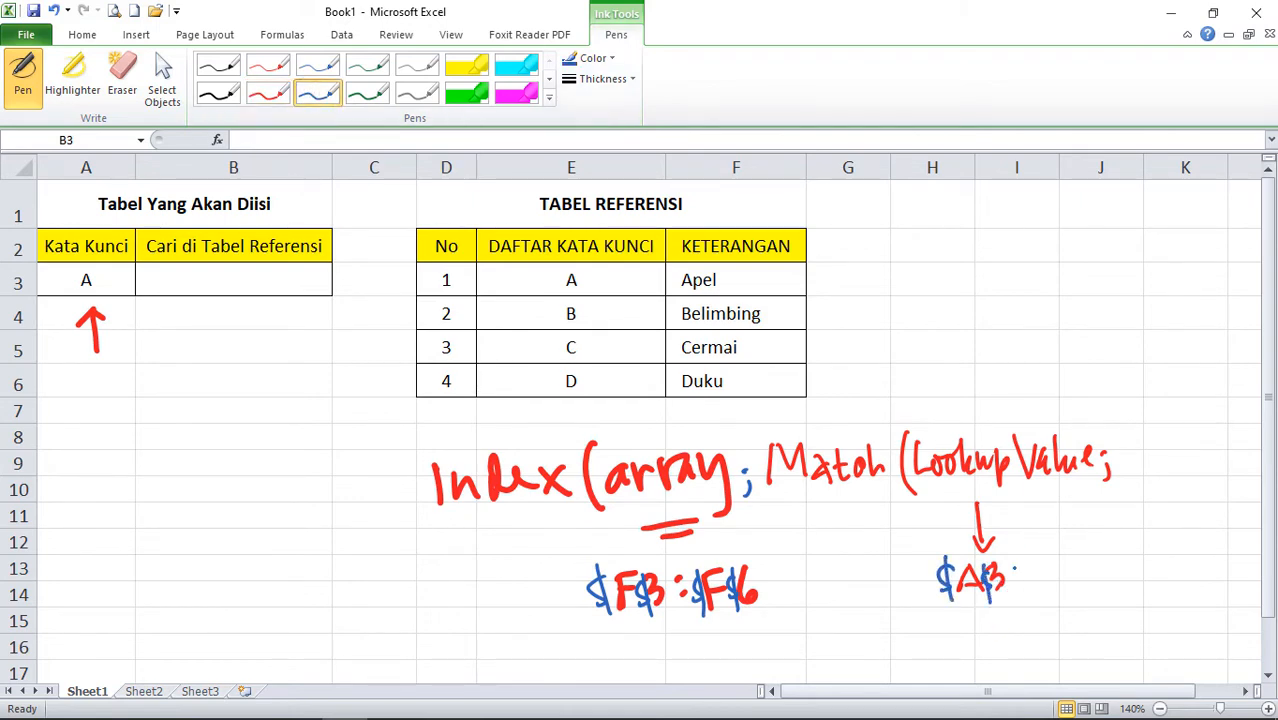
Step: Handwrite "Lookup_array" in red after "Lookup Value;" in the formula
click(268, 93)
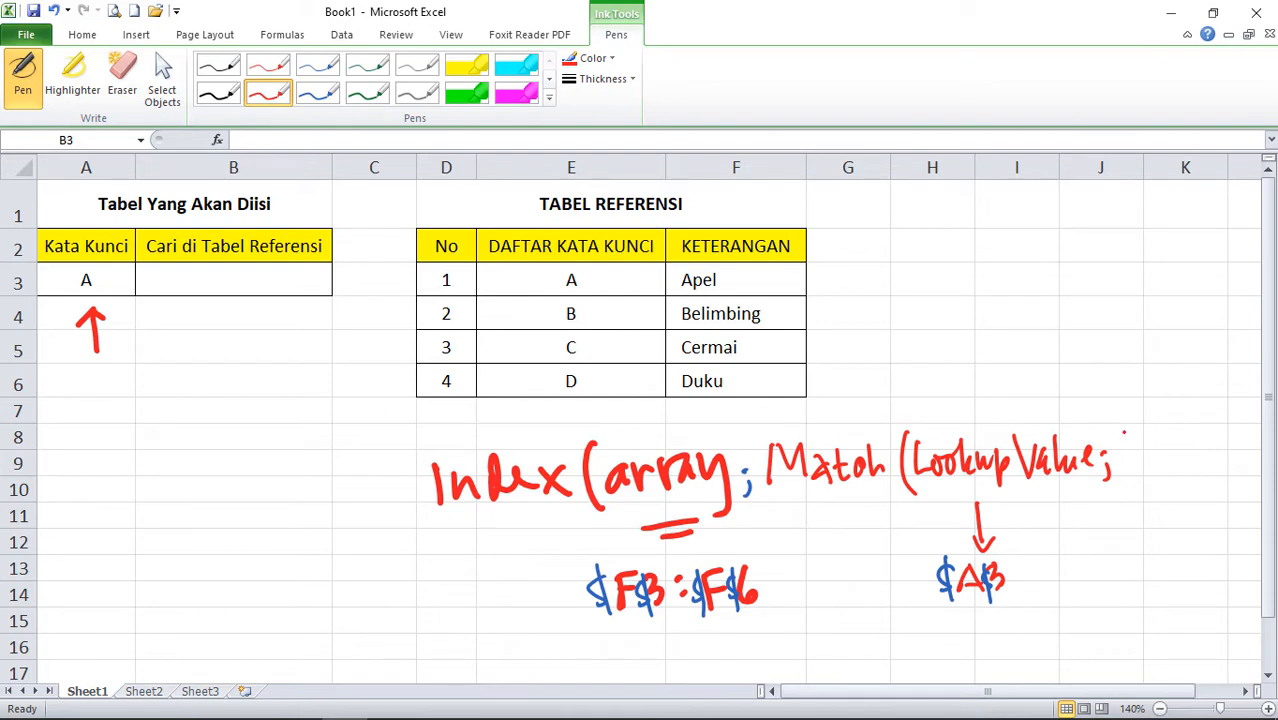
mouse_move(1123, 430)
mouse_down()
mouse_move(1118, 460)
mouse_move(1132, 458)
mouse_up()
mouse_move(1144, 448)
mouse_down()
mouse_move(1138, 464)
mouse_move(1146, 450)
mouse_up()
drag(1160, 448, 1160, 466)
mouse_move(1162, 458)
mouse_down()
mouse_move(1196, 456)
mouse_move(1212, 472)
mouse_move(1226, 450)
mouse_move(1240, 454)
mouse_up()
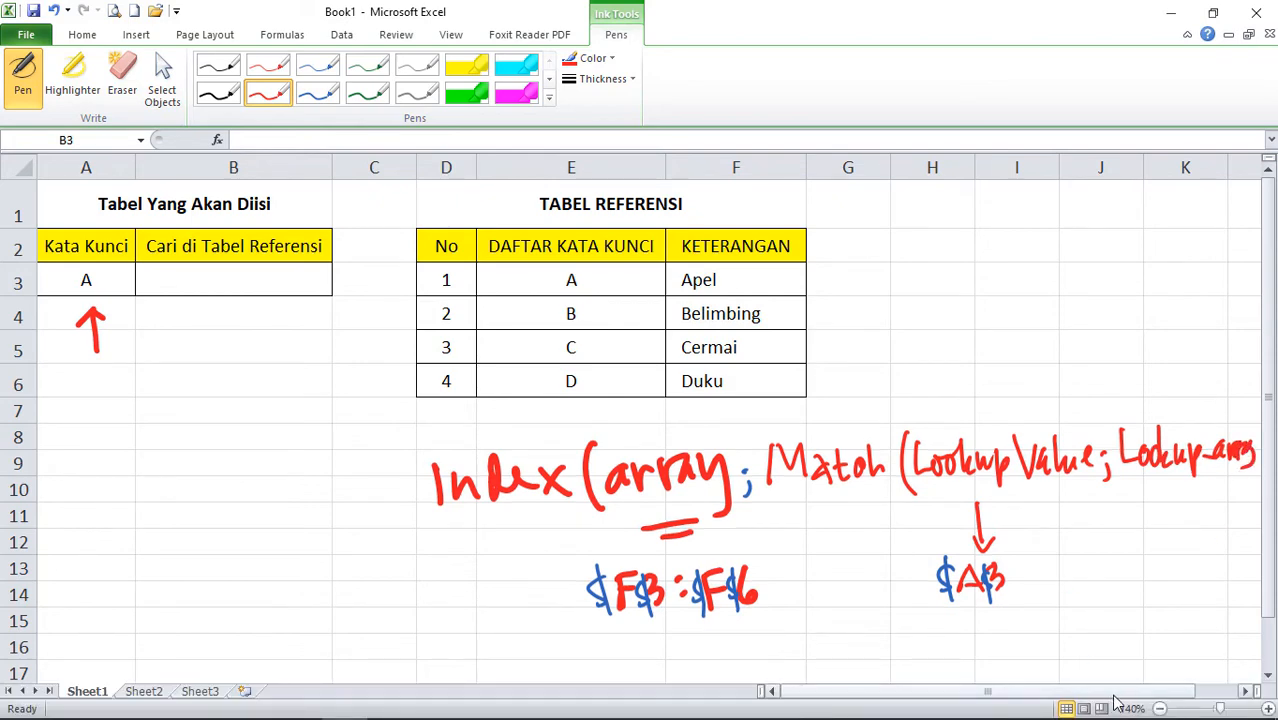
Step: Finish the handwritten formula after "Lookup_array" with a semicolon, the match type "(0)" and a closing parenthesis
drag(1110, 691, 1131, 691)
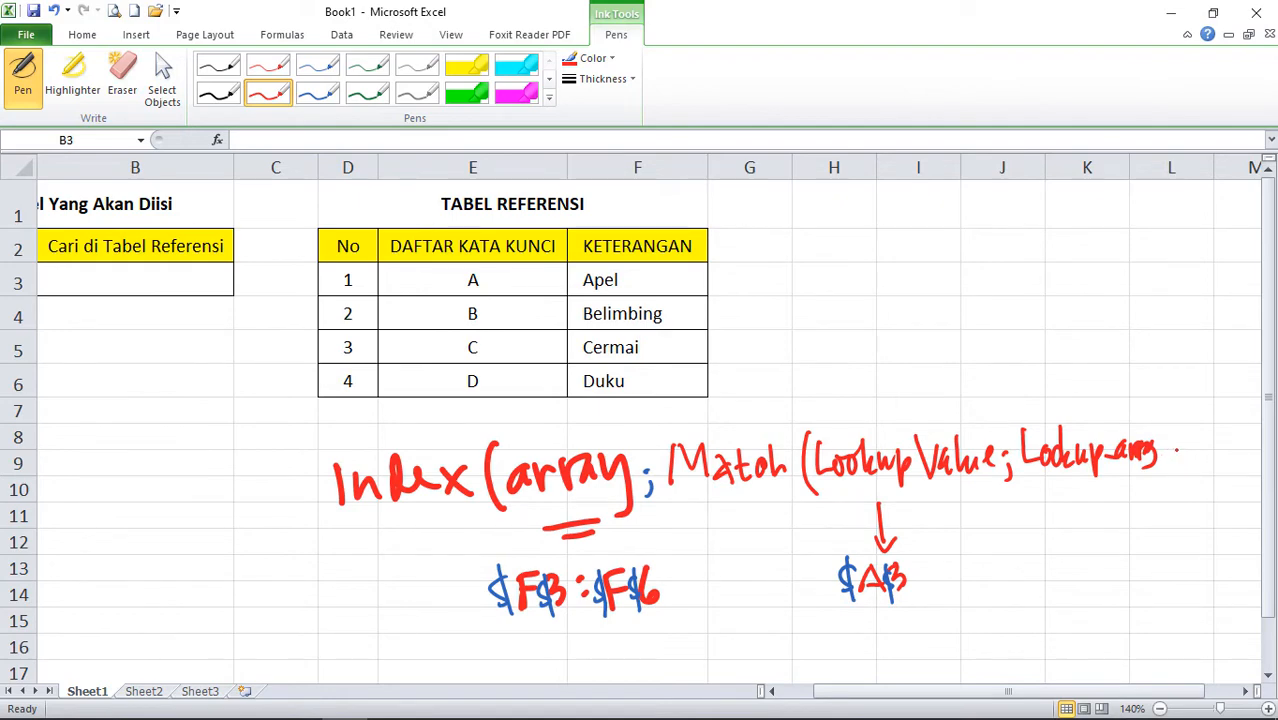
click(1174, 450)
drag(1176, 459, 1170, 470)
mouse_move(1196, 428)
mouse_down()
mouse_move(1191, 474)
mouse_move(1211, 462)
mouse_move(1208, 438)
mouse_move(1230, 476)
mouse_up()
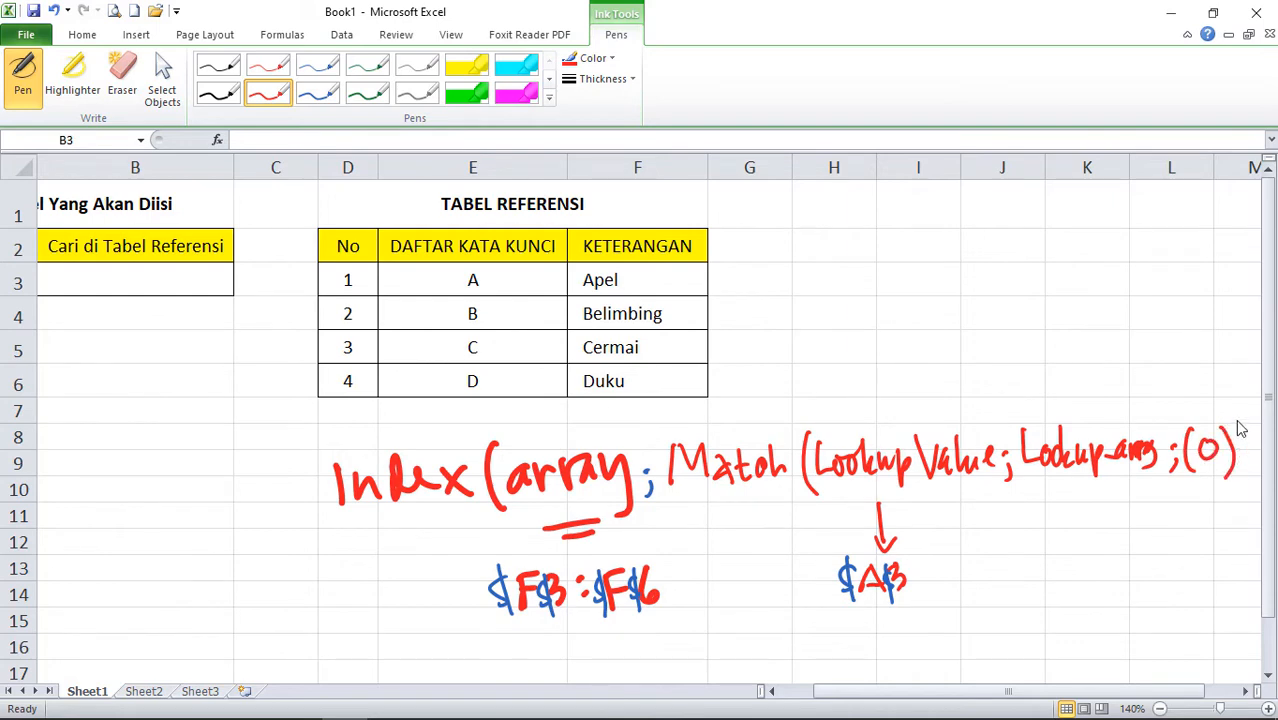
drag(1242, 412, 1246, 486)
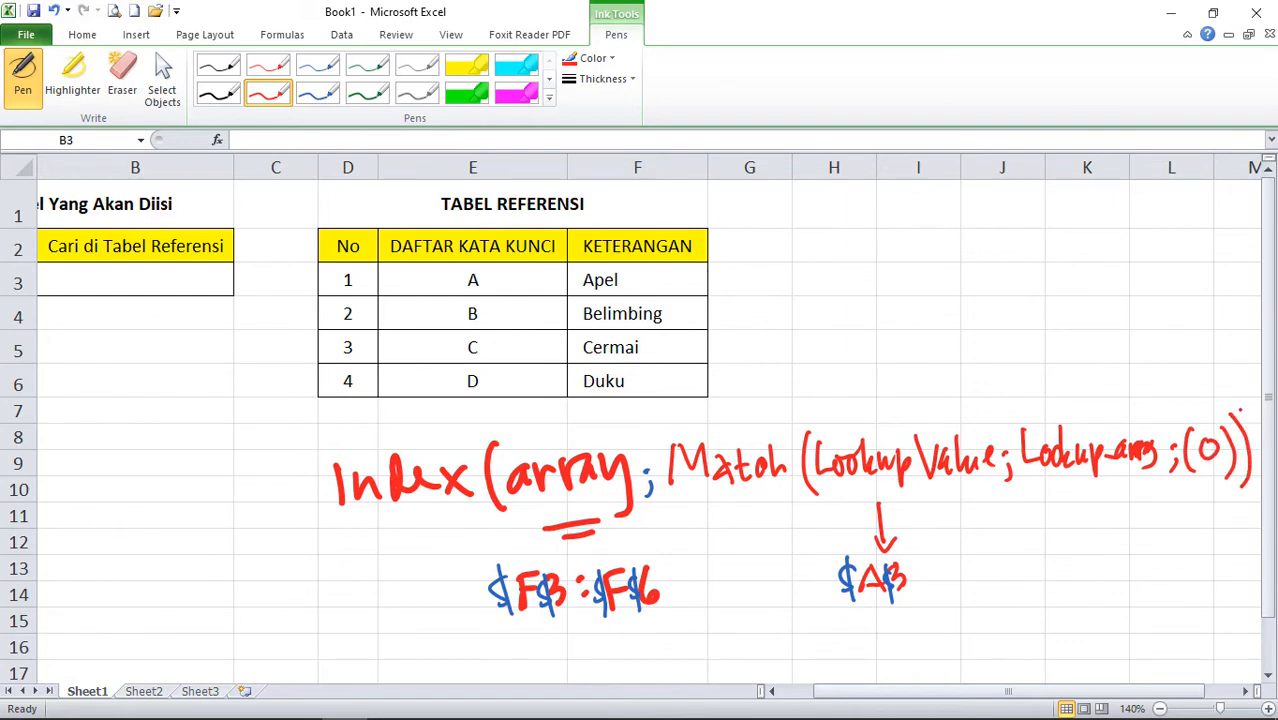
Step: Add the last closing parenthesis to the handwritten formula in red and an underscore between "Lookup" and "Value"
drag(1252, 408, 1256, 480)
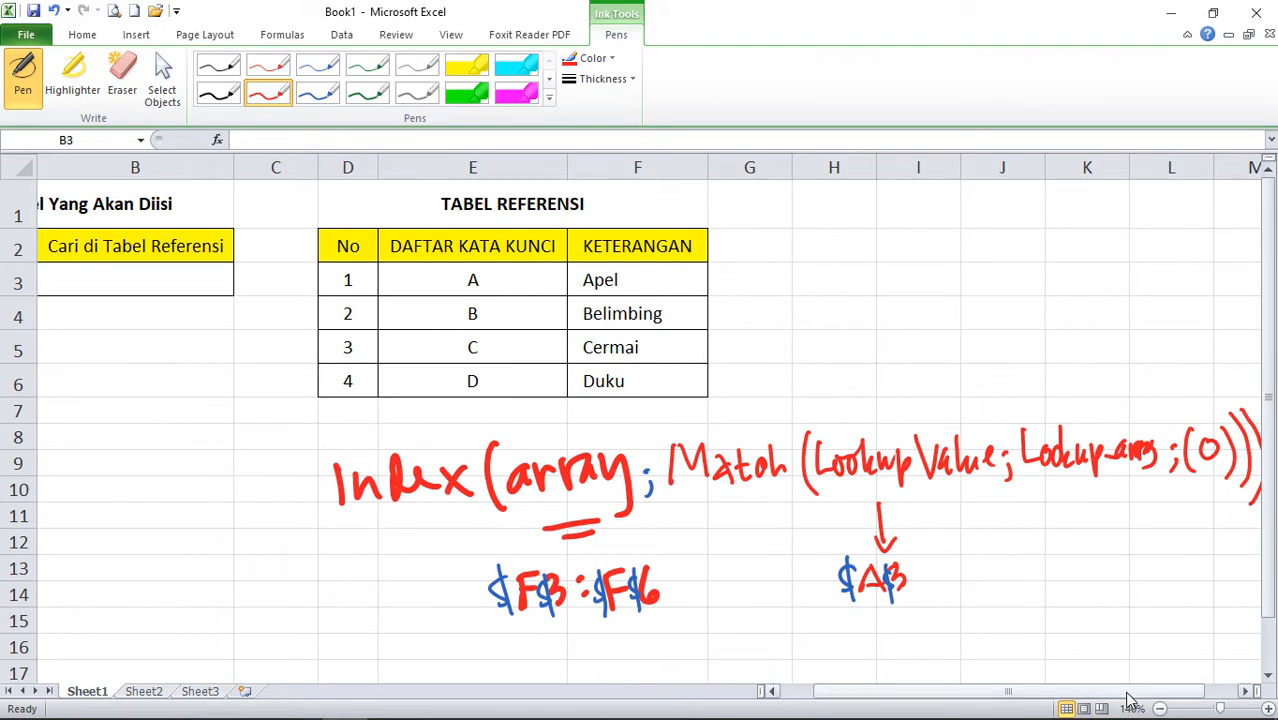
mouse_move(1130, 692)
mouse_down()
mouse_move(1157, 695)
mouse_move(1136, 697)
mouse_up()
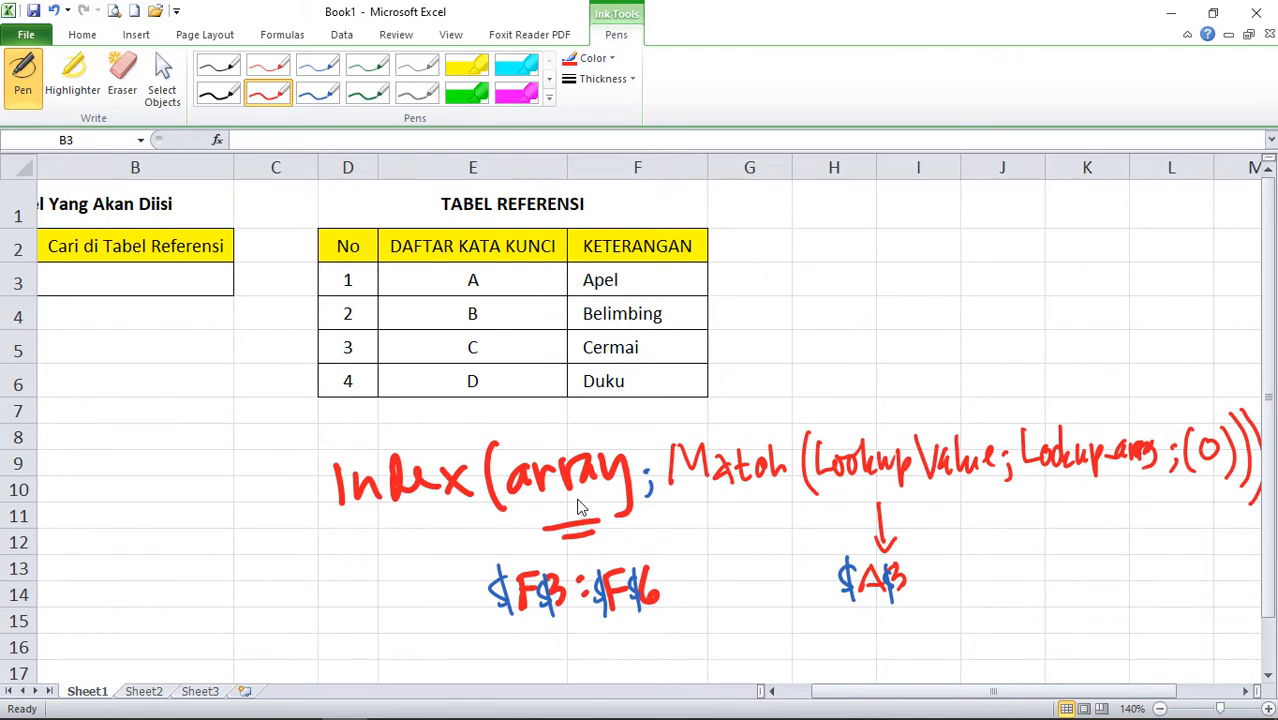
click(771, 691)
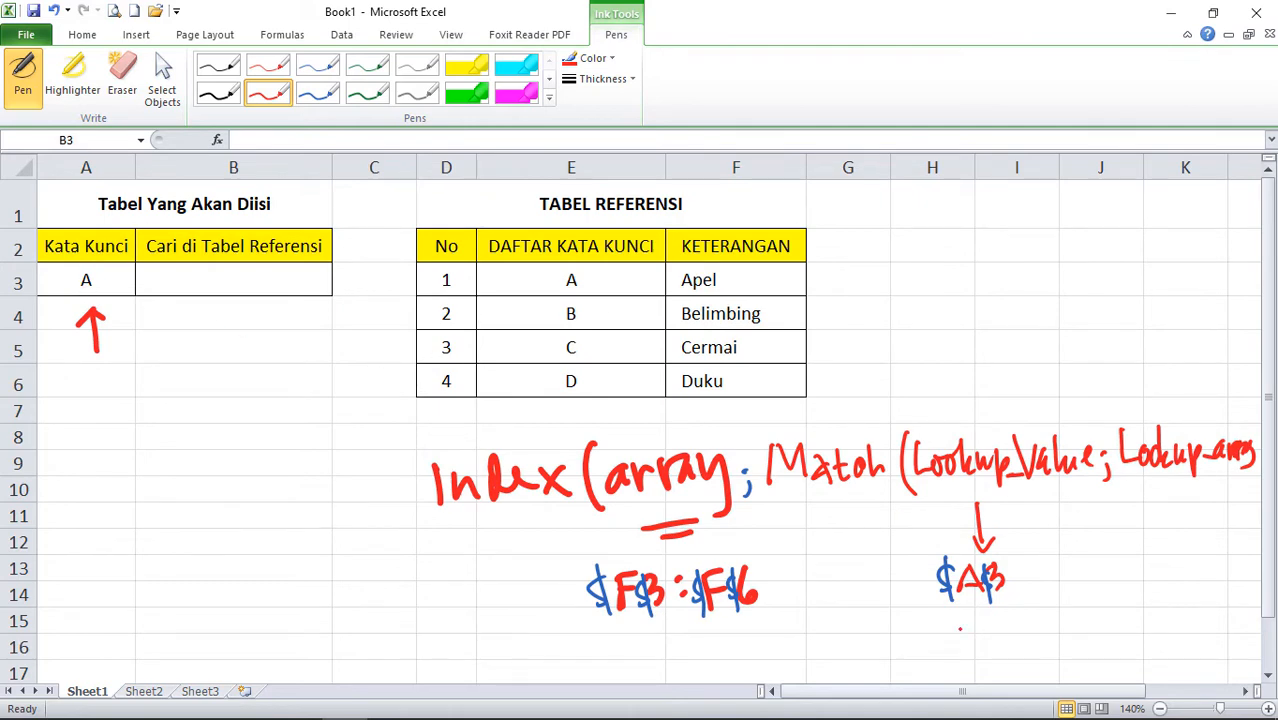
drag(966, 694, 996, 693)
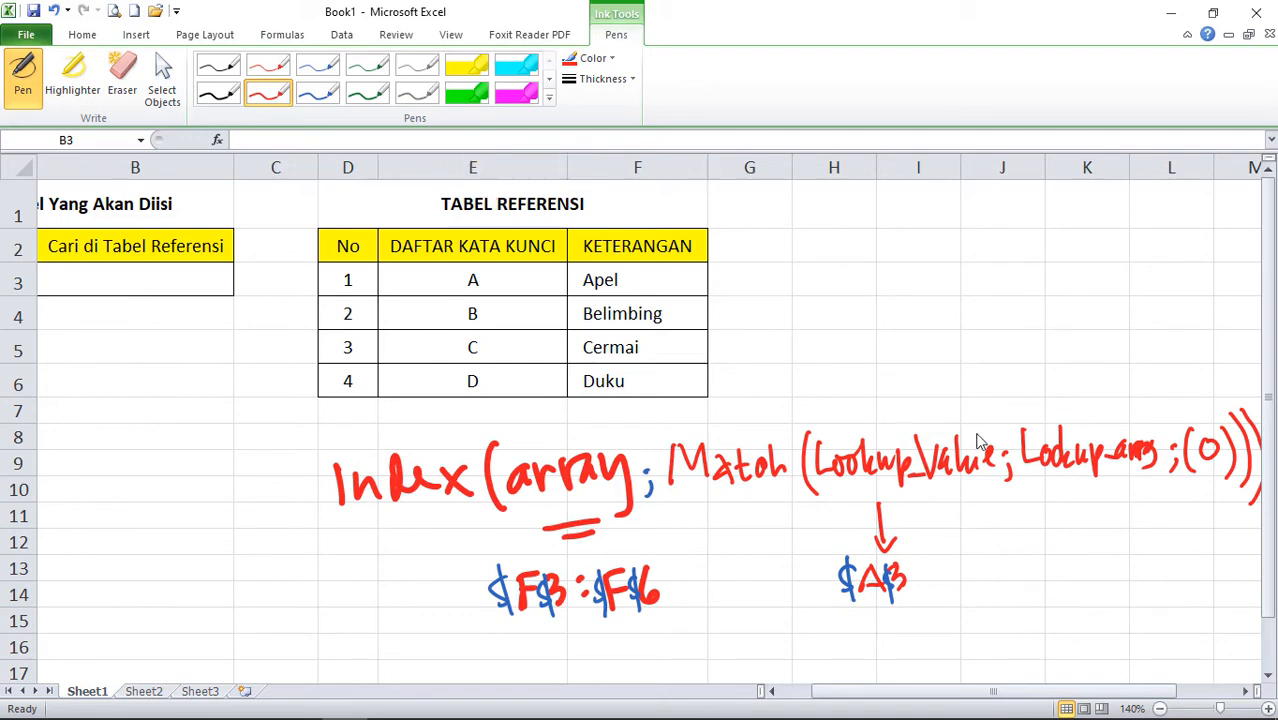
Step: Draw a red arrow down from "Lookup_array" and handwrite the range $E$3:$E$6 in blue beneath it
drag(1100, 488, 1103, 537)
drag(1091, 521, 1116, 519)
click(317, 93)
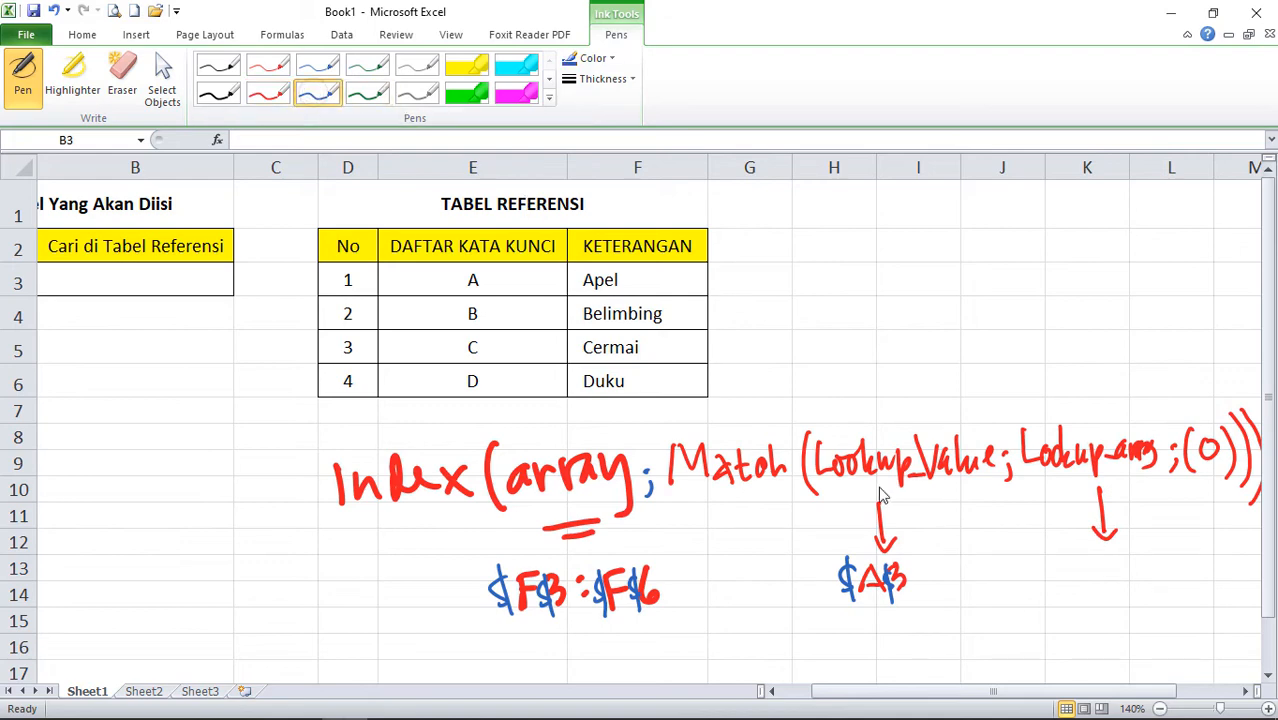
drag(1043, 566, 1036, 602)
mouse_move(1045, 566)
mouse_down()
mouse_move(1046, 600)
mouse_move(1100, 582)
mouse_move(1090, 598)
mouse_up()
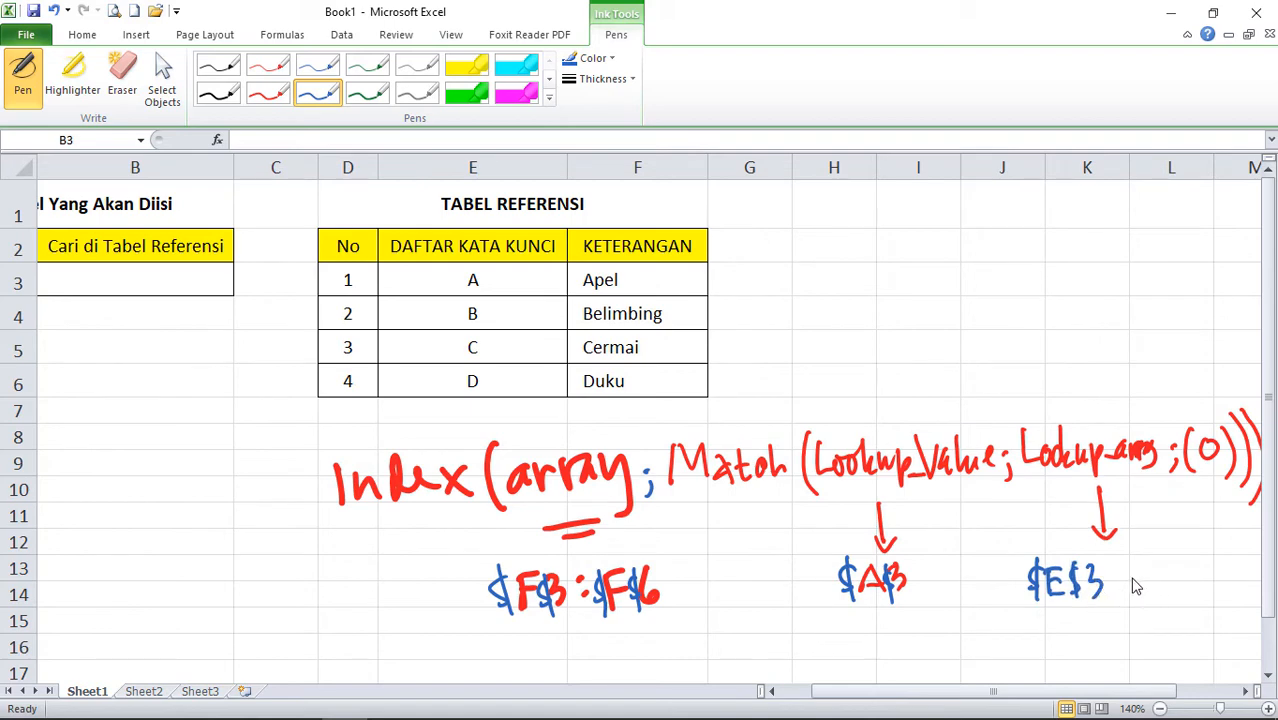
click(1126, 578)
click(1126, 594)
mouse_move(1160, 568)
mouse_down()
mouse_move(1142, 604)
mouse_move(1188, 604)
mouse_up()
drag(1198, 560, 1198, 620)
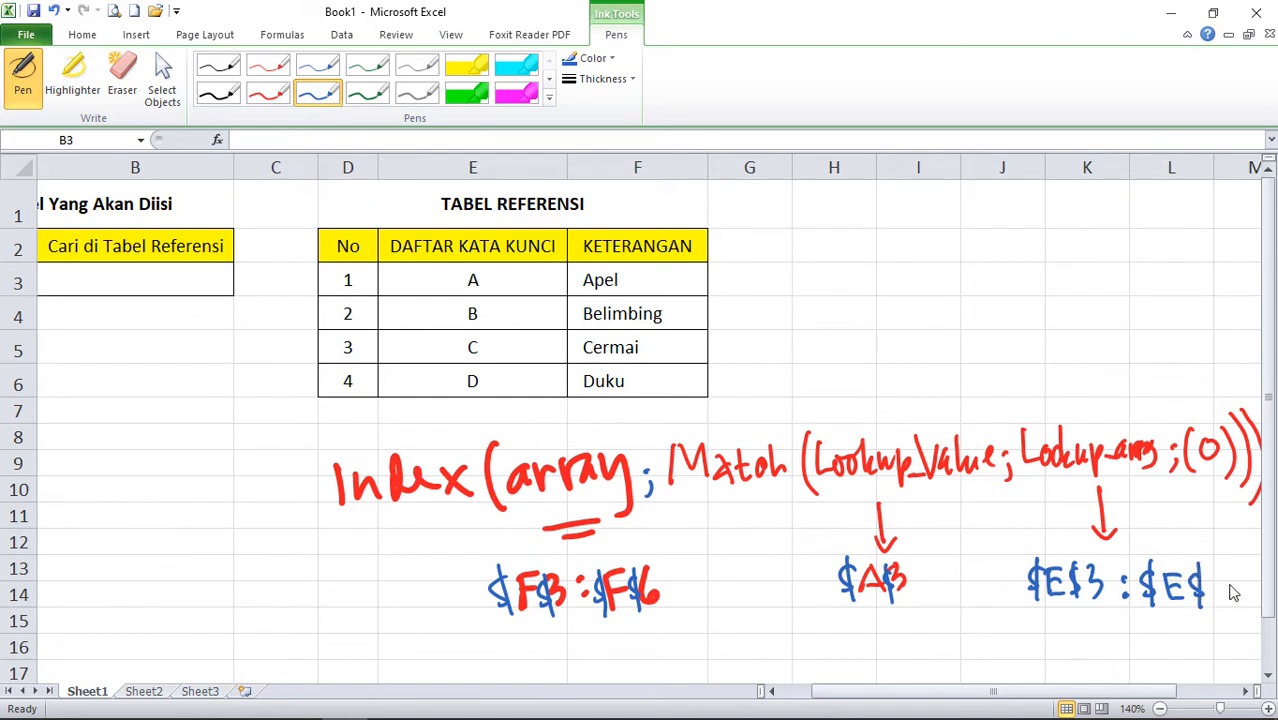
drag(1225, 570, 1218, 596)
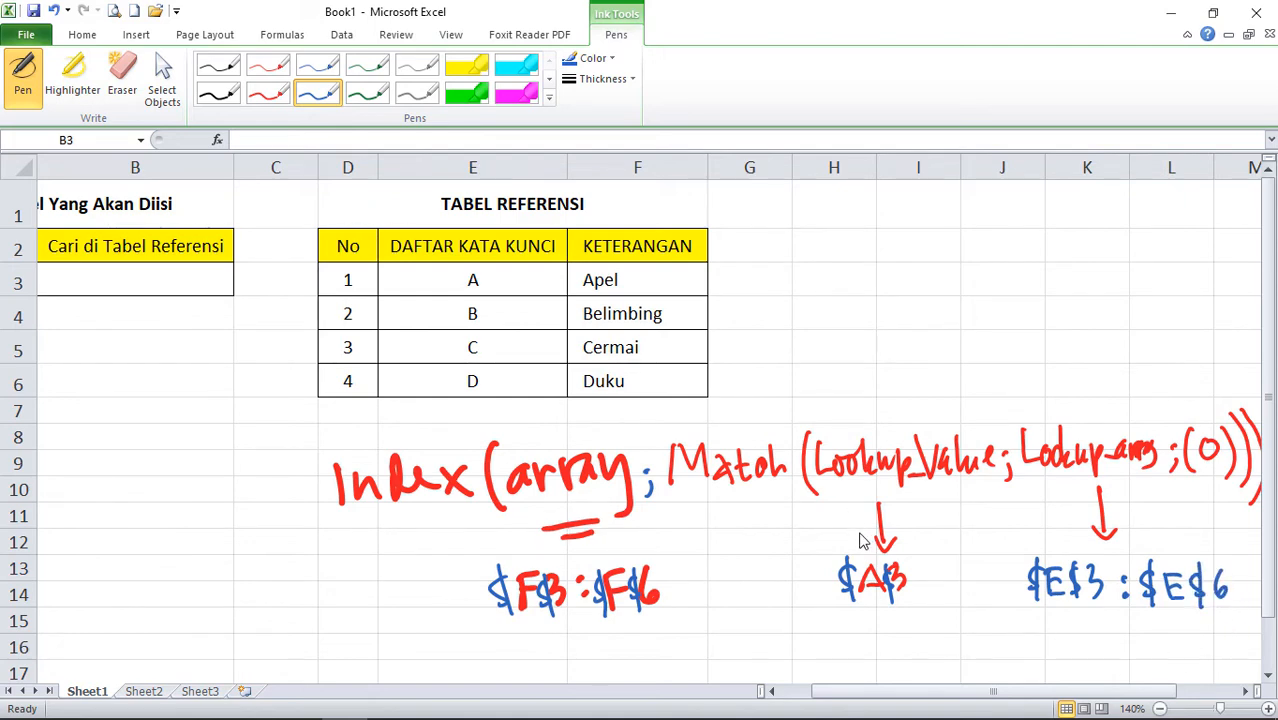
Step: Start an INDEX formula in cell B3 with the absolute range $F$3:$F$6 as the array, followed by a semicolon
drag(870, 691, 839, 692)
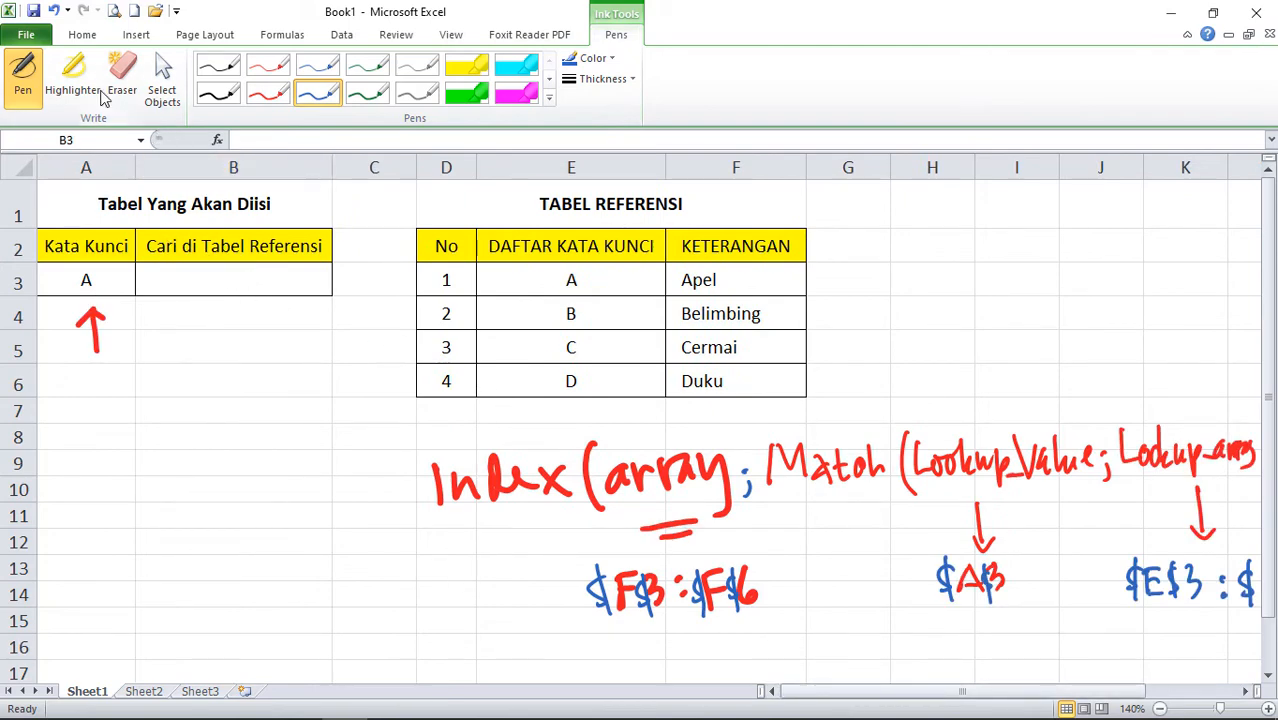
click(84, 36)
click(228, 290)
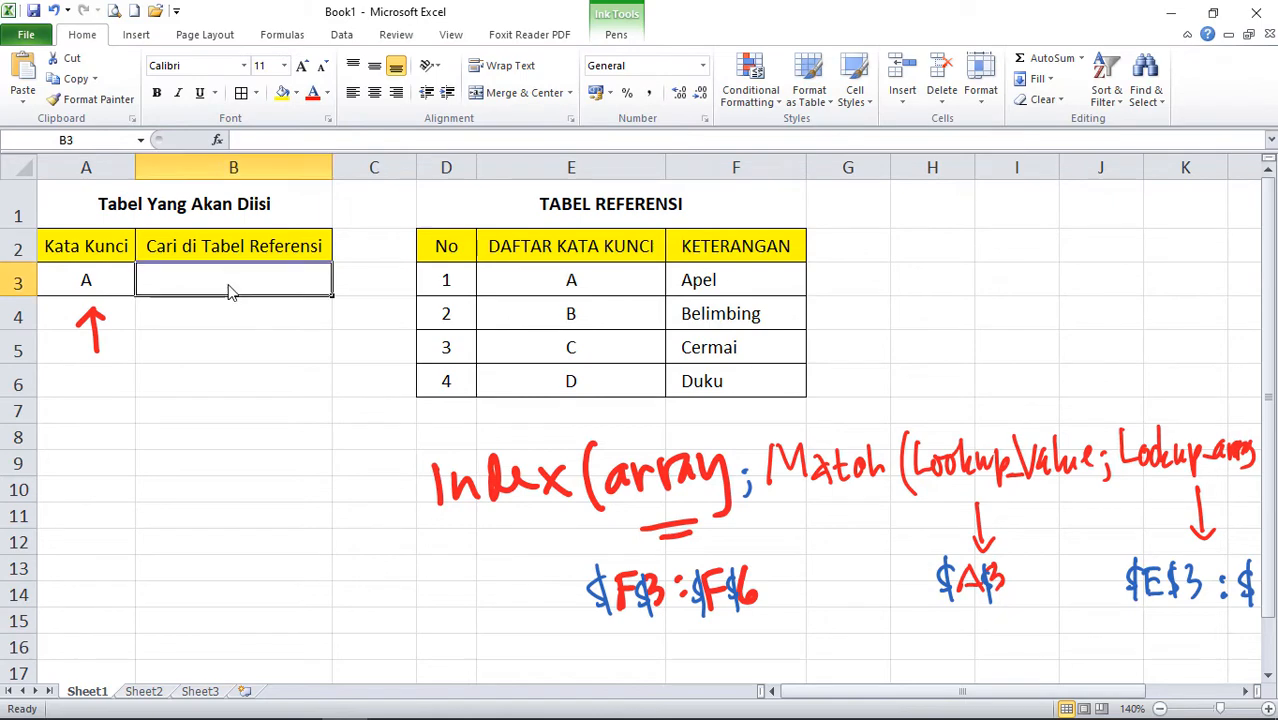
text(=inde)
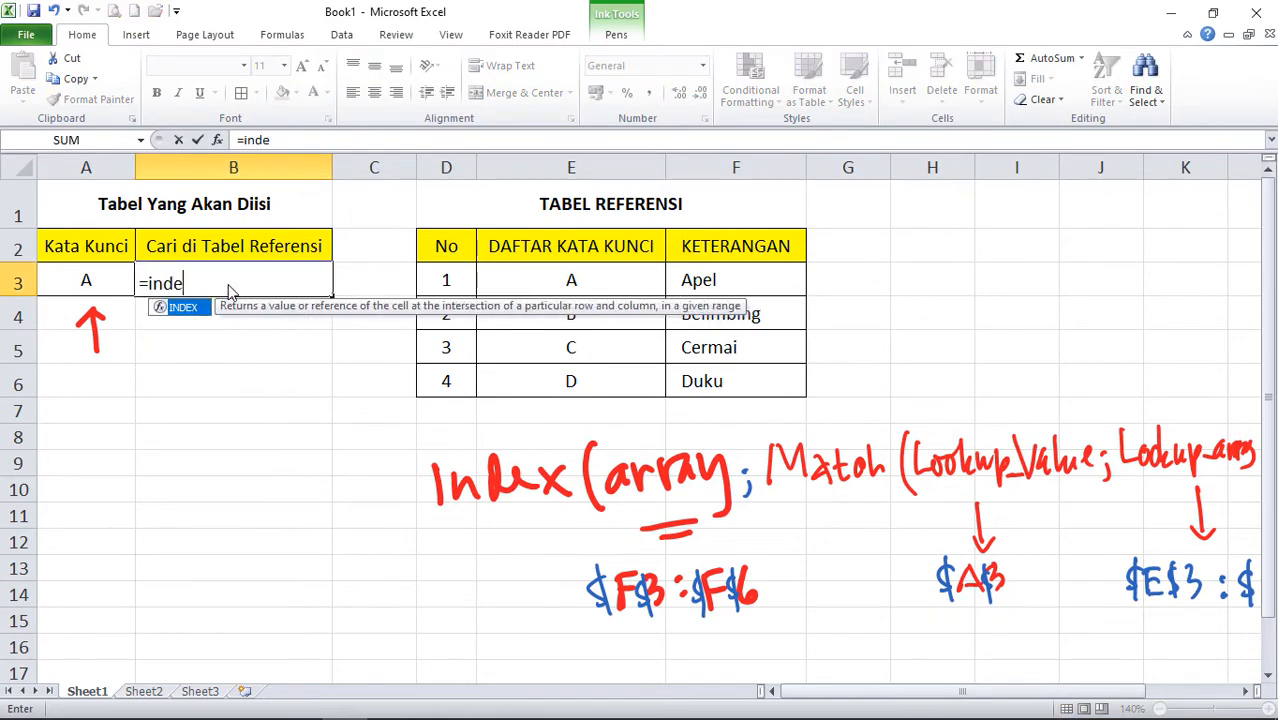
key(Tab)
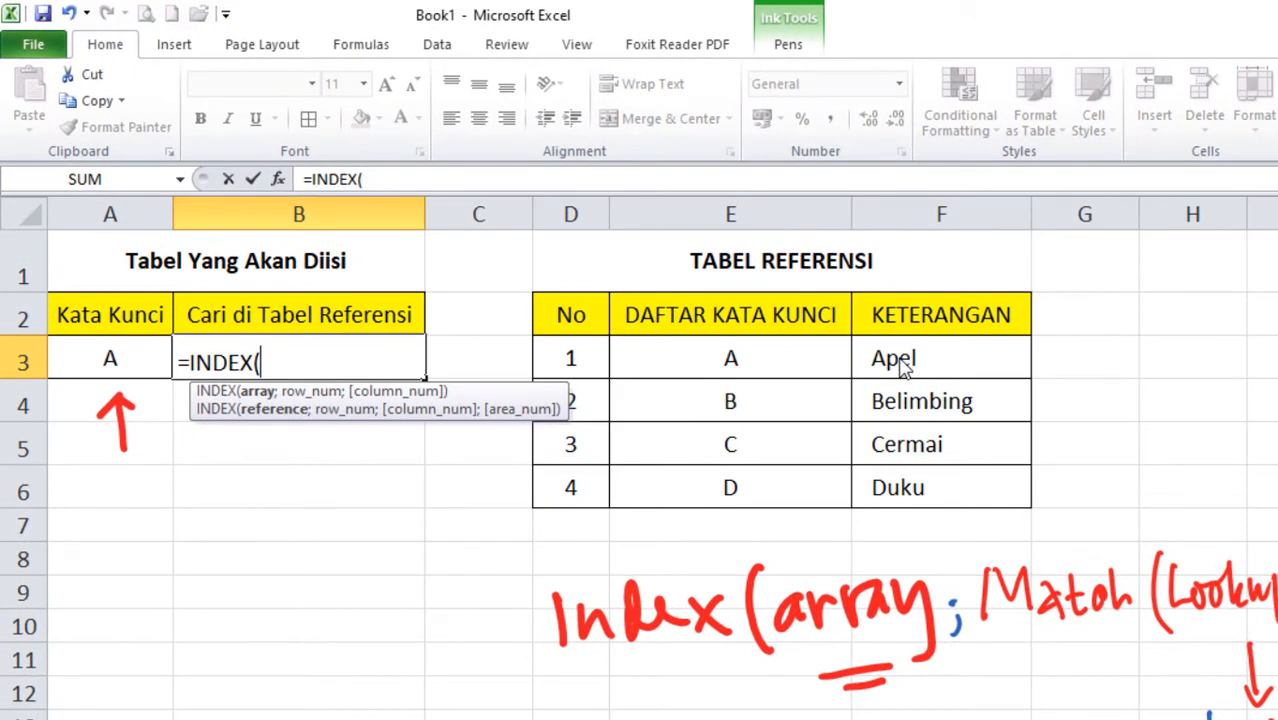
mouse_move(903, 366)
mouse_down()
mouse_move(920, 462)
mouse_move(905, 487)
mouse_up()
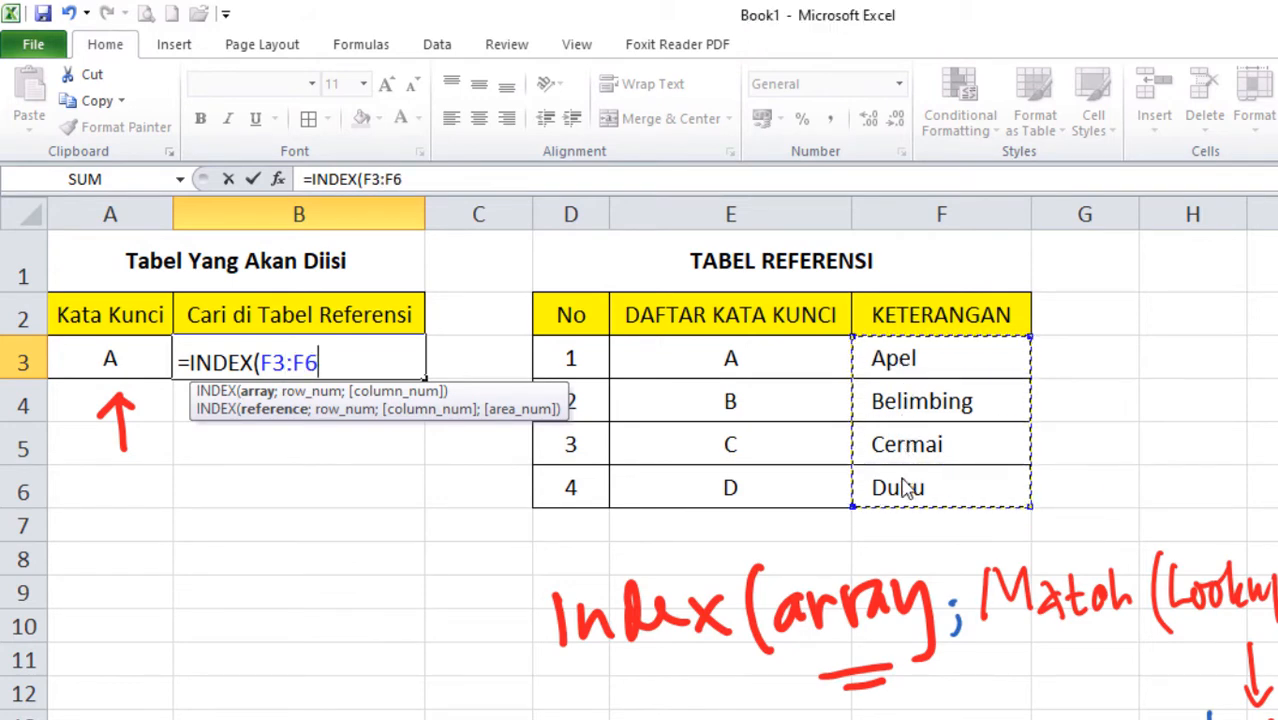
key(F4)
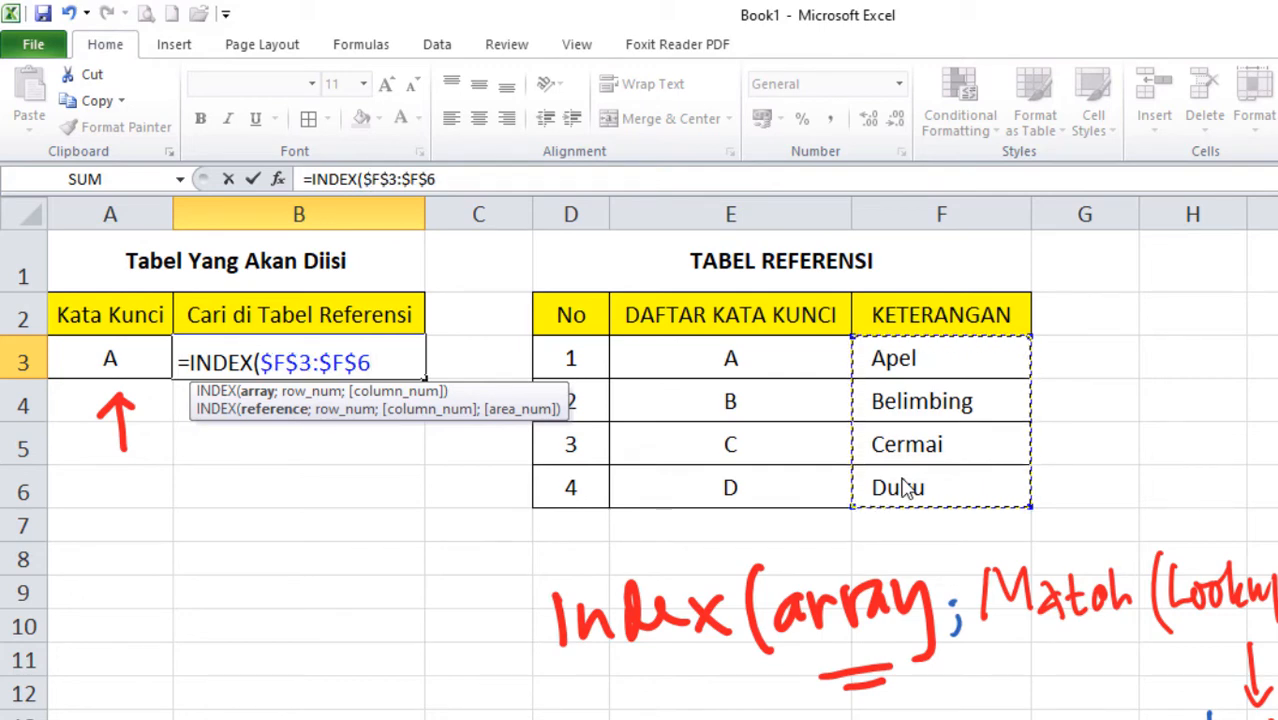
text(;)
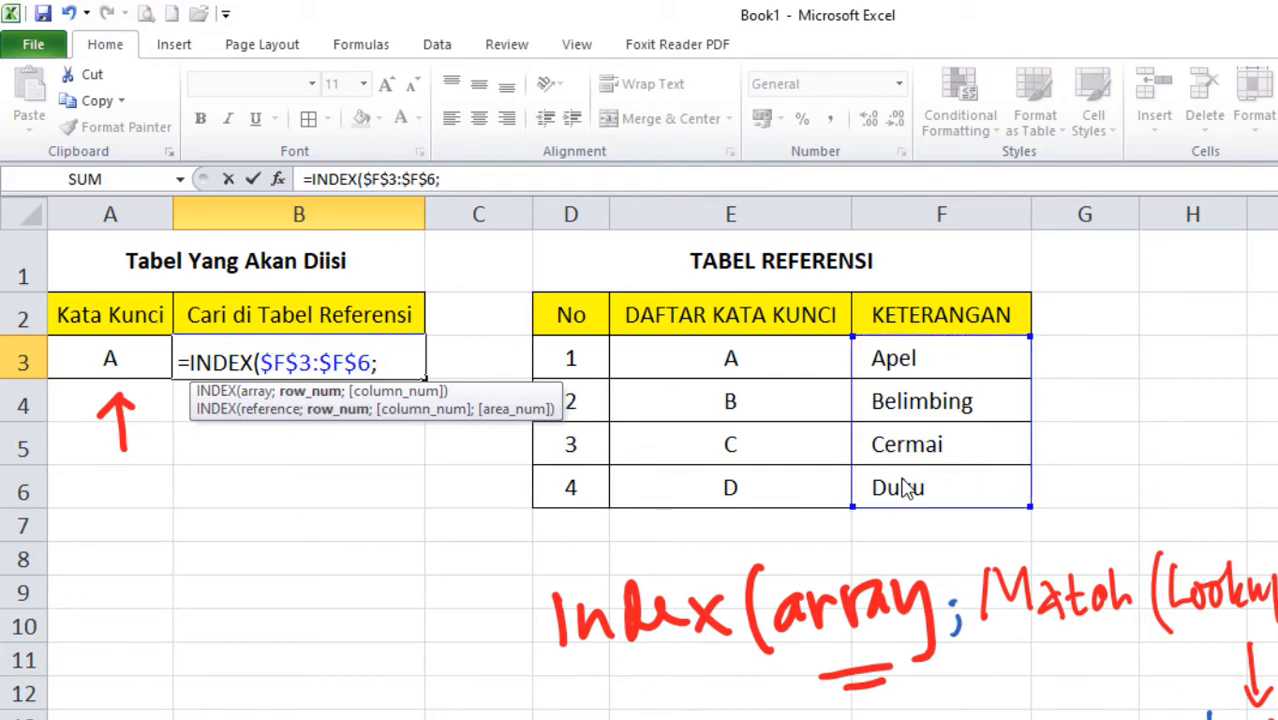
Step: Nest a MATCH function as the row number, with the absolute reference $A$3 as its lookup value
text(ma)
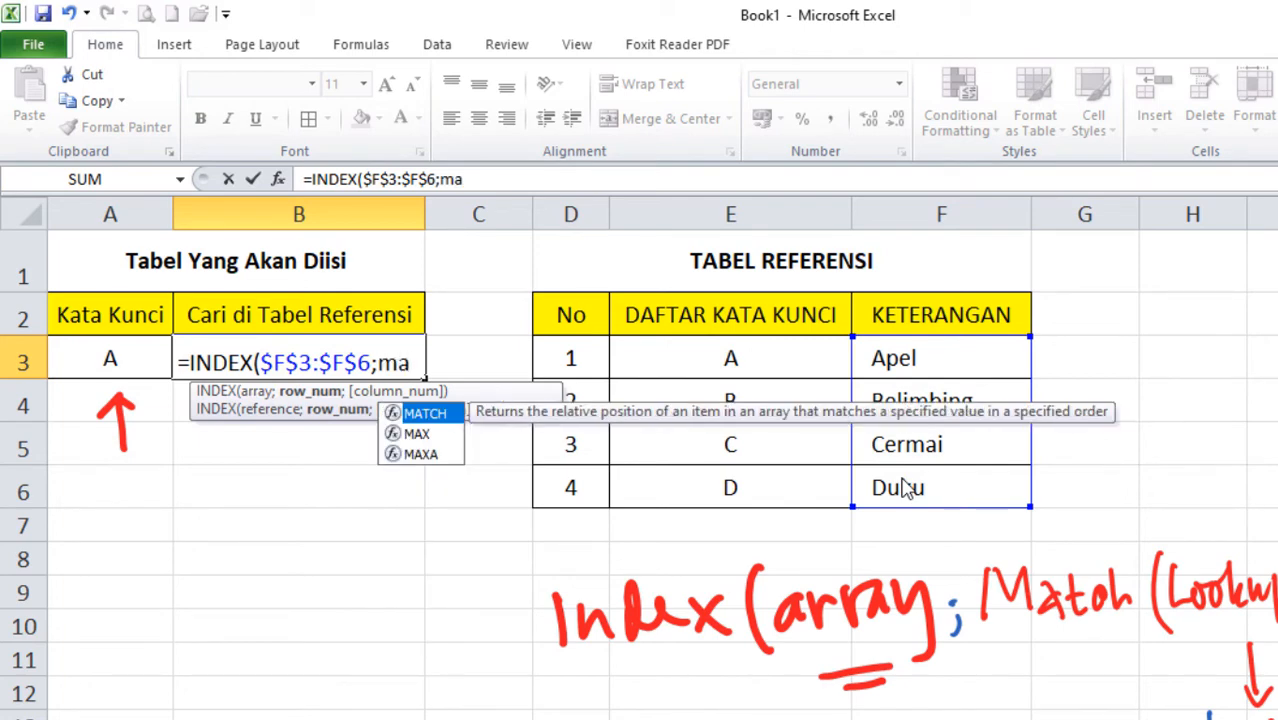
key(Tab)
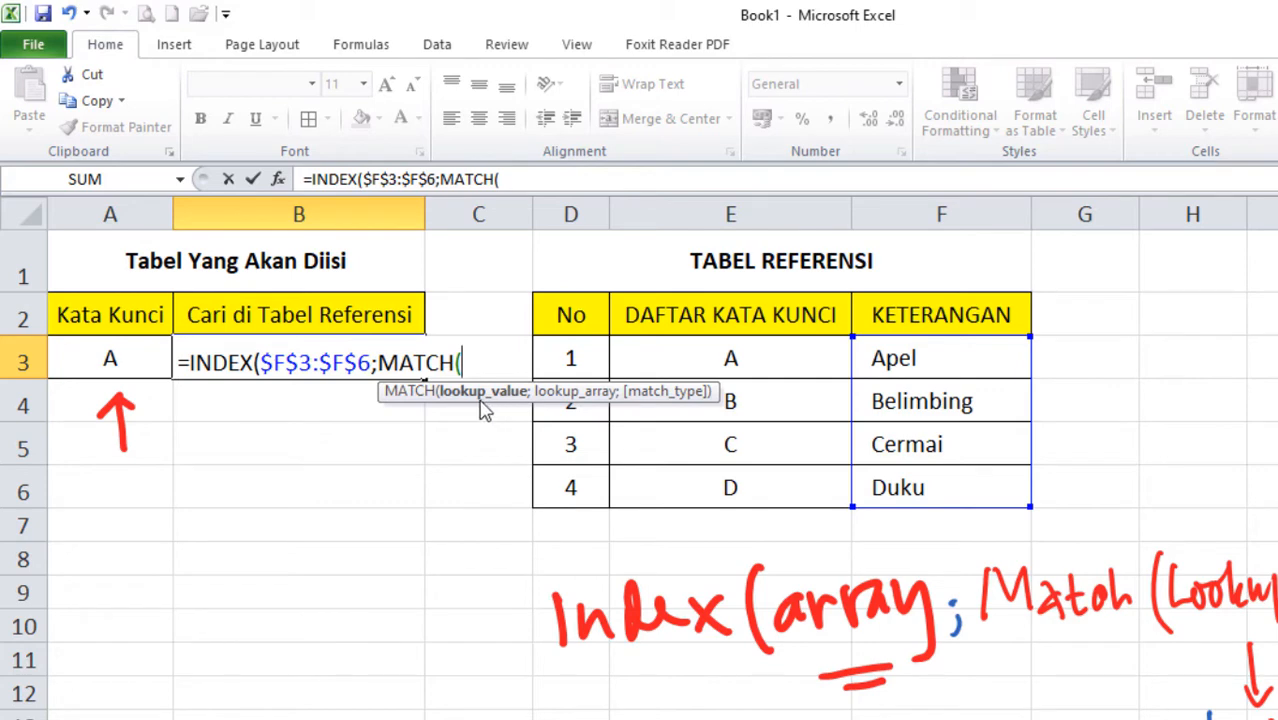
click(110, 362)
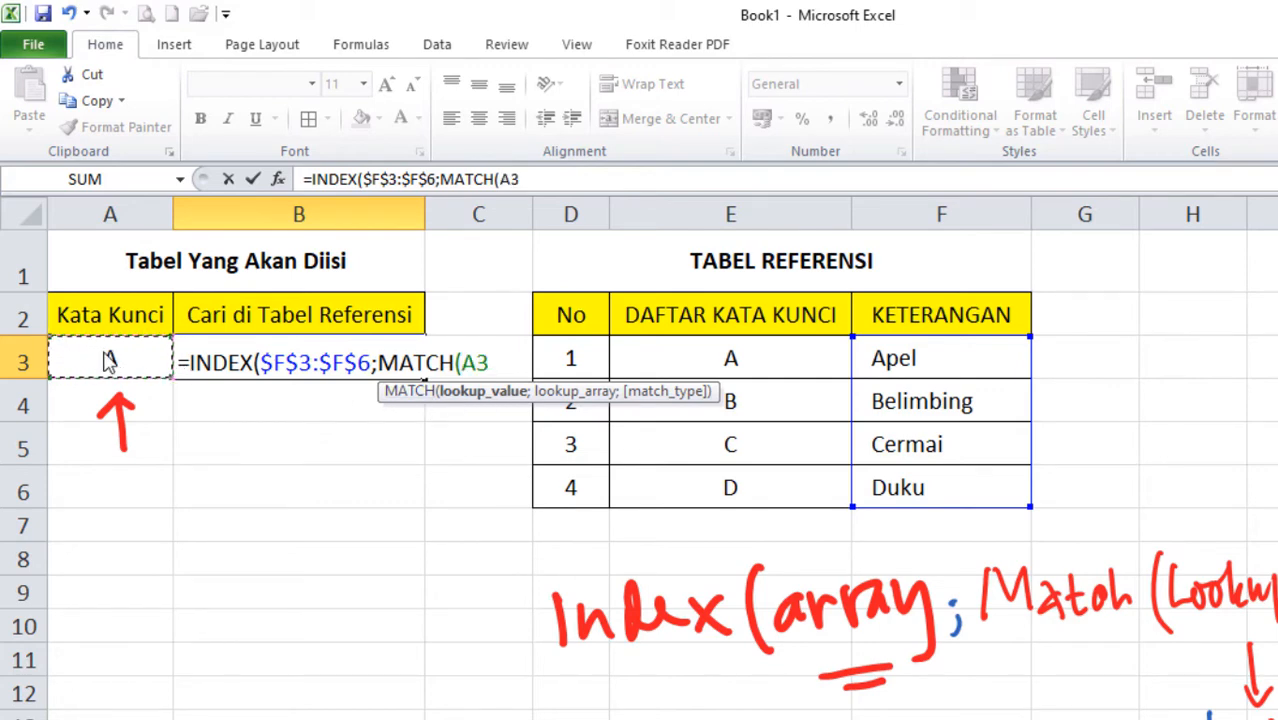
key(F4)
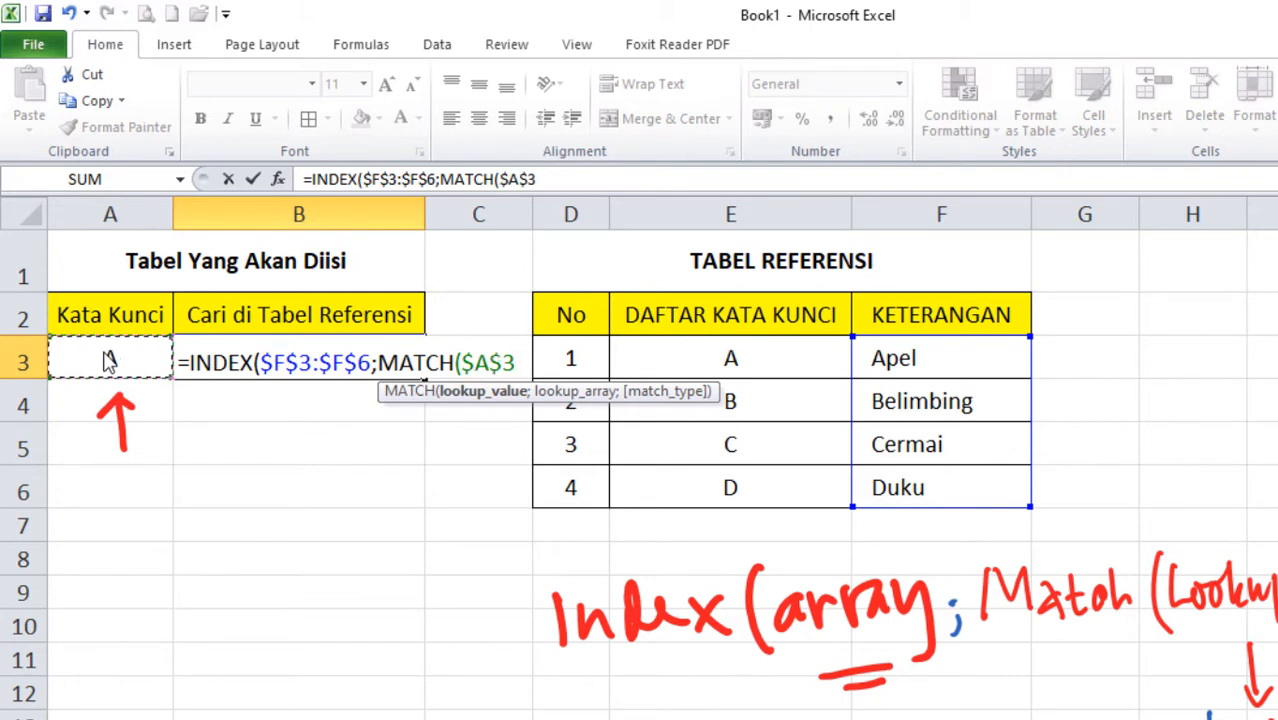
text(;)
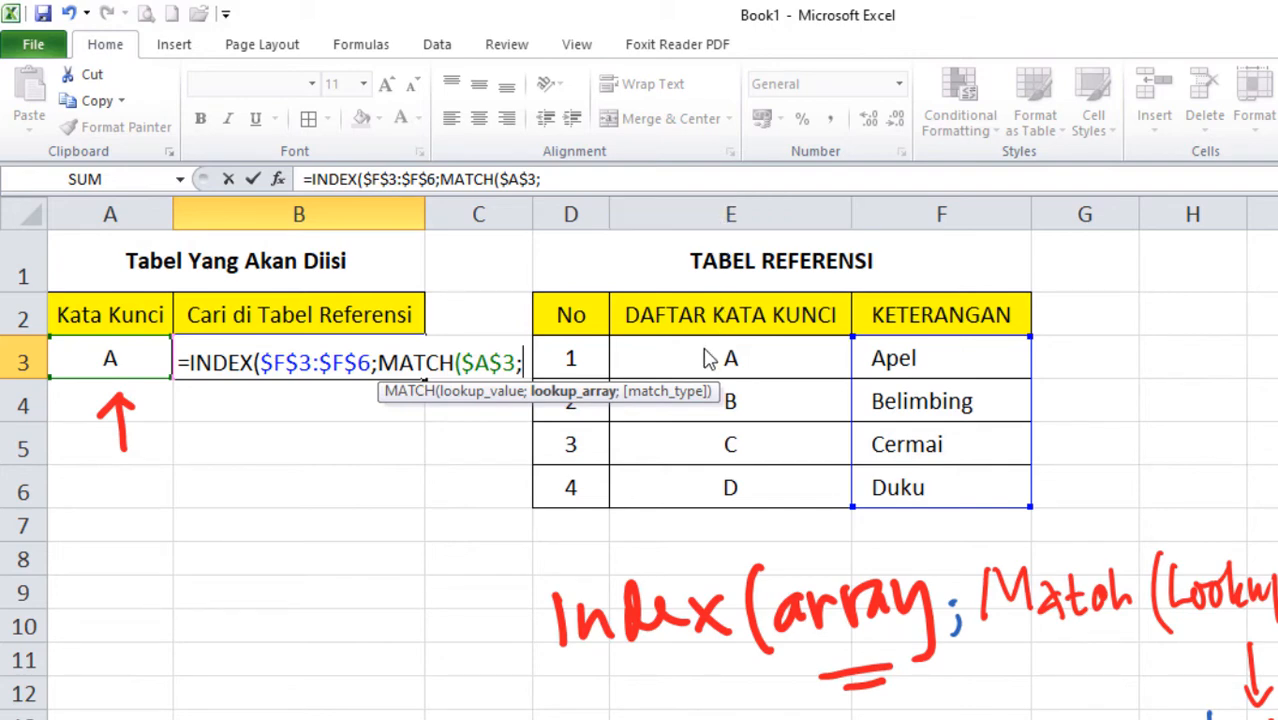
Step: Complete the MATCH with lookup array $E$3:$E$6 and match type 0 (exact match), close both functions and enter the formula
drag(706, 358, 700, 492)
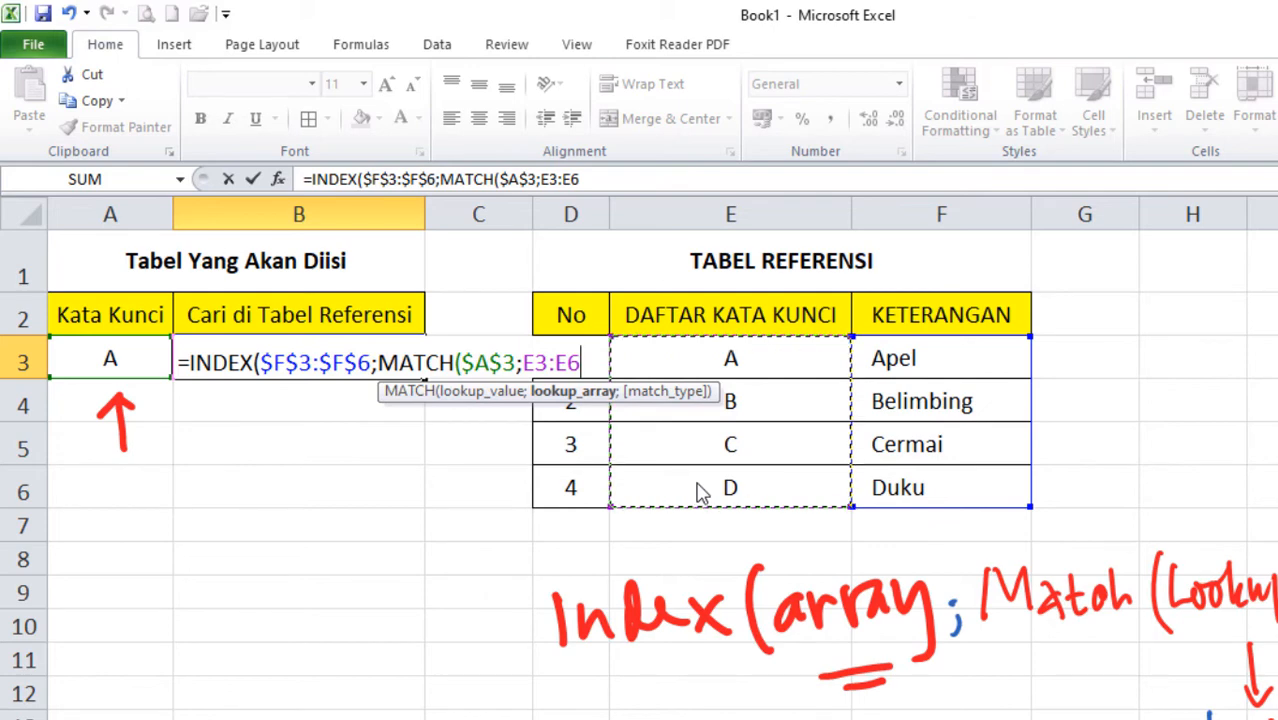
key(F4)
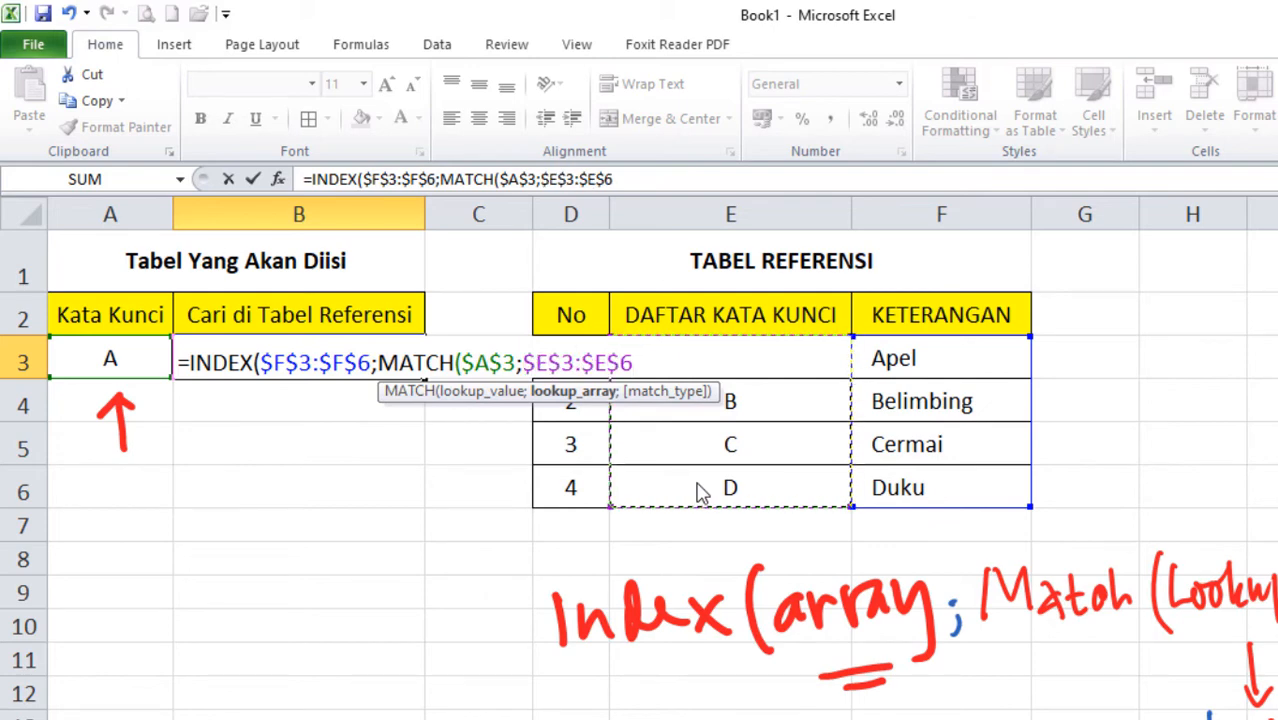
text(;)
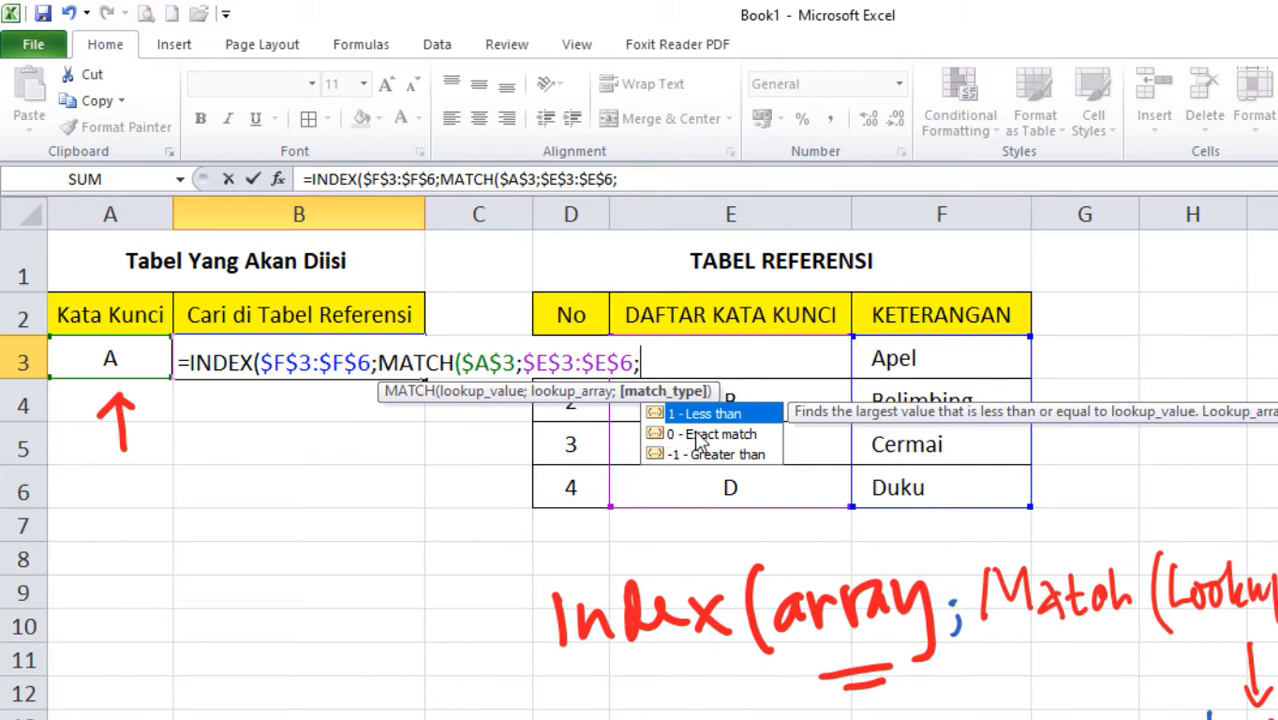
click(700, 434)
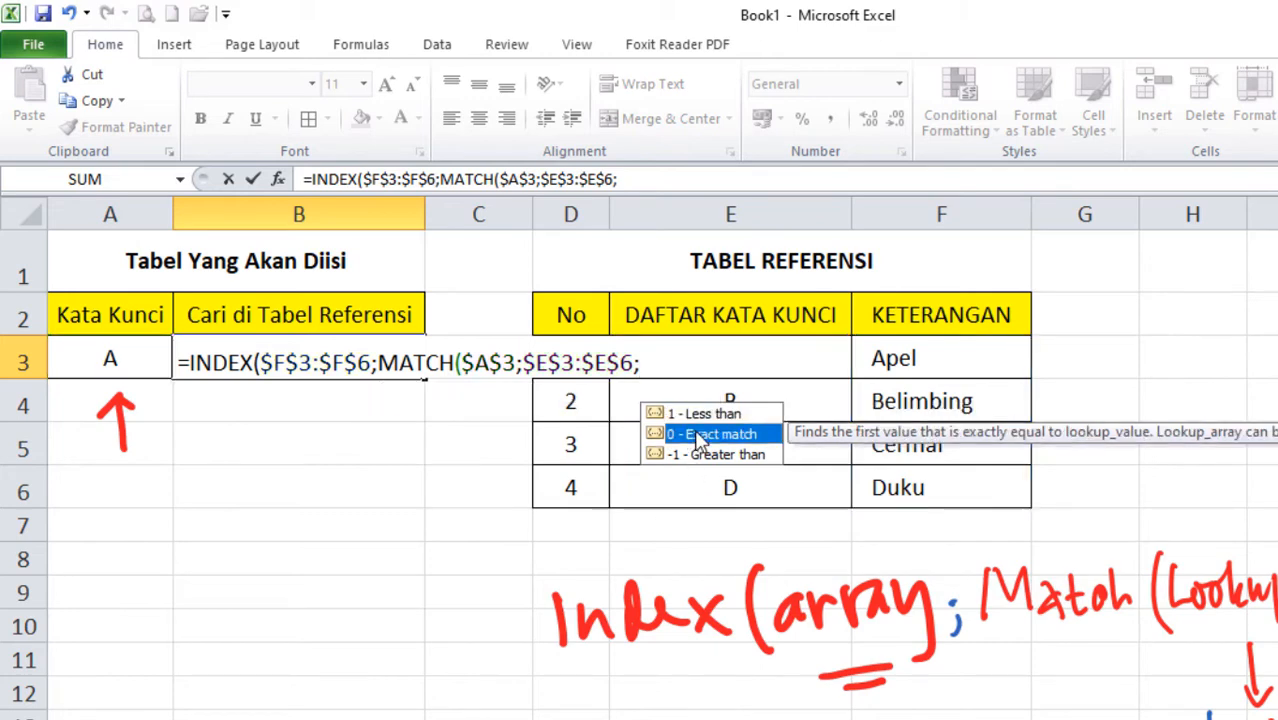
double_click(700, 440)
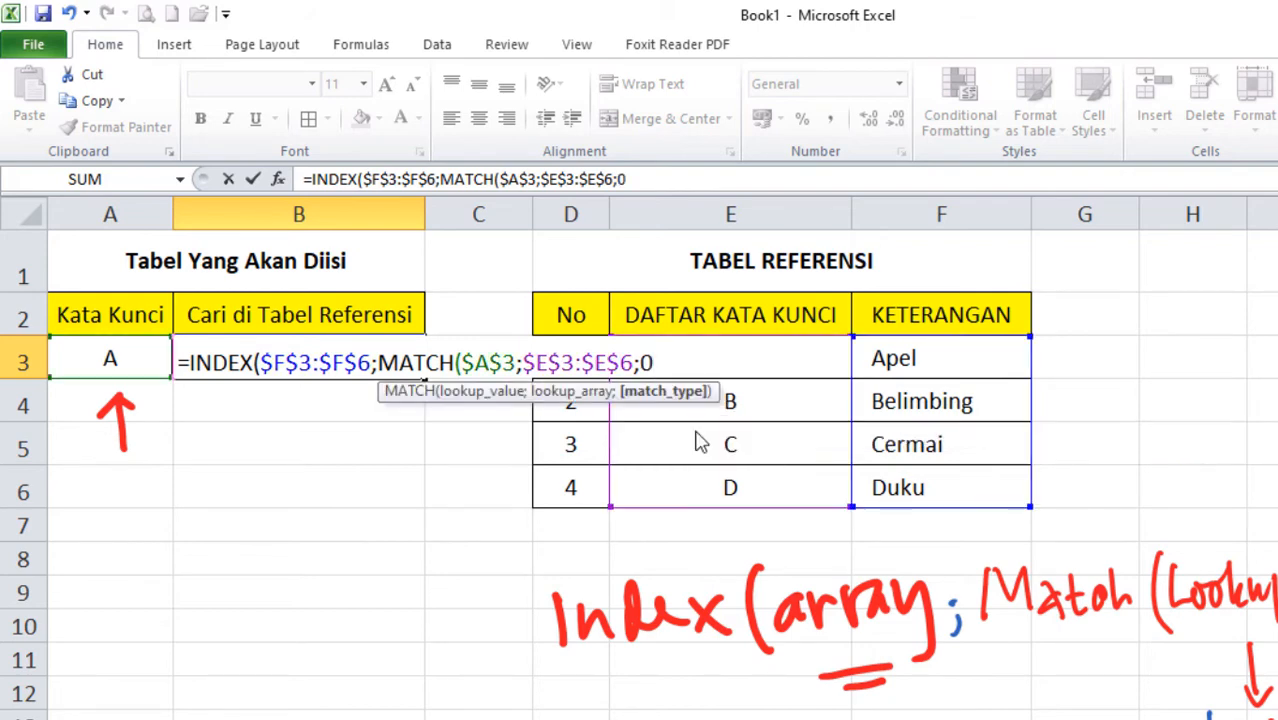
text()))
key(Return)
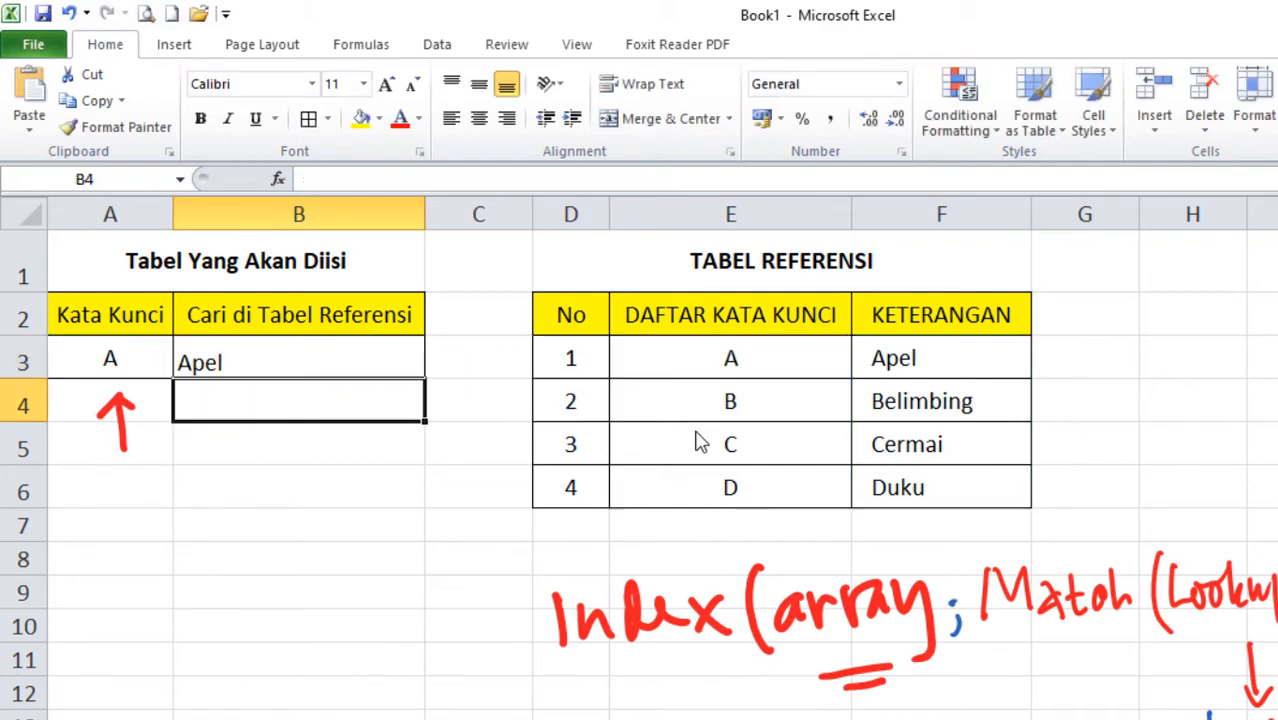
Step: Test the lookup by entering the keywords b, c and d in turn in cell A3
click(257, 355)
click(115, 358)
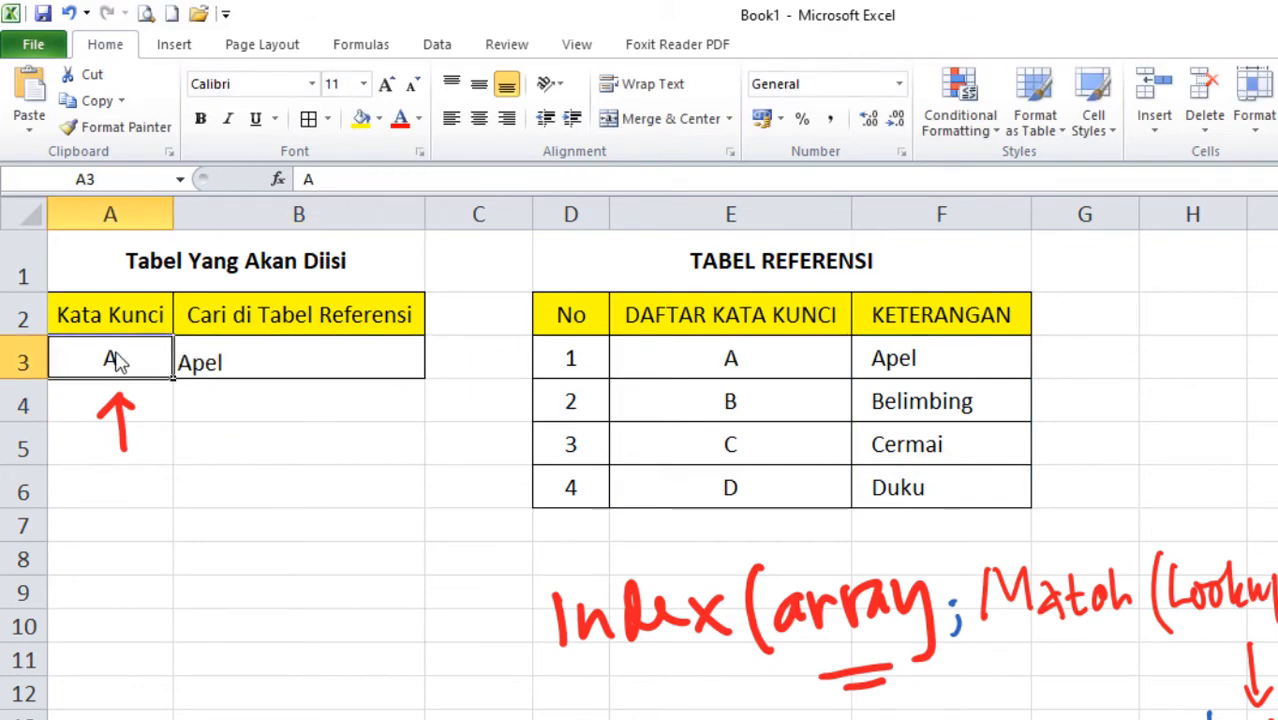
text(b)
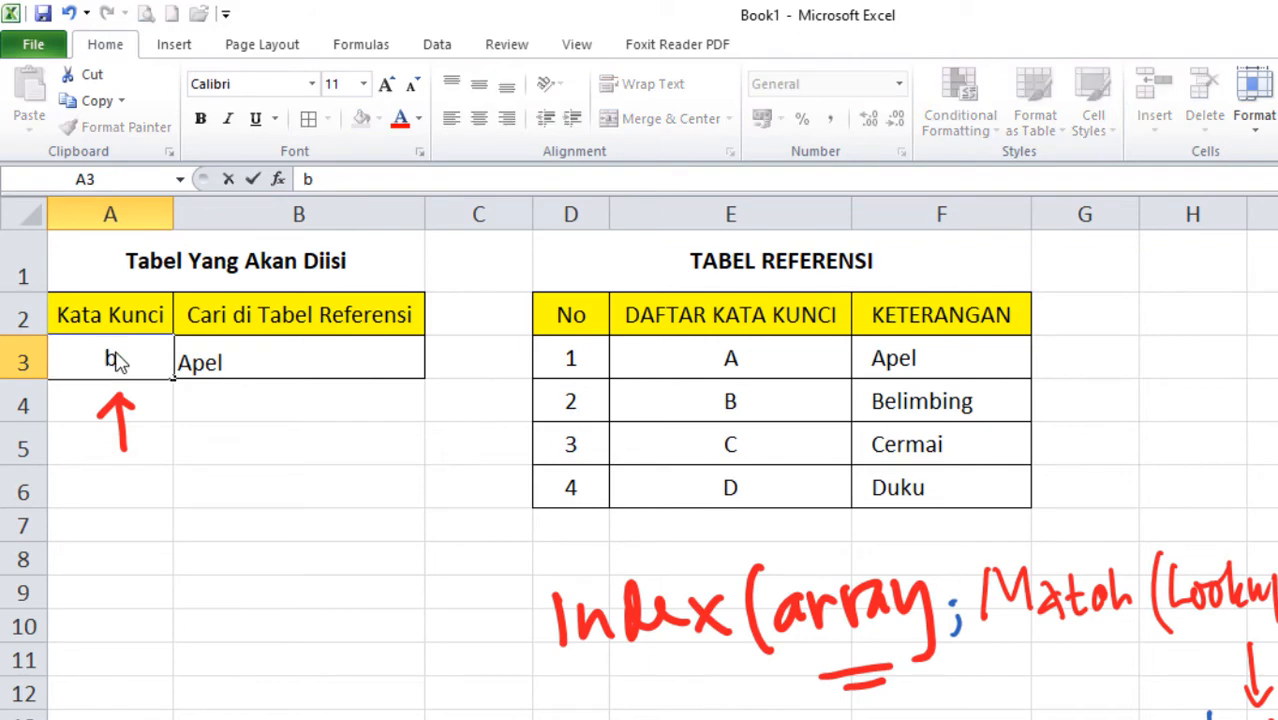
key(Return)
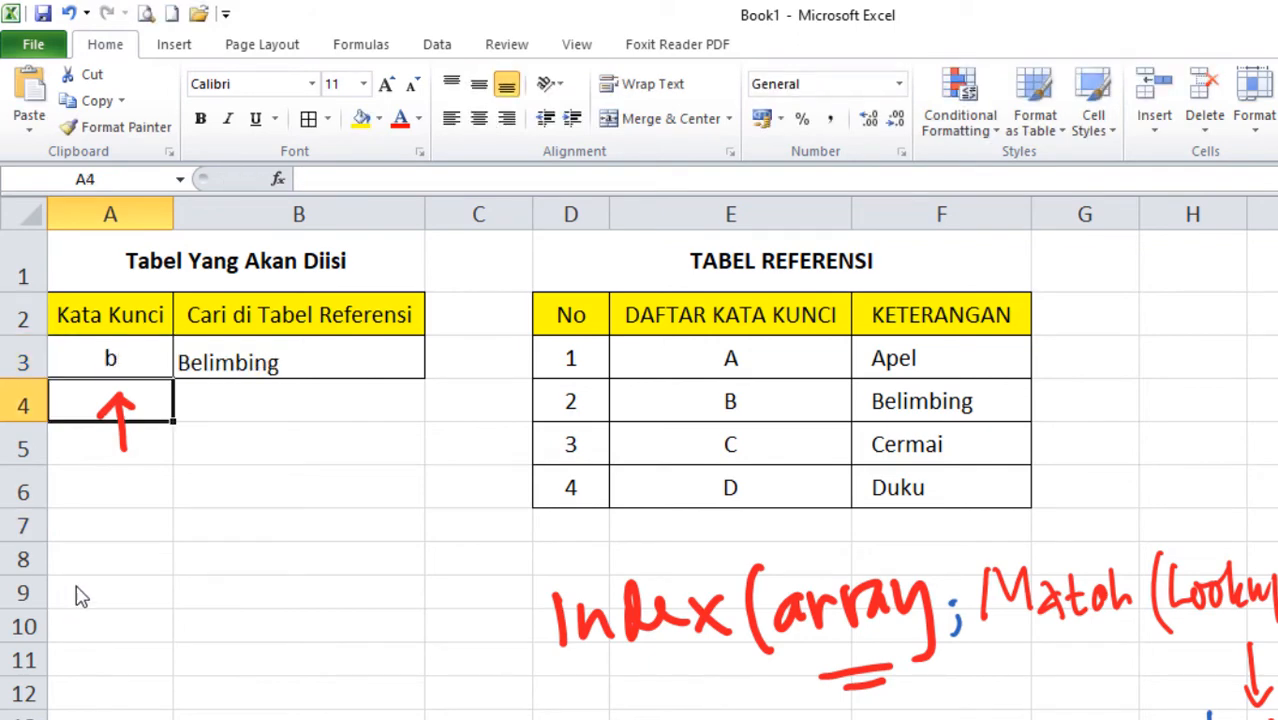
click(111, 364)
text(c)
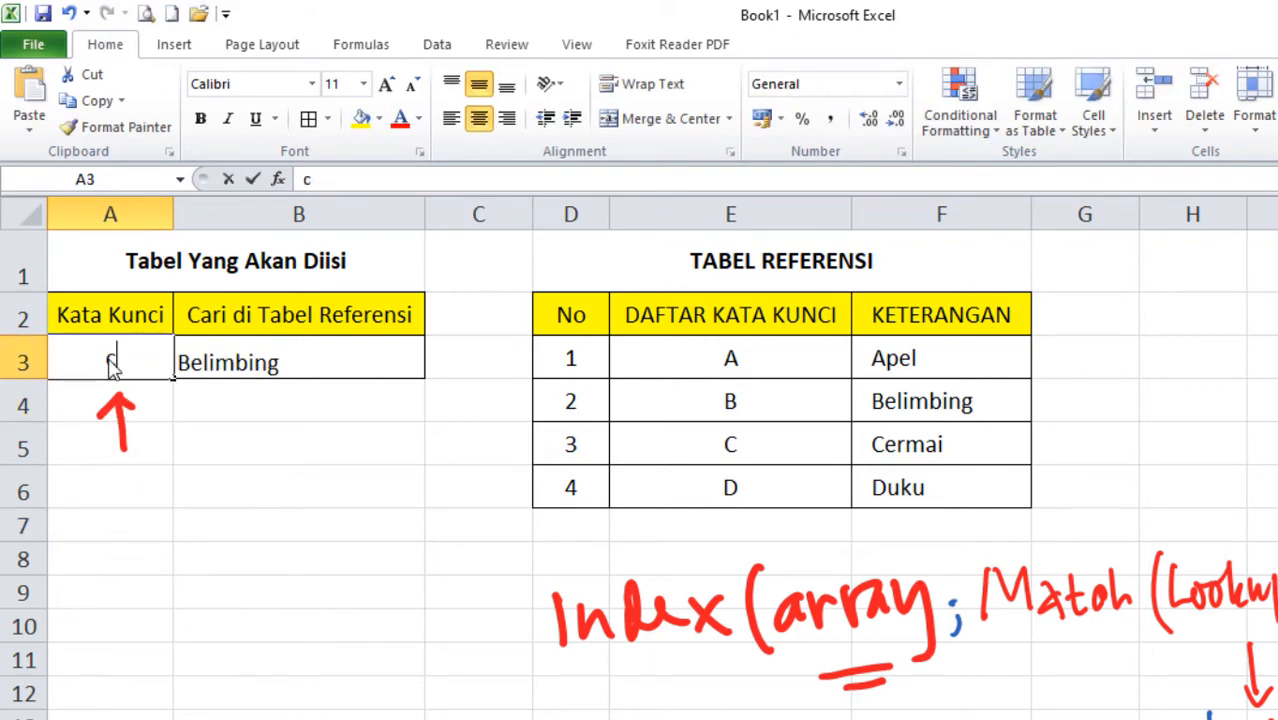
key(Return)
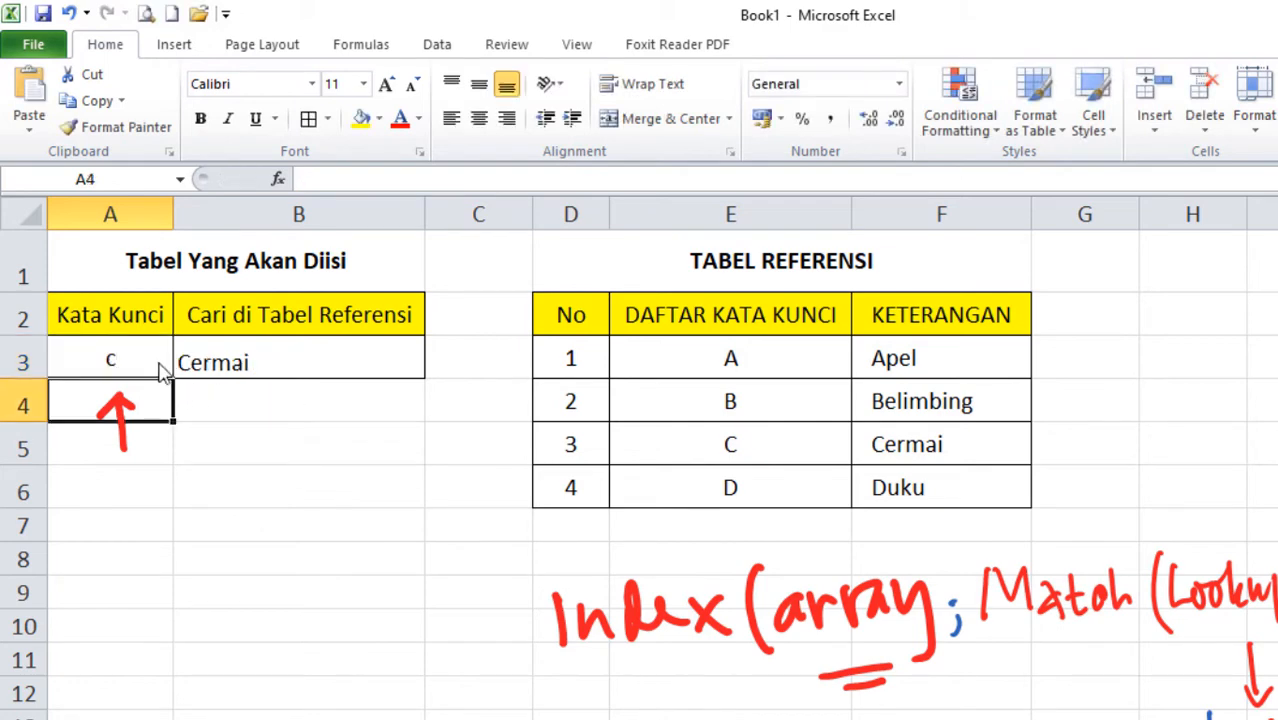
click(150, 366)
text(d)
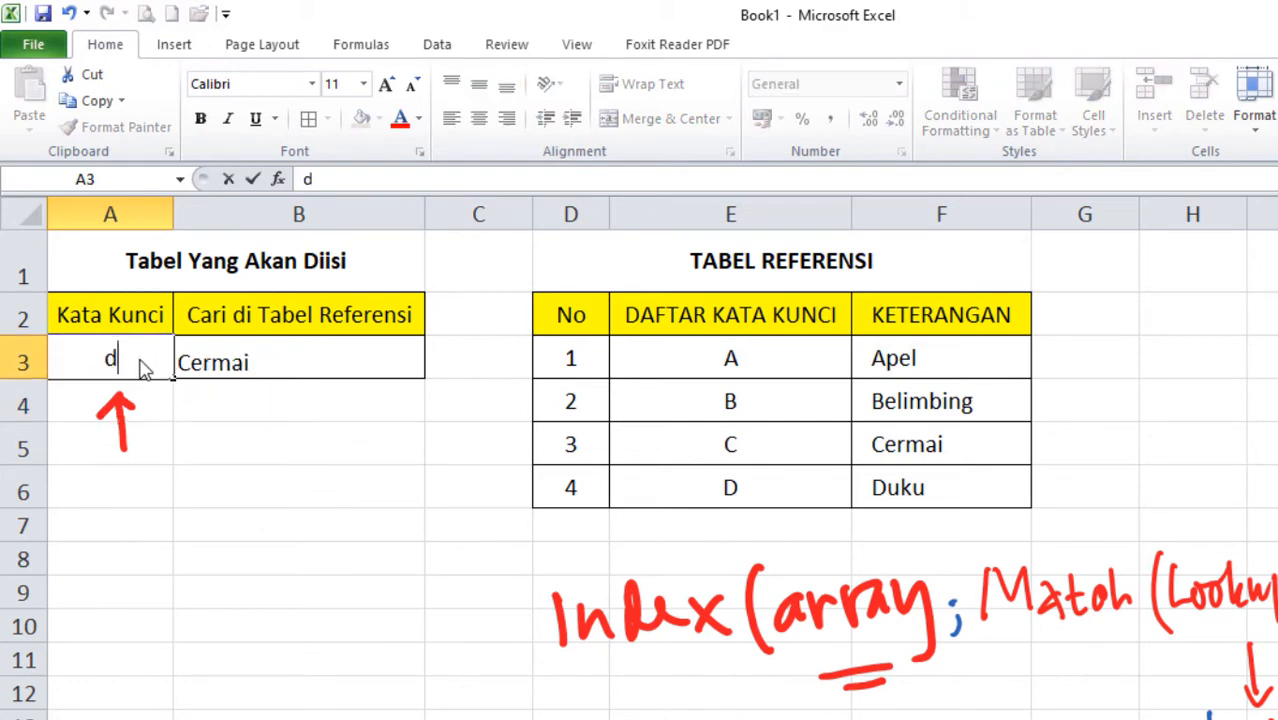
key(Return)
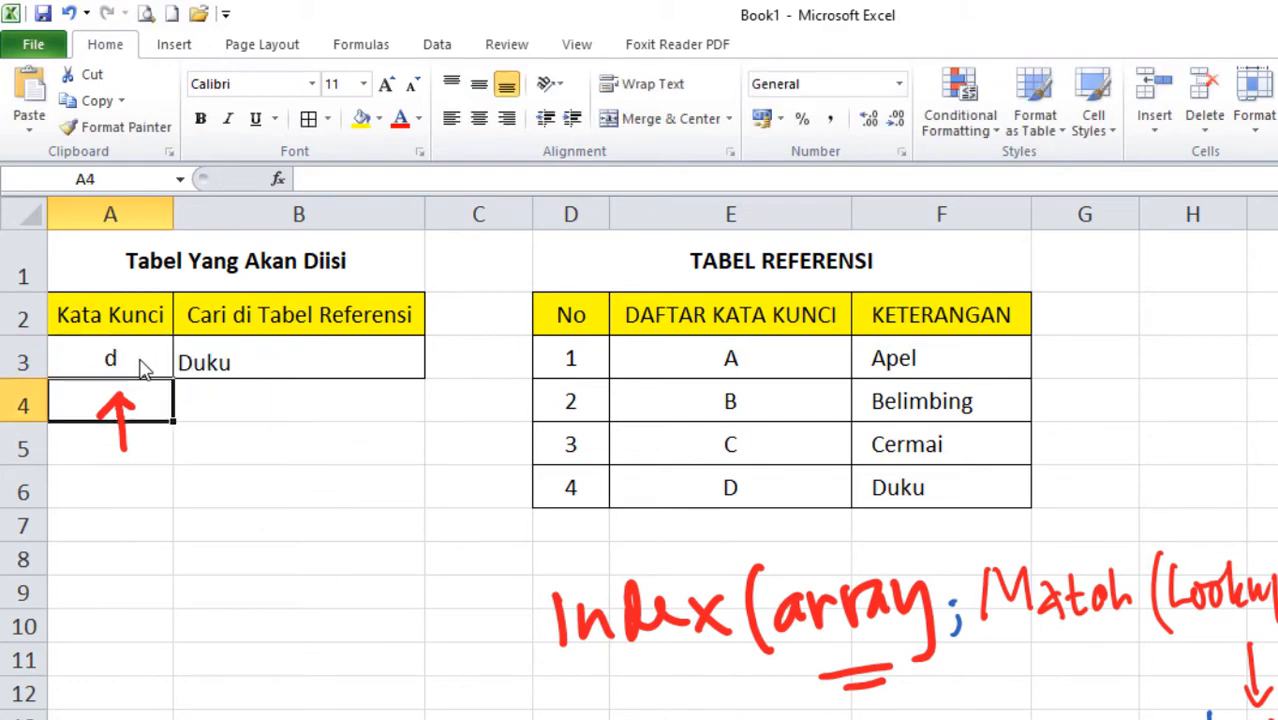
click(270, 505)
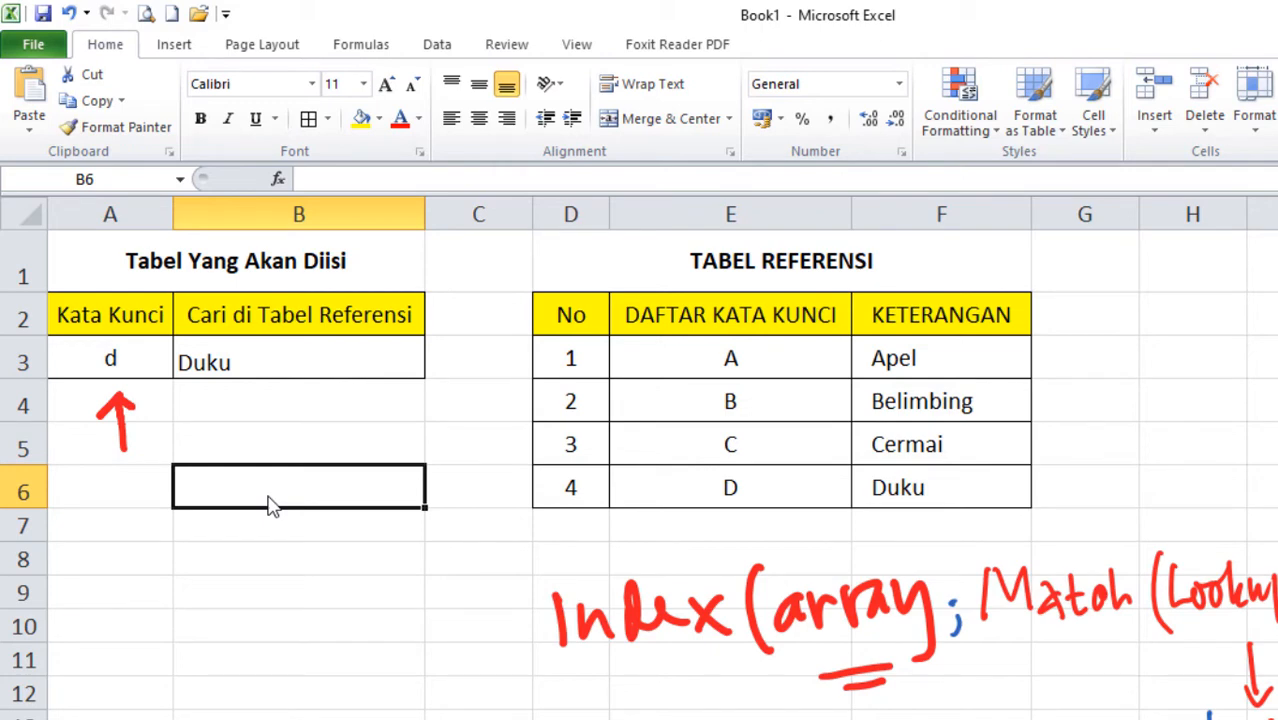
click(152, 367)
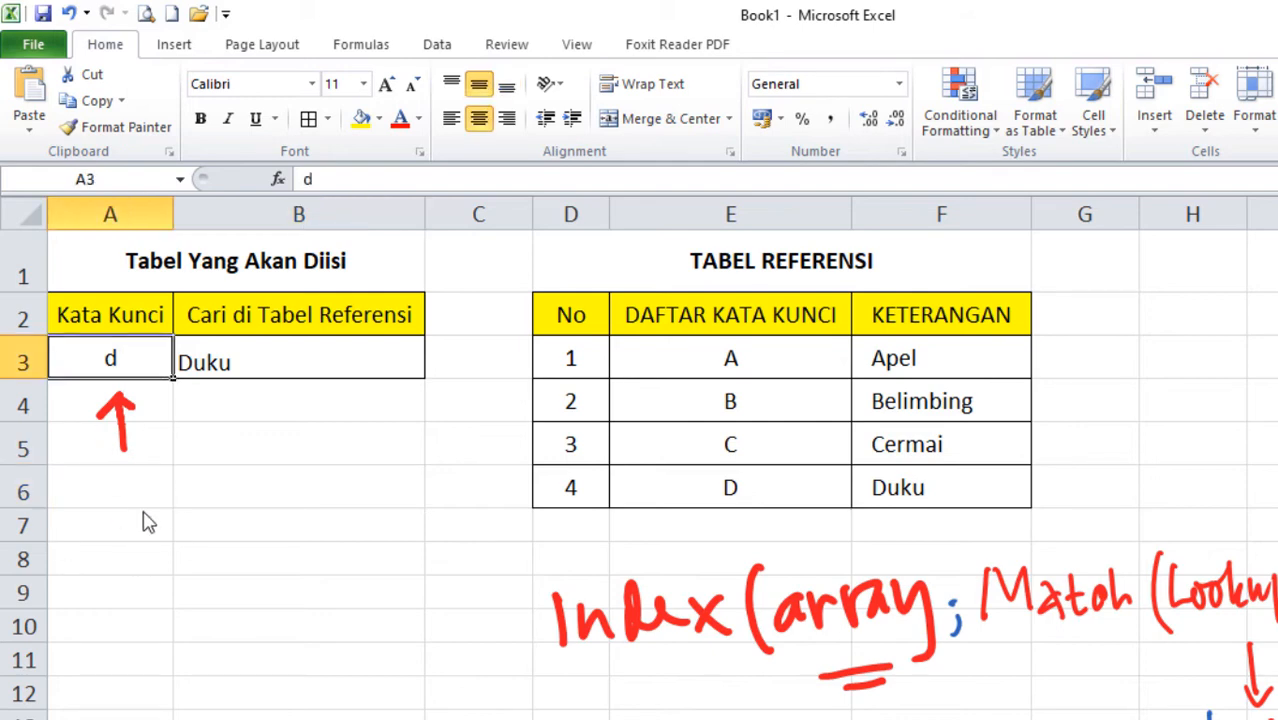
Step: Delete both ink strokes of the handwritten red arrow below cell A3
click(120, 413)
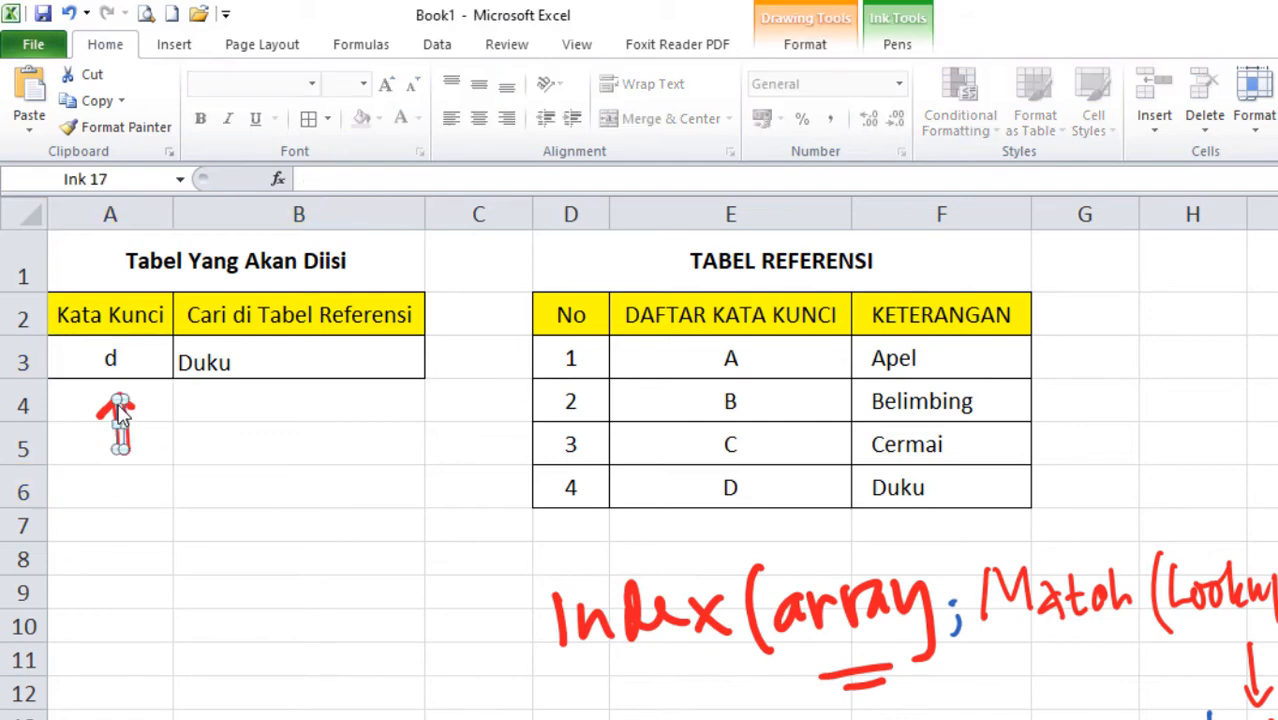
key(Delete)
click(113, 415)
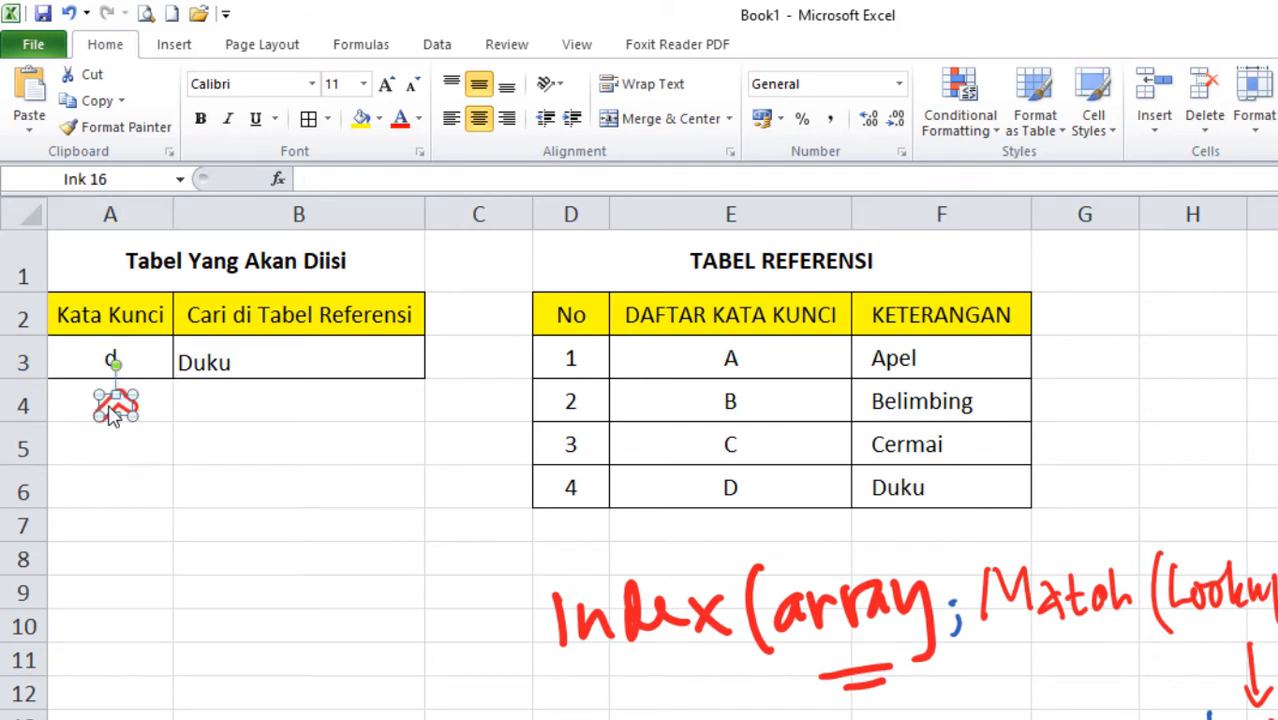
key(Delete)
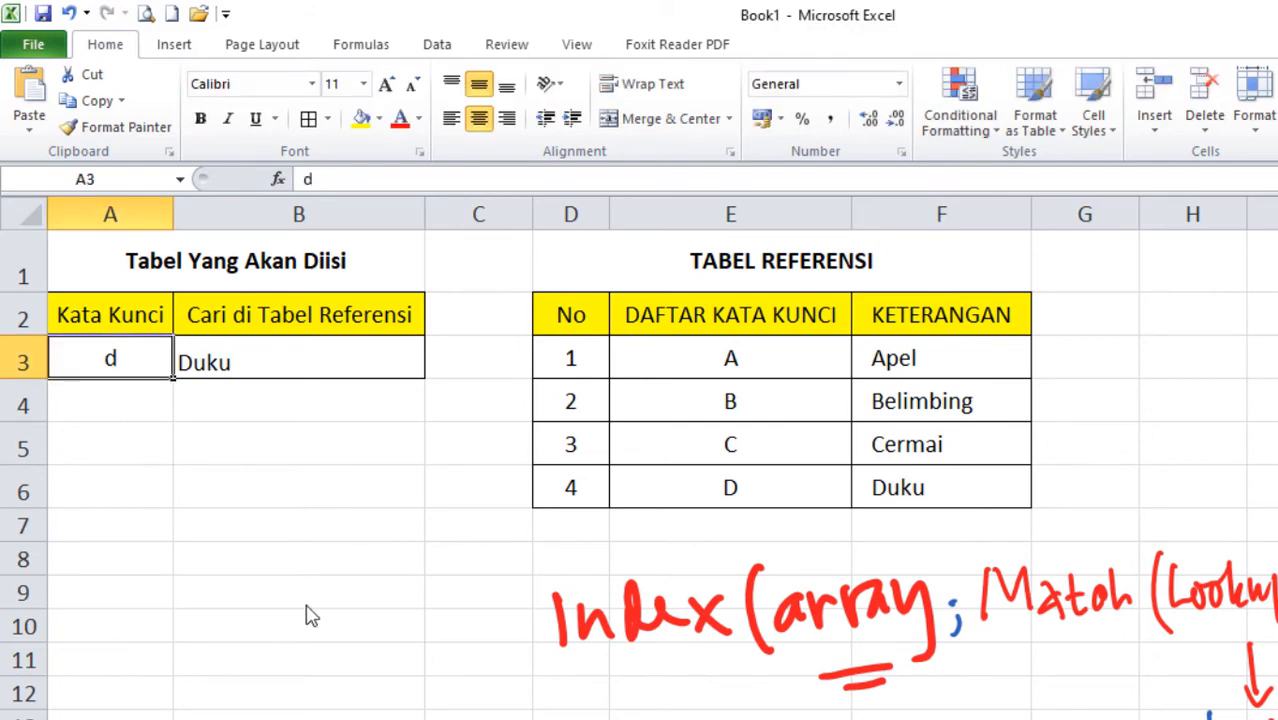
Step: Enter the keywords A, B and C in cells A4, A5 and A6
click(140, 405)
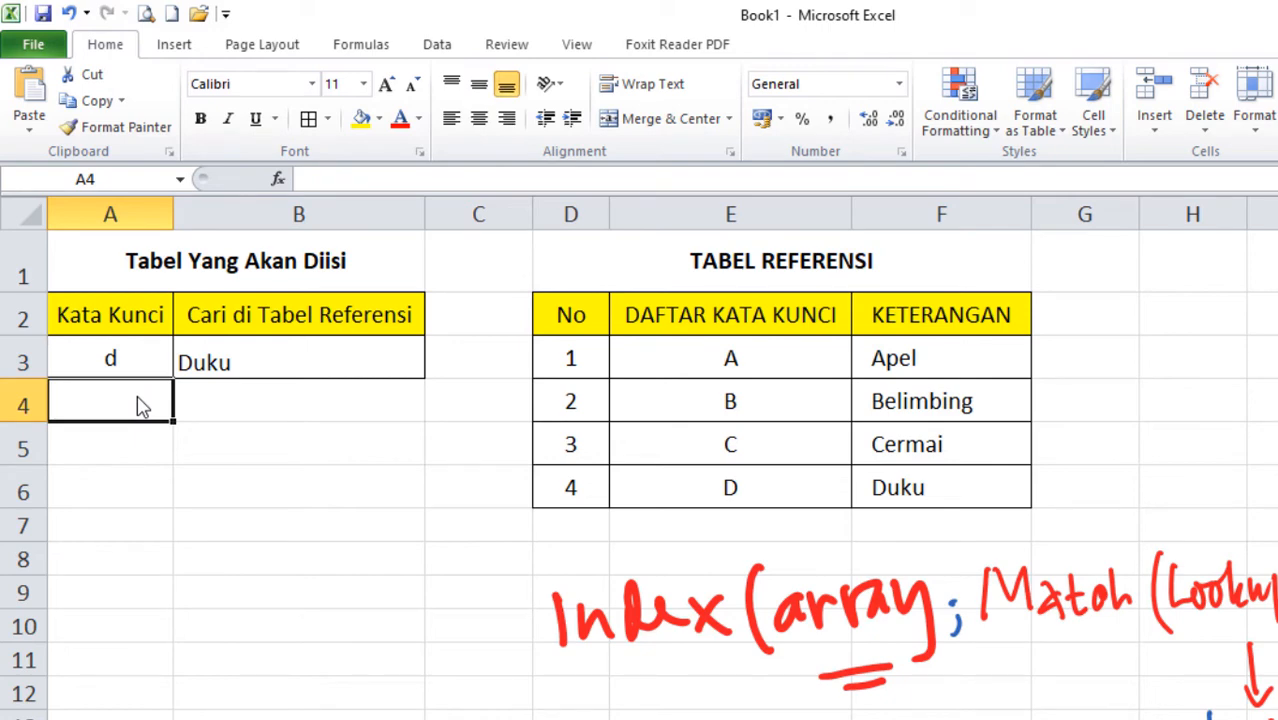
text(A)
key(Return)
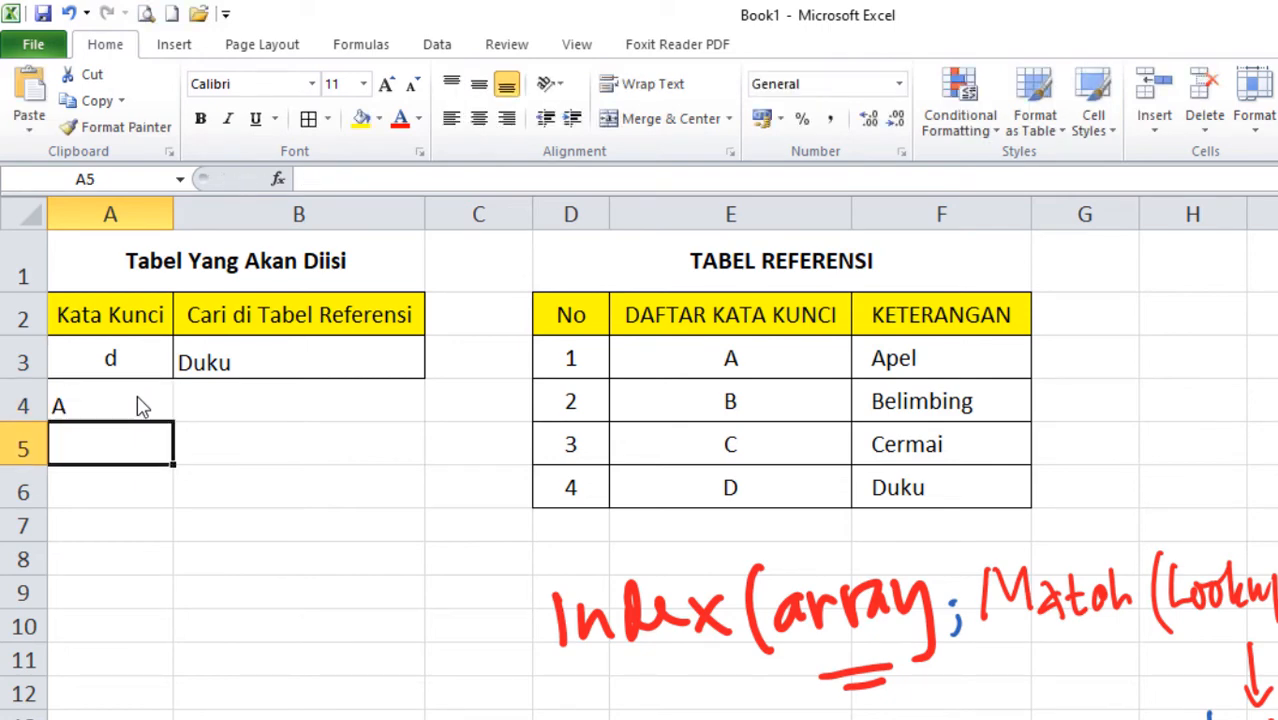
text(B)
key(Return)
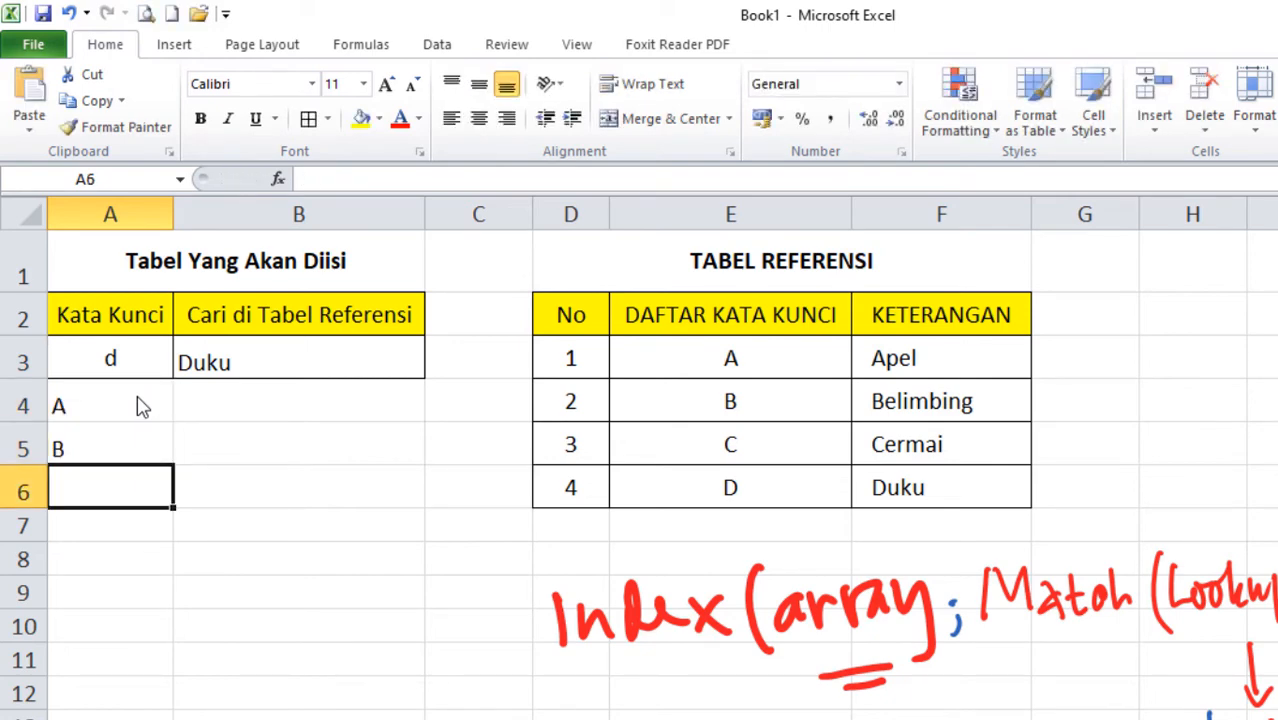
text(C)
key(Tab)
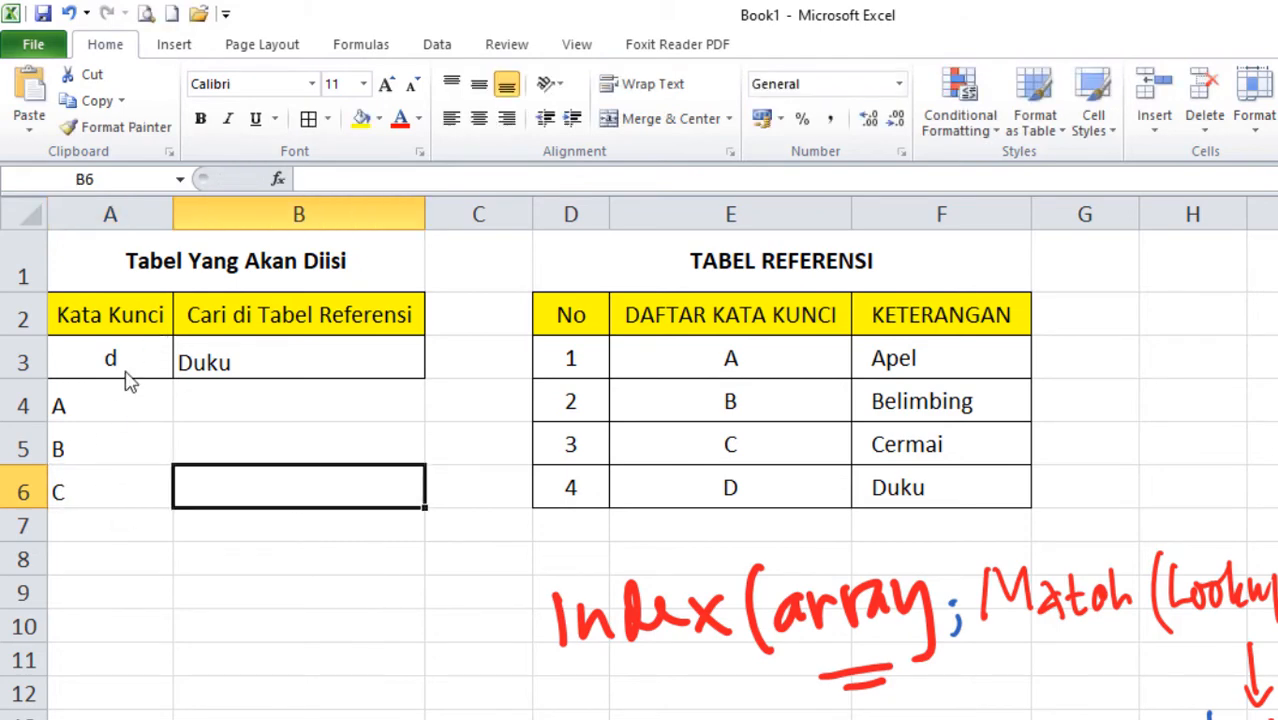
Step: Apply all borders to the range A4:B6 to extend the table
drag(125, 400, 248, 485)
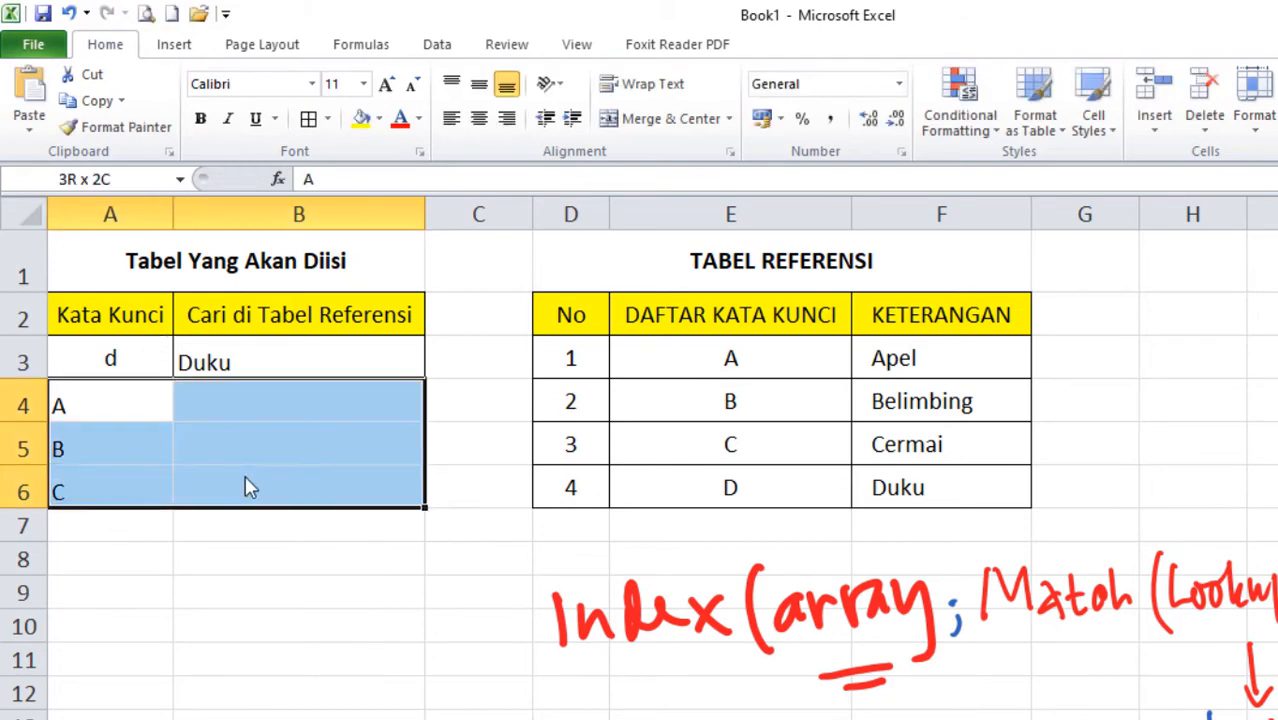
click(308, 118)
click(355, 374)
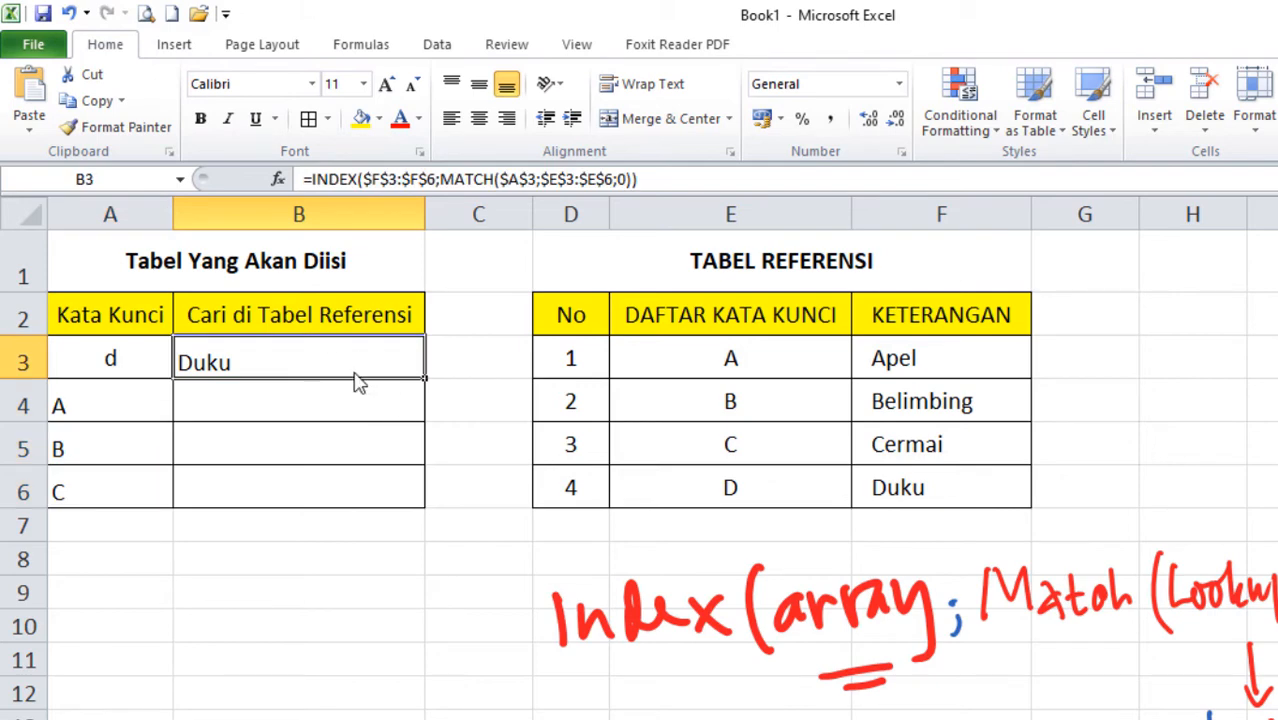
Step: Change the MATCH lookup value in the B3 formula from an absolute reference to the relative reference A3
click(22, 368)
click(300, 369)
double_click(284, 368)
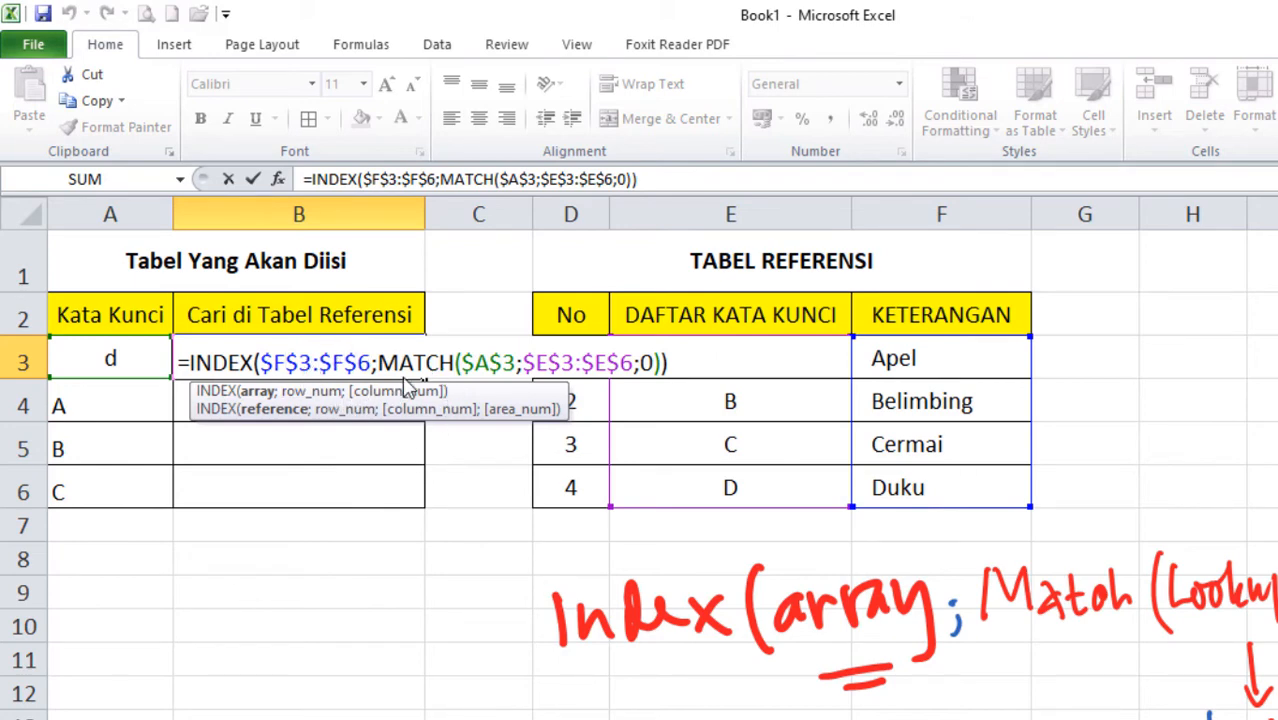
click(474, 366)
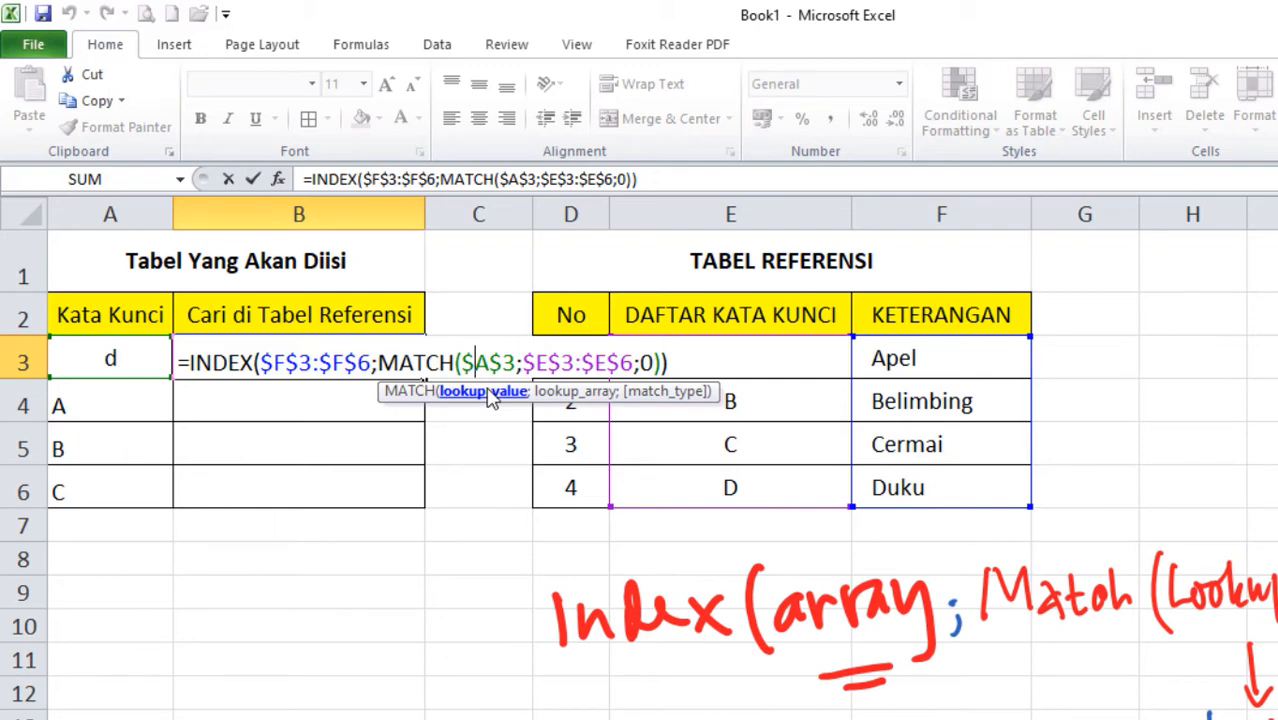
key(BackSpace)
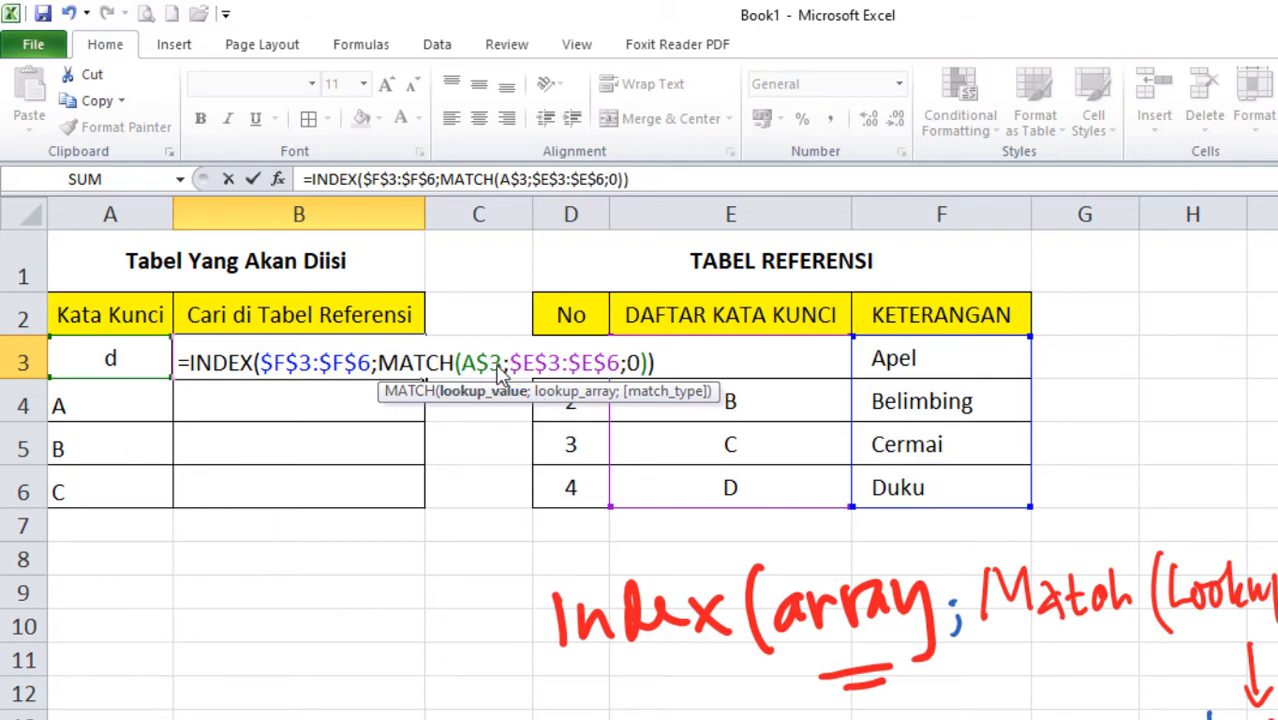
click(491, 362)
key(BackSpace)
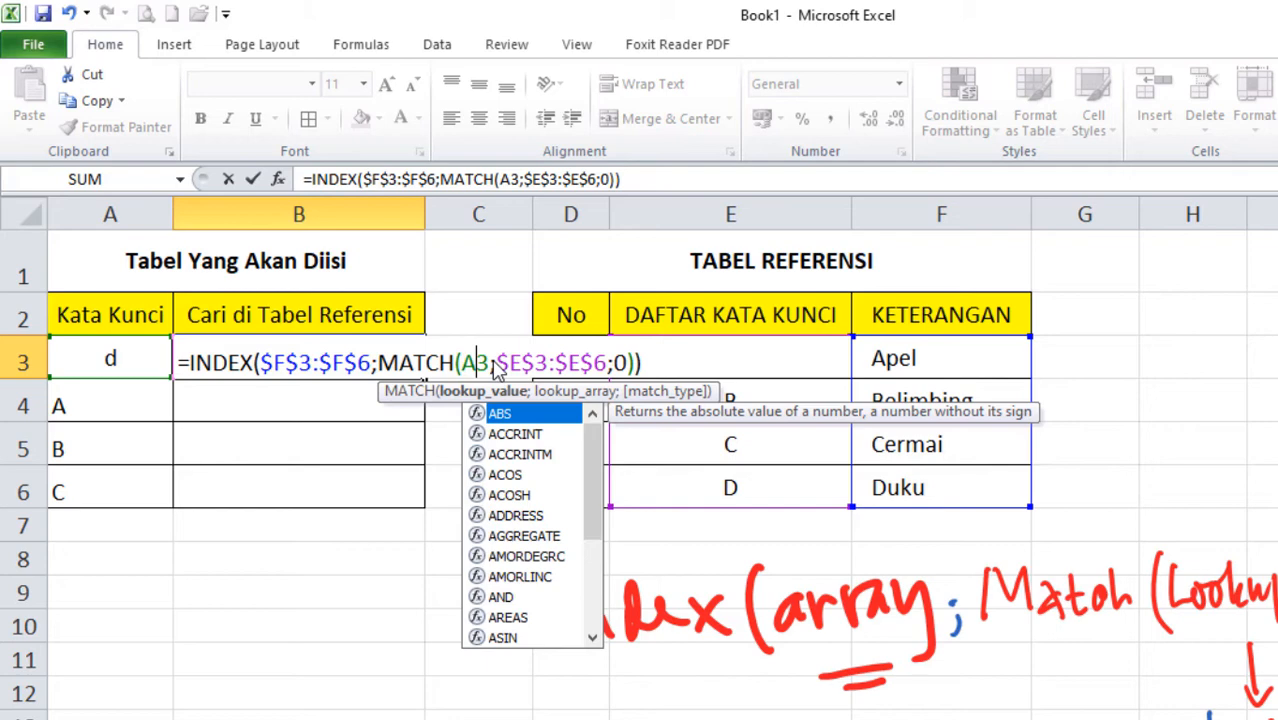
key(Return)
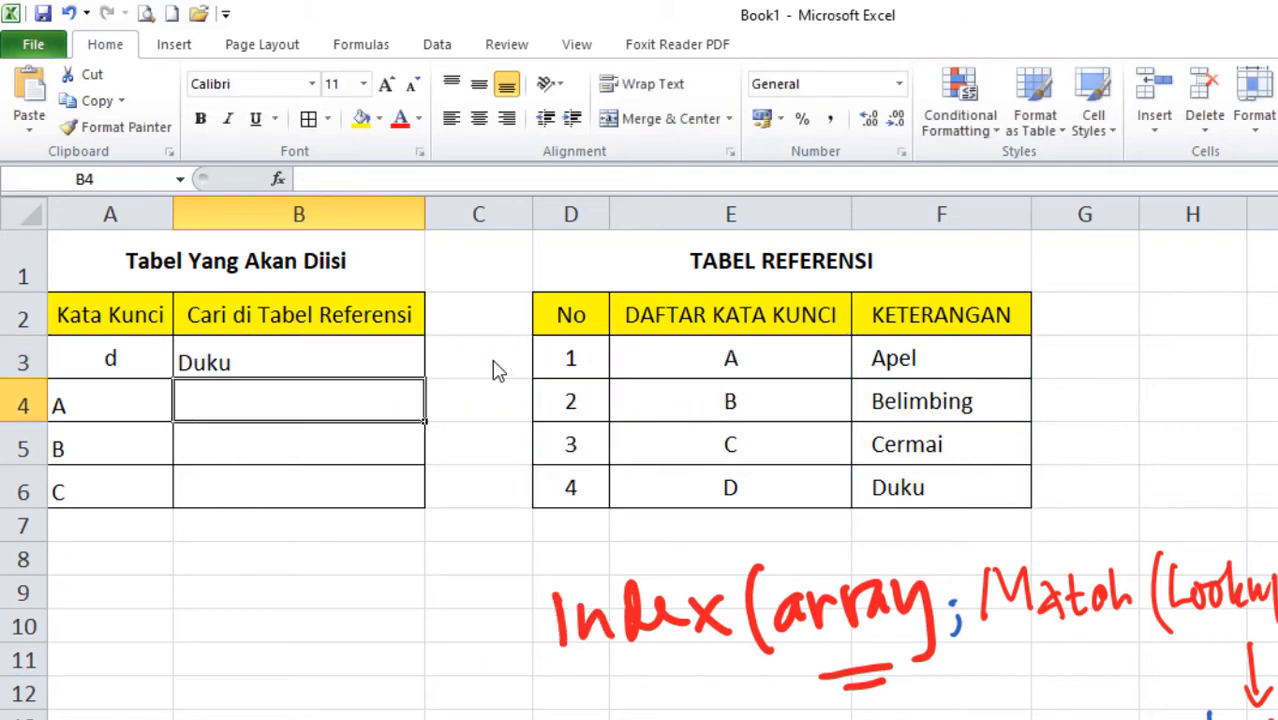
Step: Copy the INDEX-MATCH formula with its relative lookup value from B3 down to B6
click(320, 362)
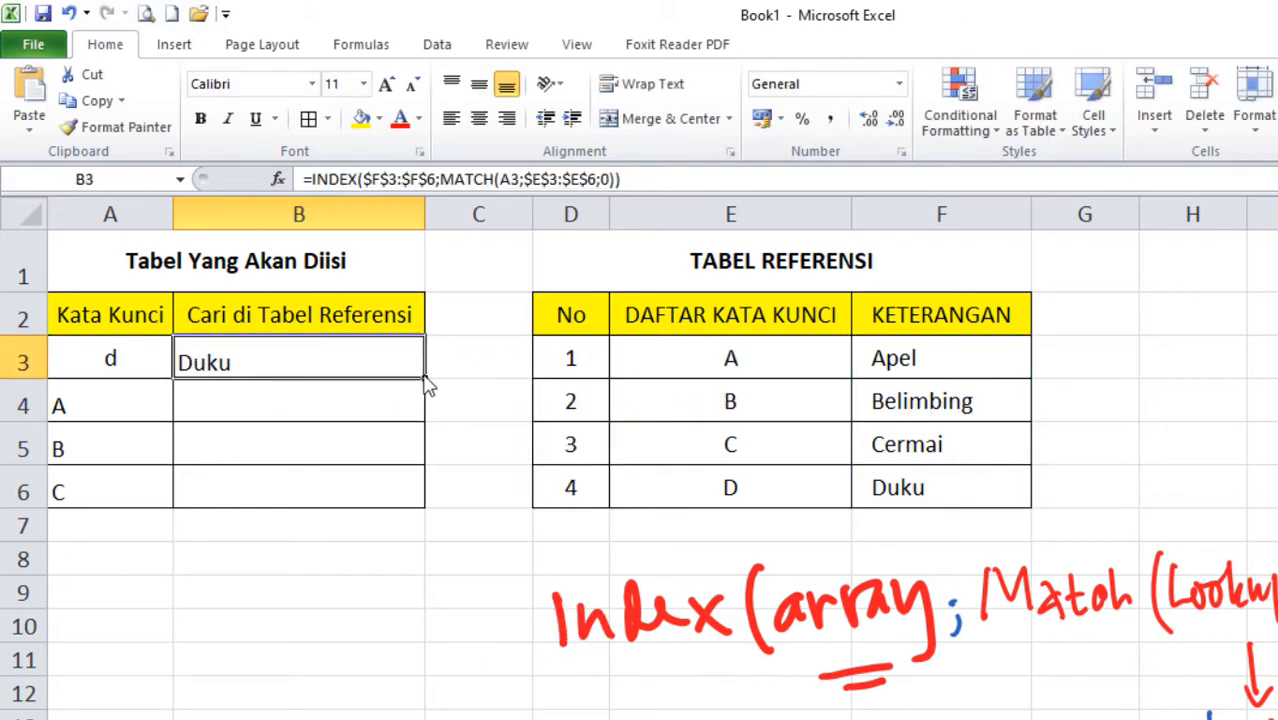
drag(424, 378, 420, 506)
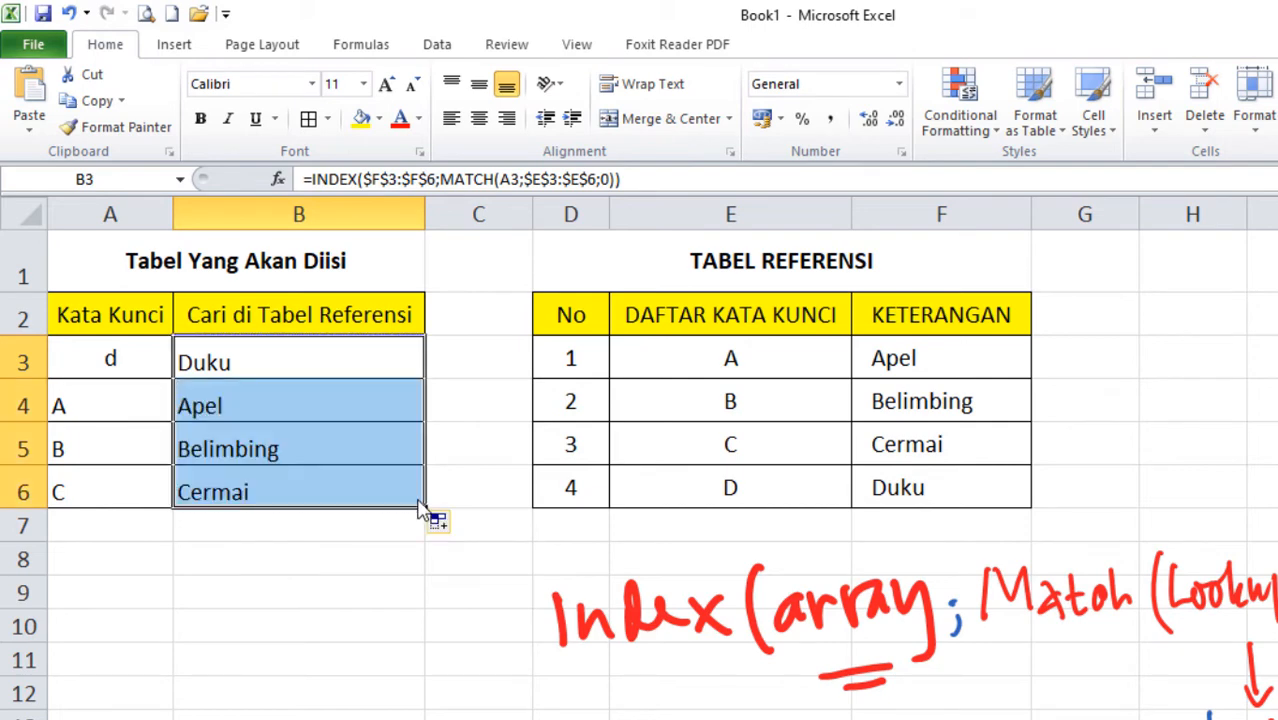
click(300, 655)
Step: Centre the keywords in A4:A6 horizontally and vertically, and middle-align the results in B3:B6
drag(140, 405, 130, 495)
click(479, 84)
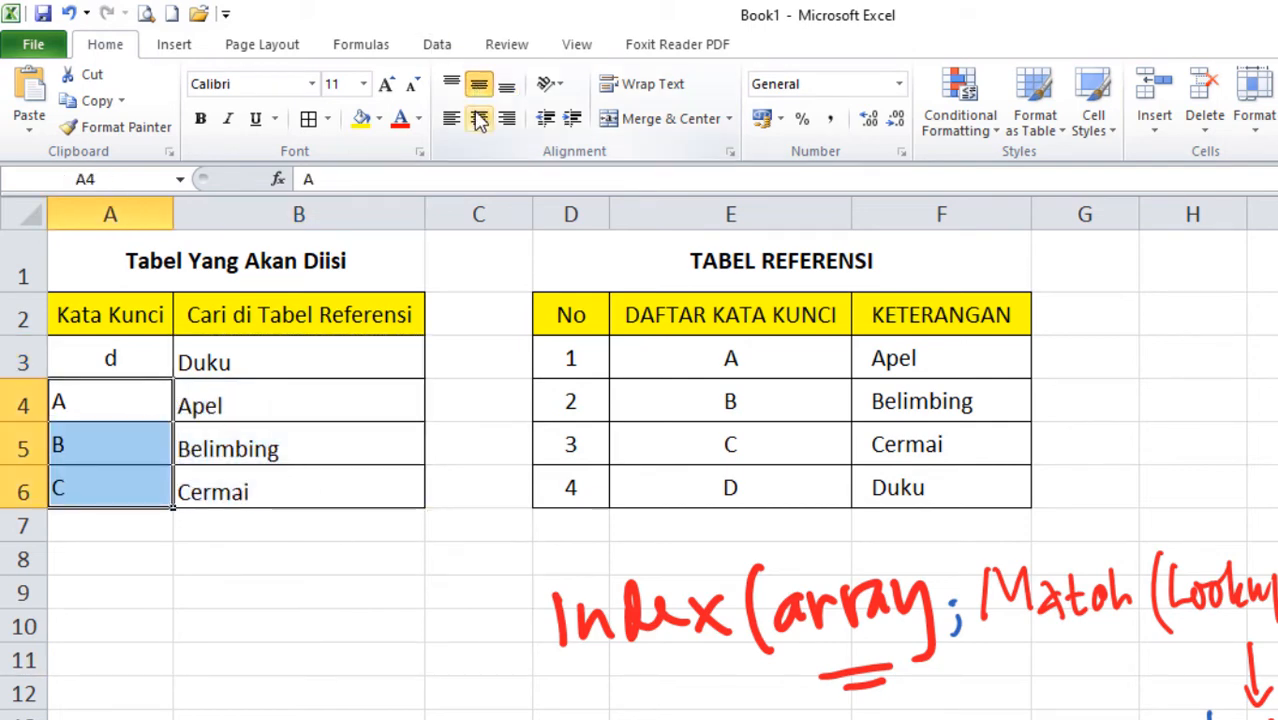
click(479, 118)
click(280, 483)
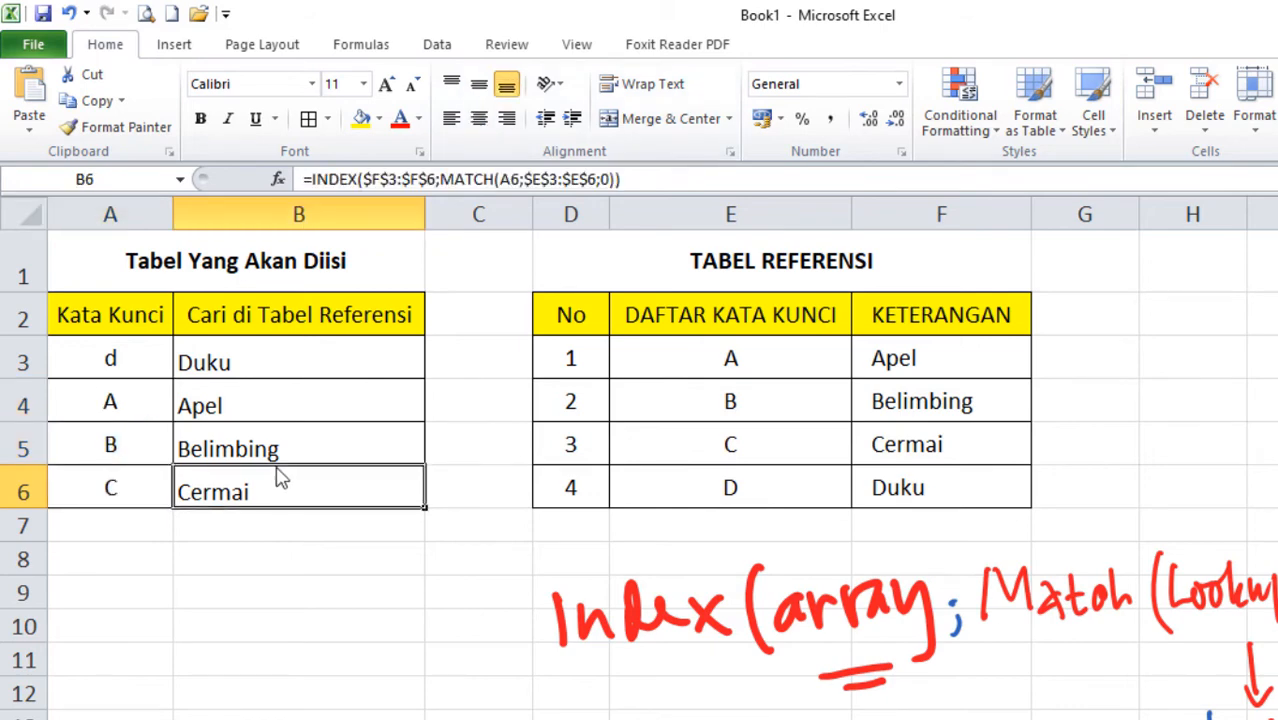
click(283, 363)
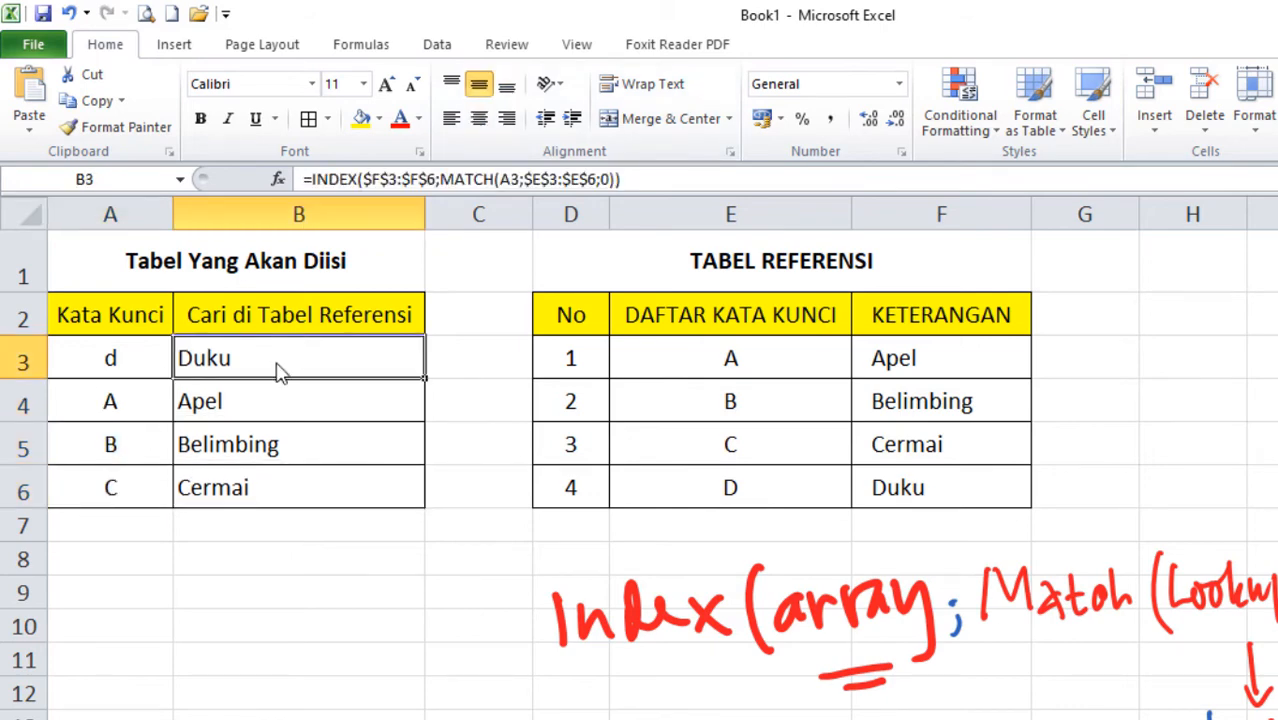
Step: Replace the MATCH lookup value in B3 with the absolute range $A$3:$A$6 and copy the formula down to B6
double_click(300, 362)
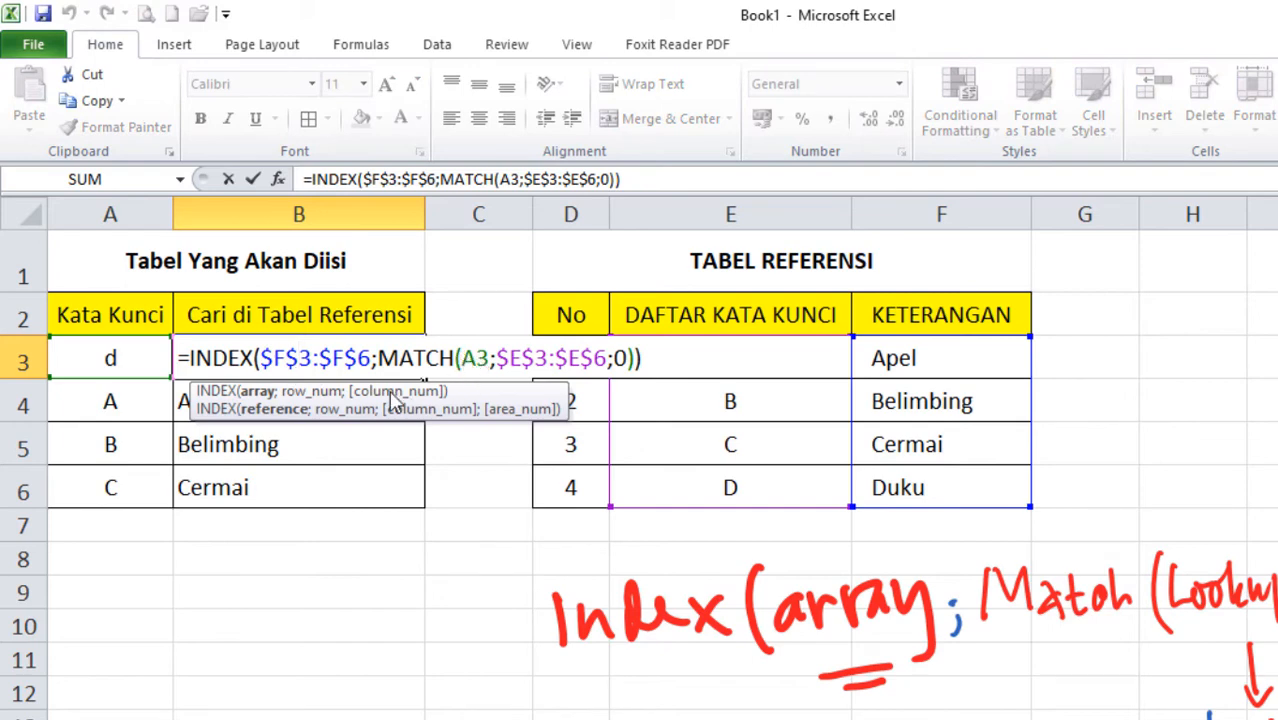
click(476, 358)
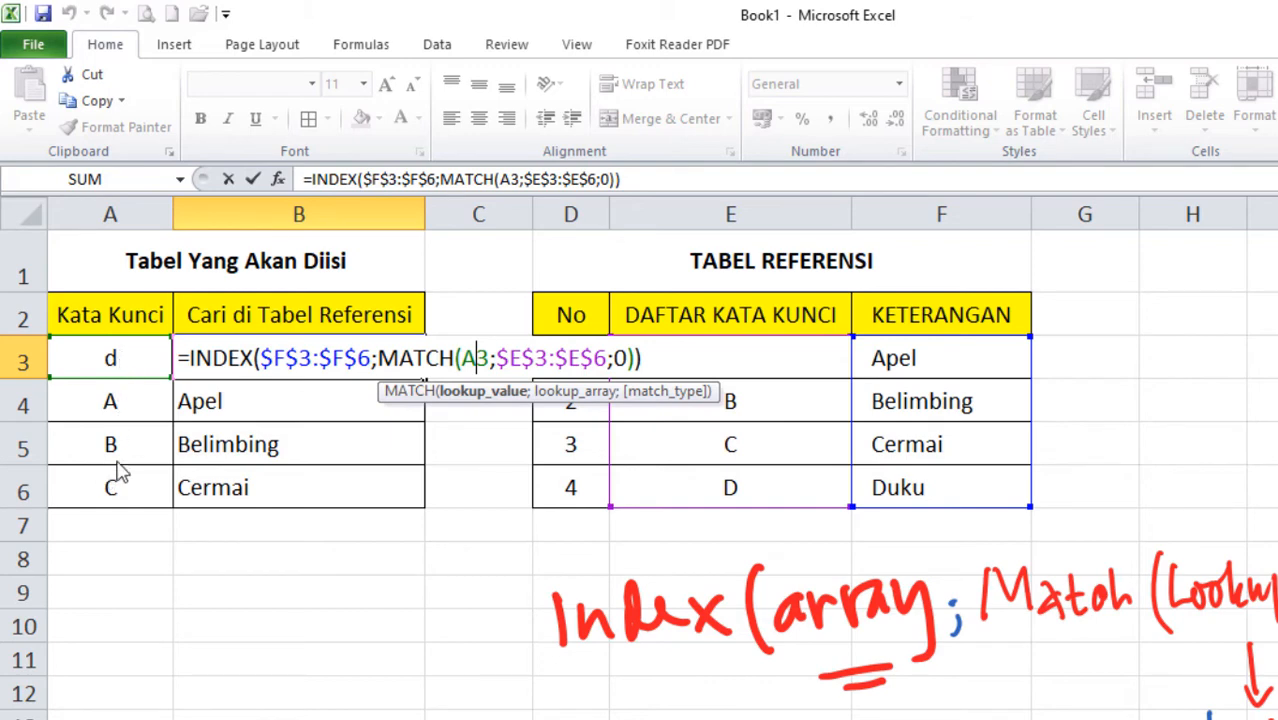
double_click(476, 358)
key(BackSpace)
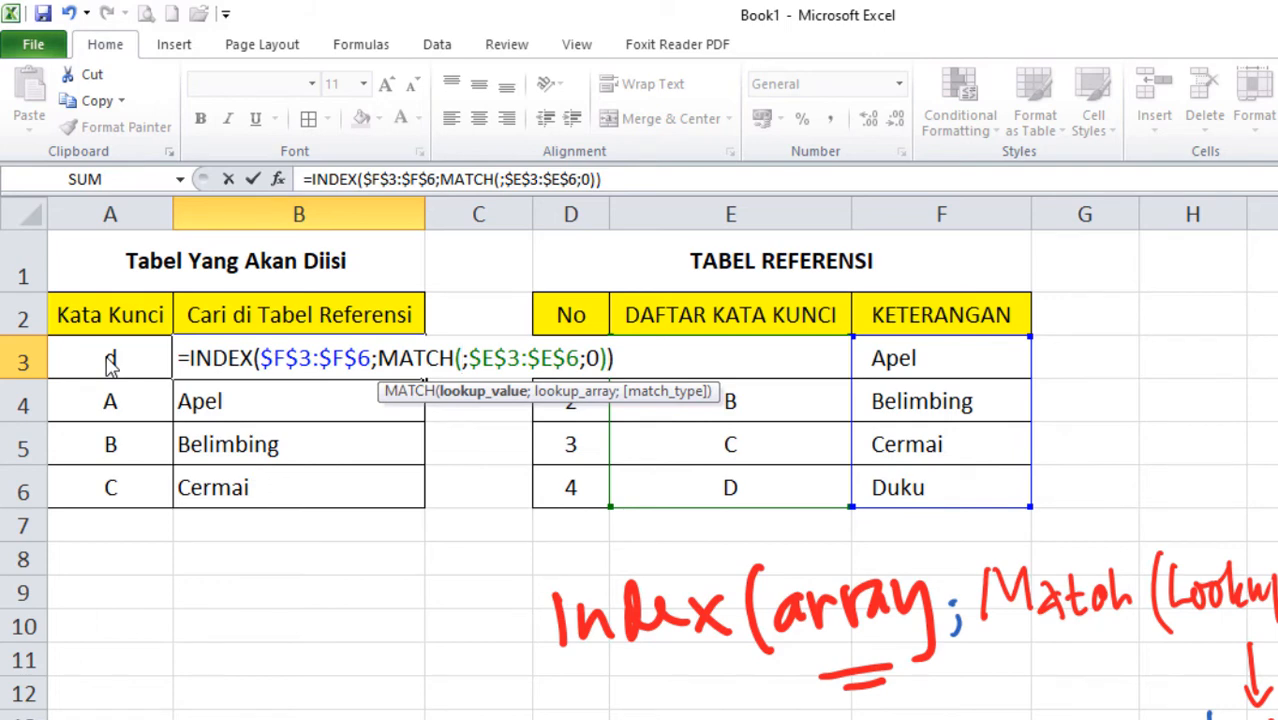
click(110, 363)
drag(108, 465, 103, 494)
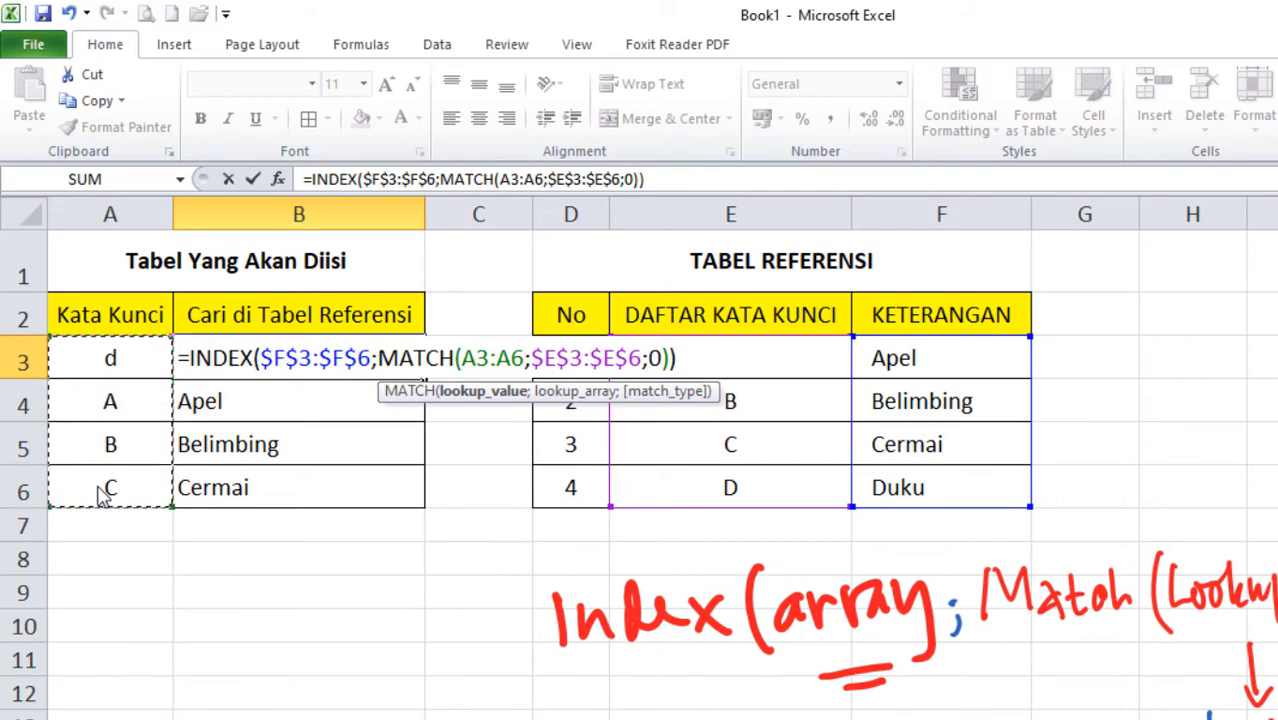
key(F4)
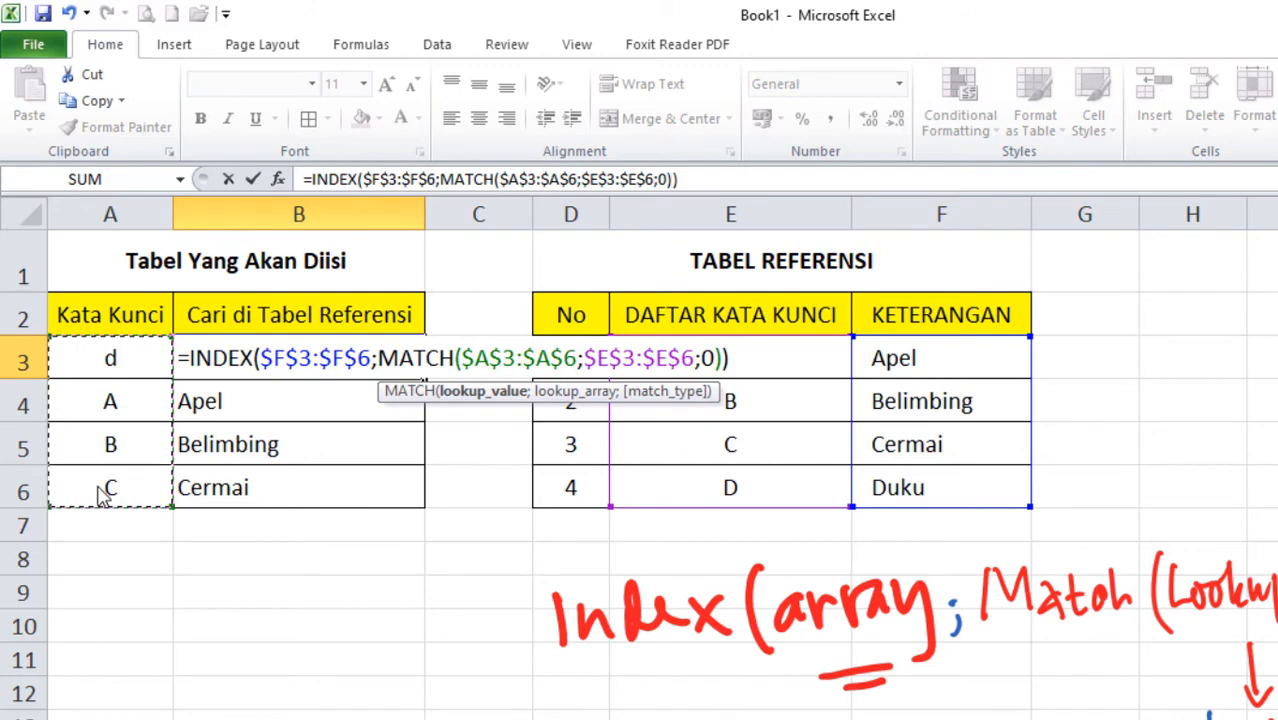
key(Return)
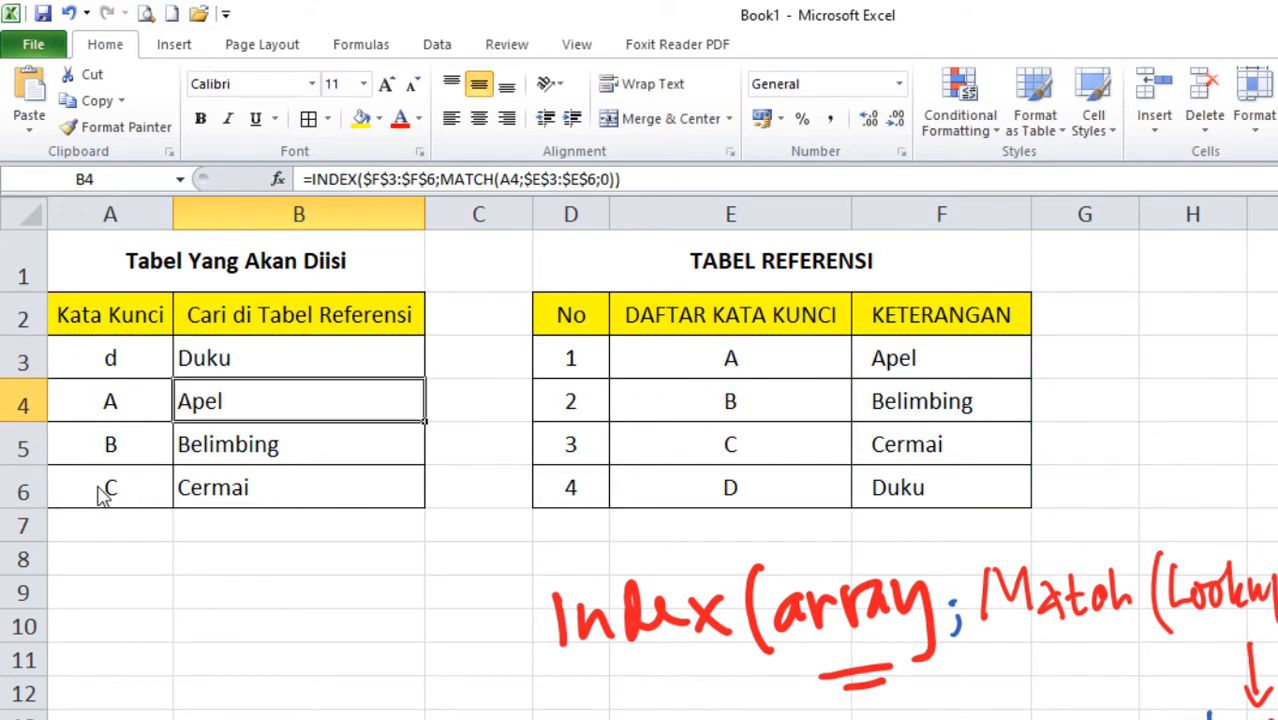
click(348, 360)
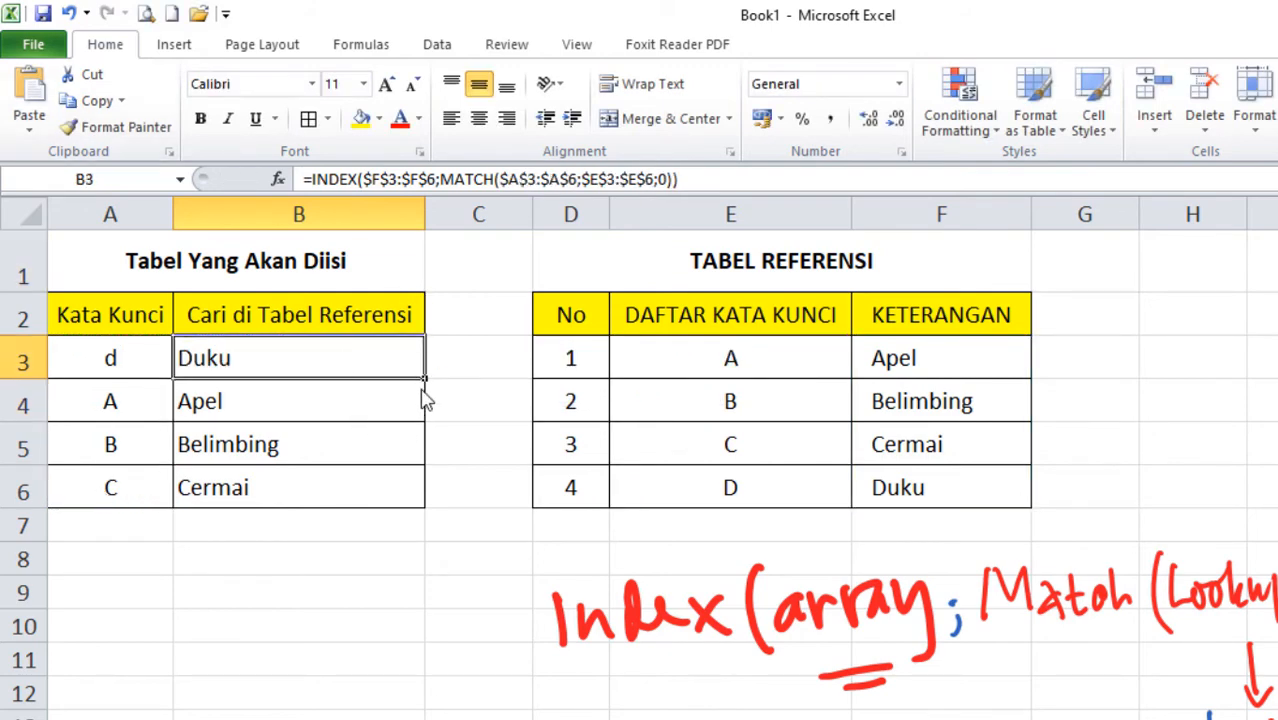
drag(426, 387, 426, 503)
Step: Examine the lookup value range in the B4 formula and compare the formulas throughout B3:B6
click(331, 403)
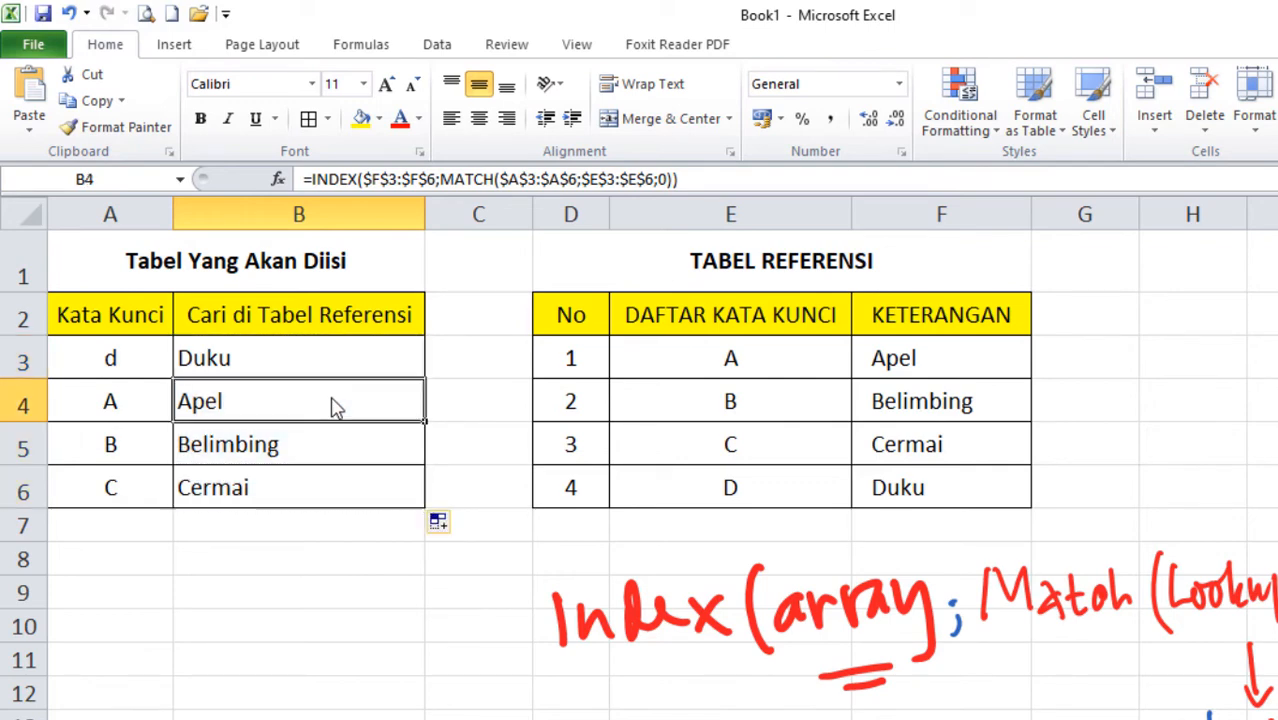
double_click(331, 403)
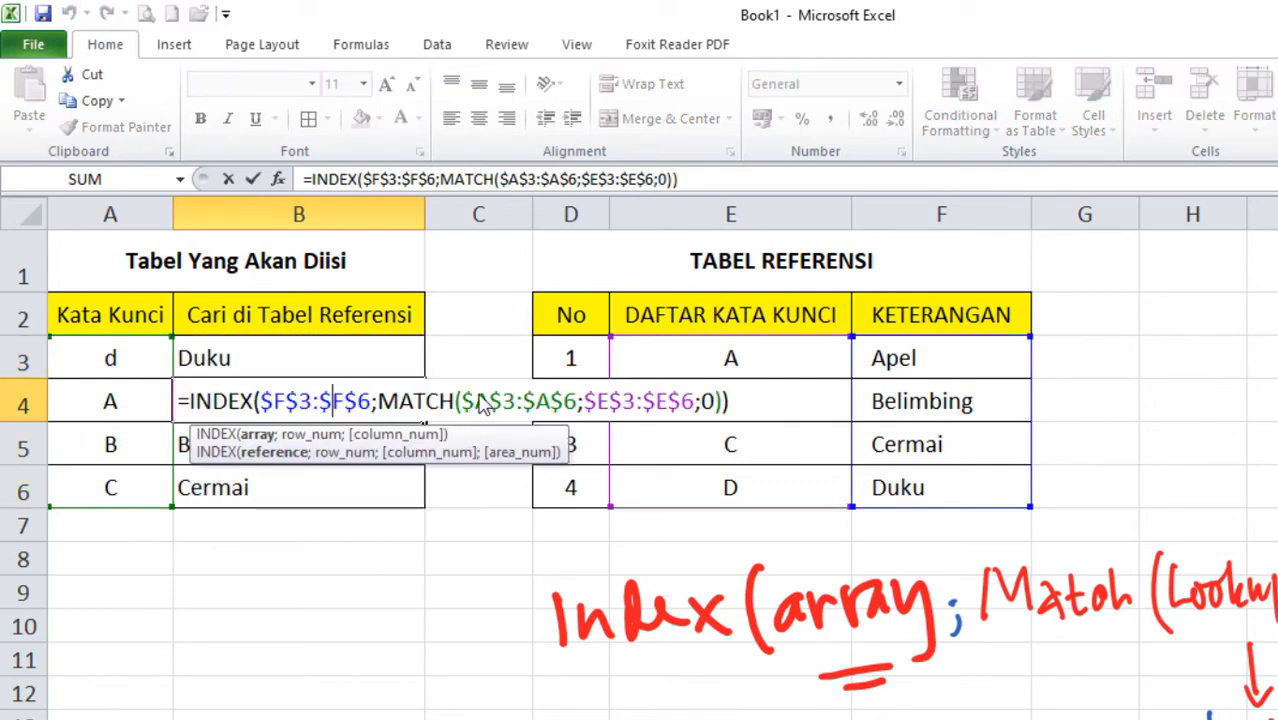
drag(462, 401, 575, 405)
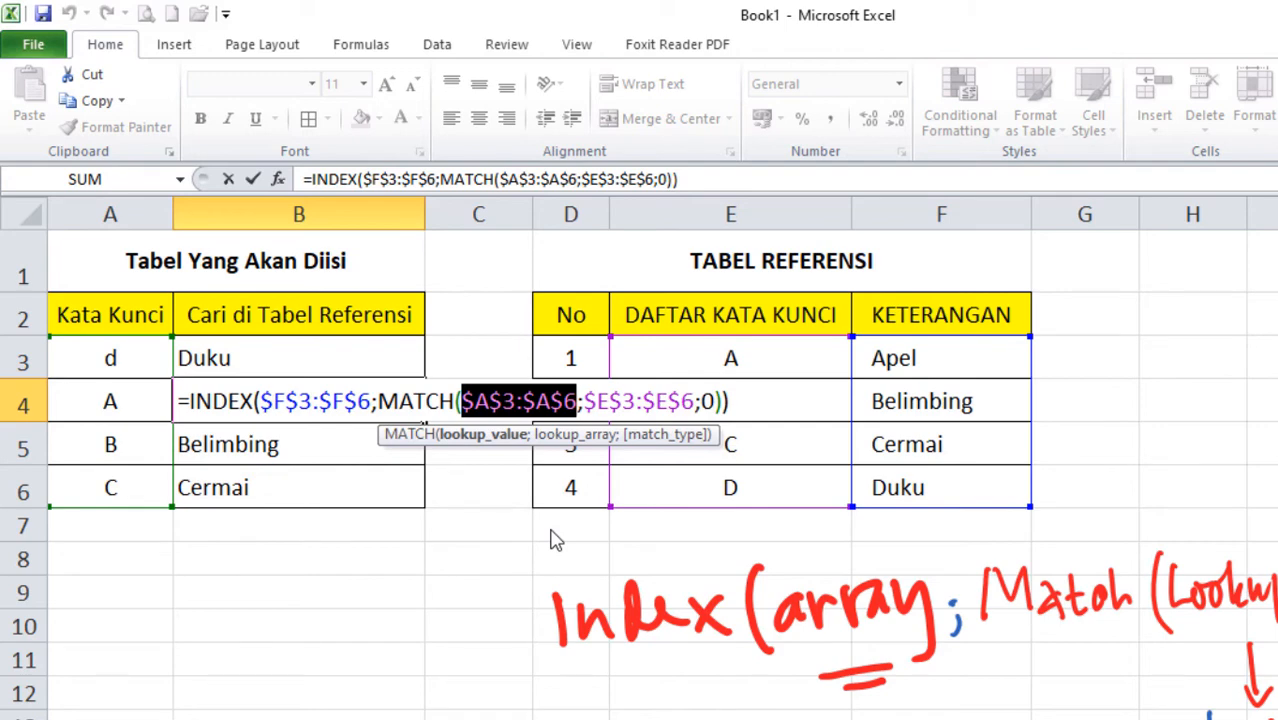
key(Escape)
click(268, 370)
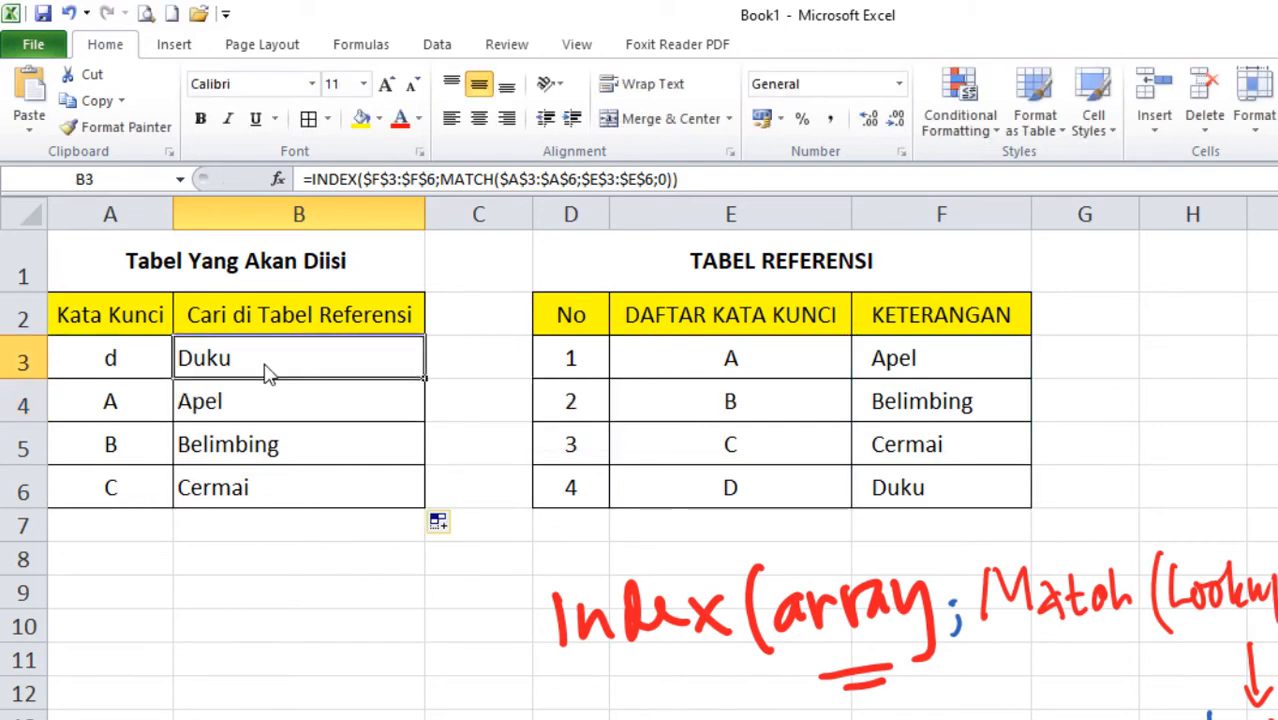
click(245, 413)
click(239, 448)
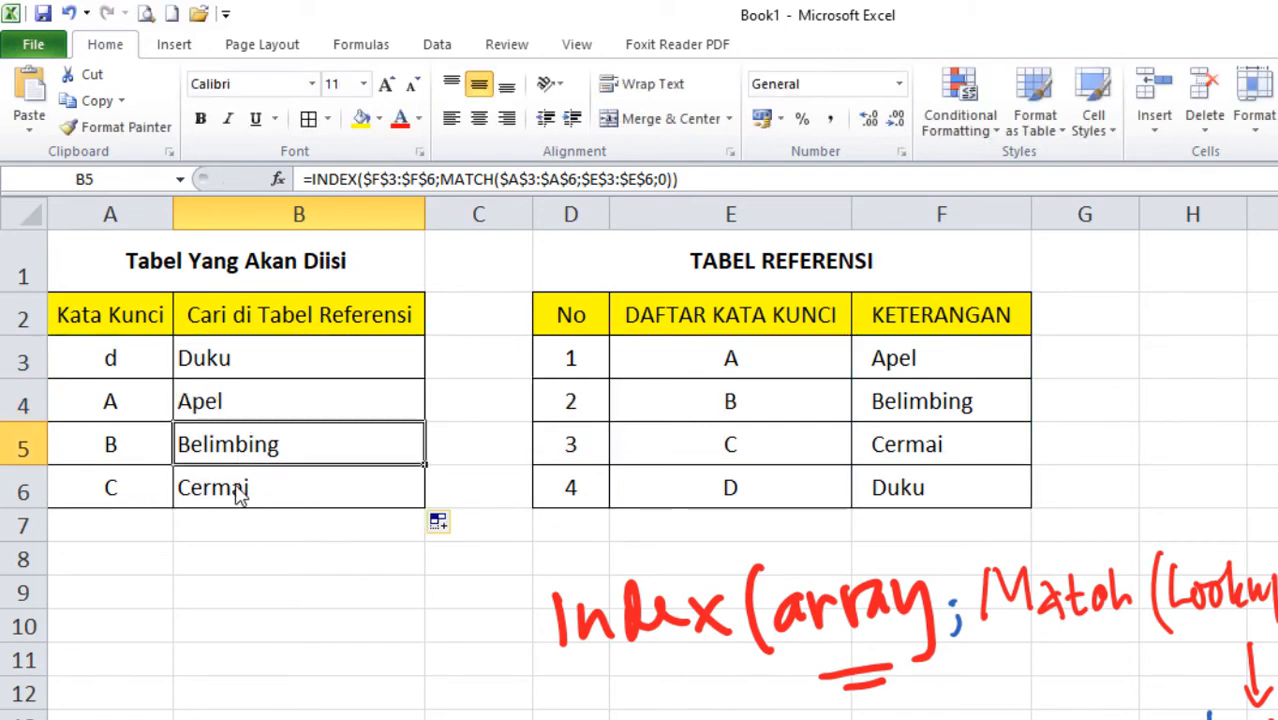
click(239, 497)
click(245, 372)
key(ctrl+Down)
click(255, 370)
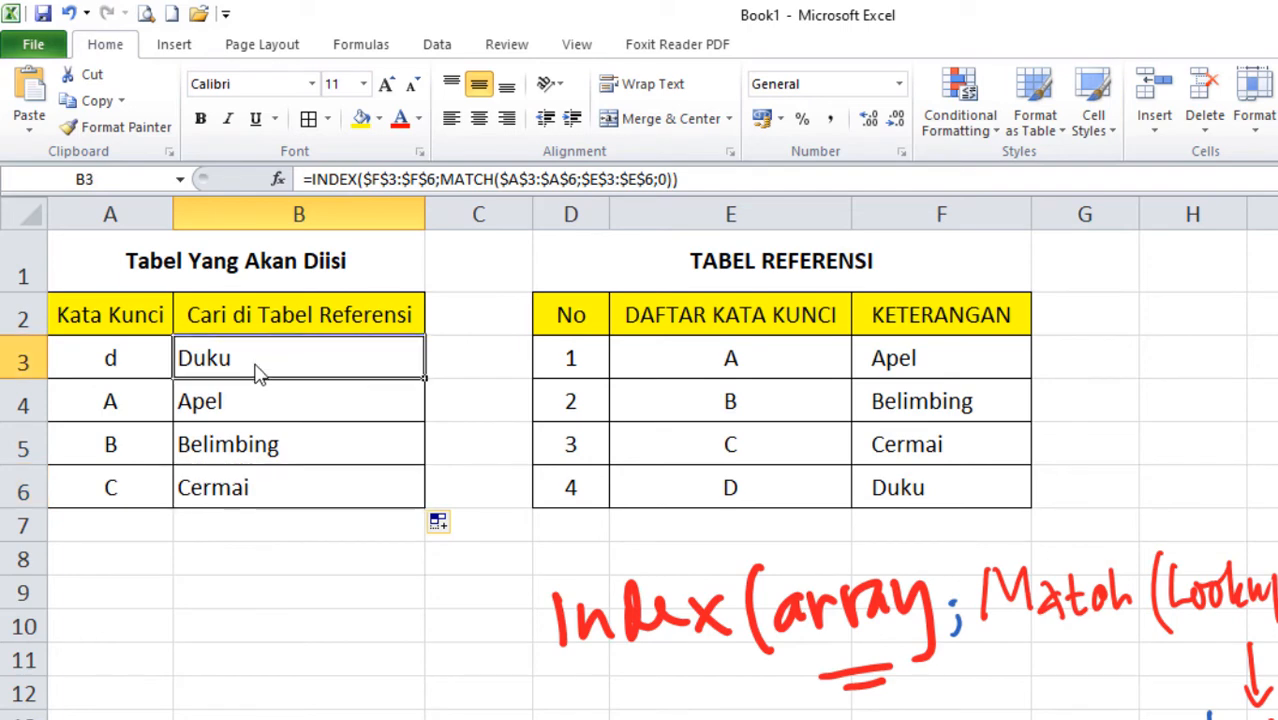
Step: Review the lookup value and lookup array ranges in the MATCH part of the B3 formula
double_click(255, 370)
drag(463, 360, 575, 366)
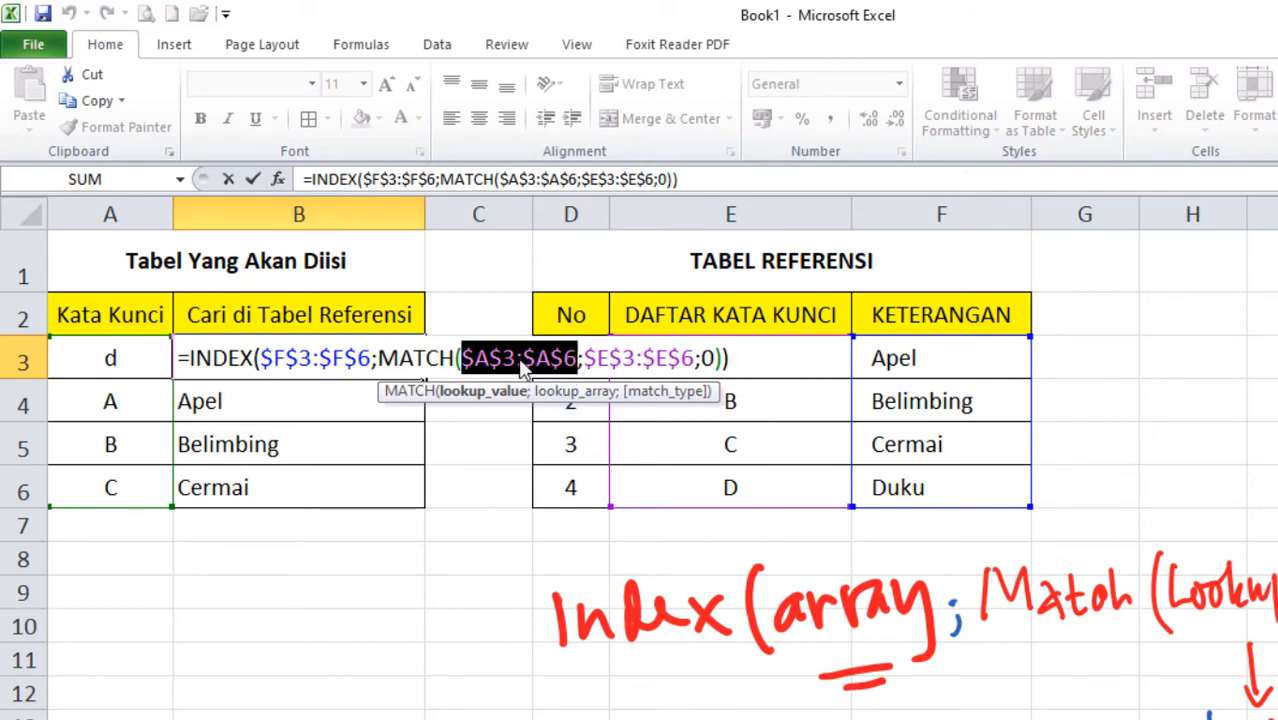
drag(586, 366, 697, 366)
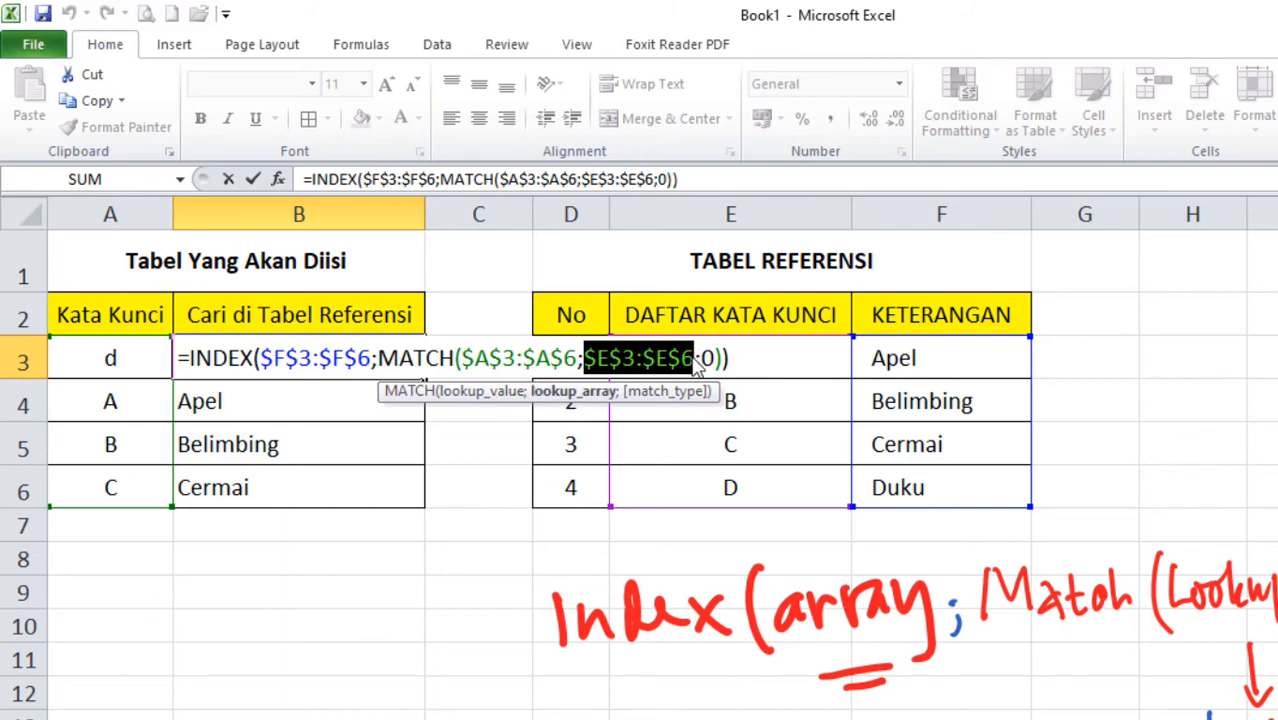
key(ctrl+Return)
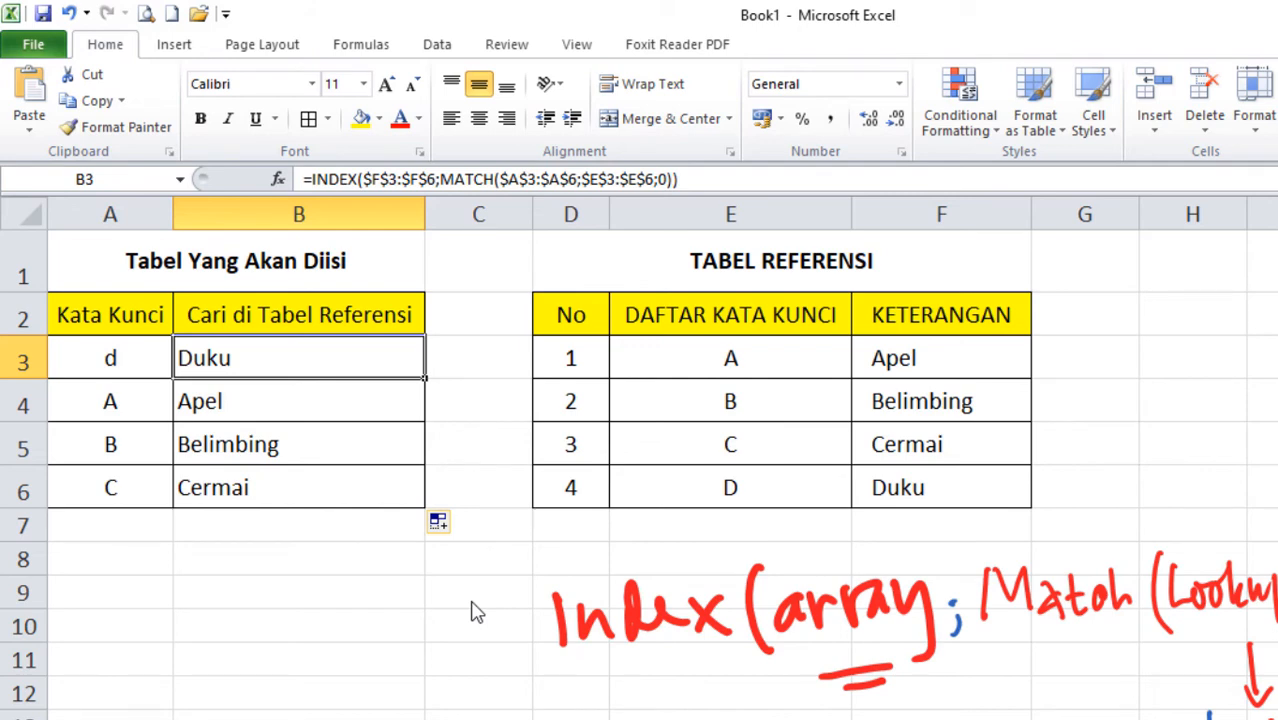
Step: Examine how far the keyword and result columns A and B and the reference columns E and F could extend below row 6
click(255, 588)
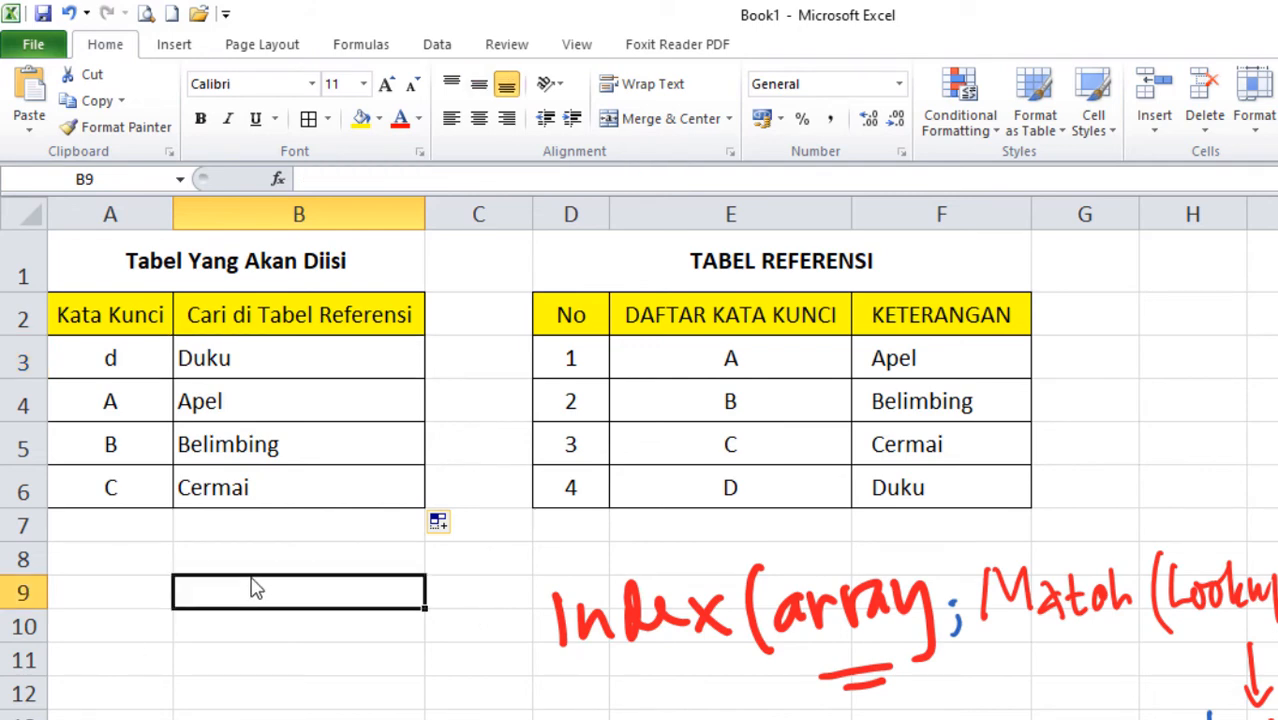
click(141, 364)
drag(141, 364, 120, 705)
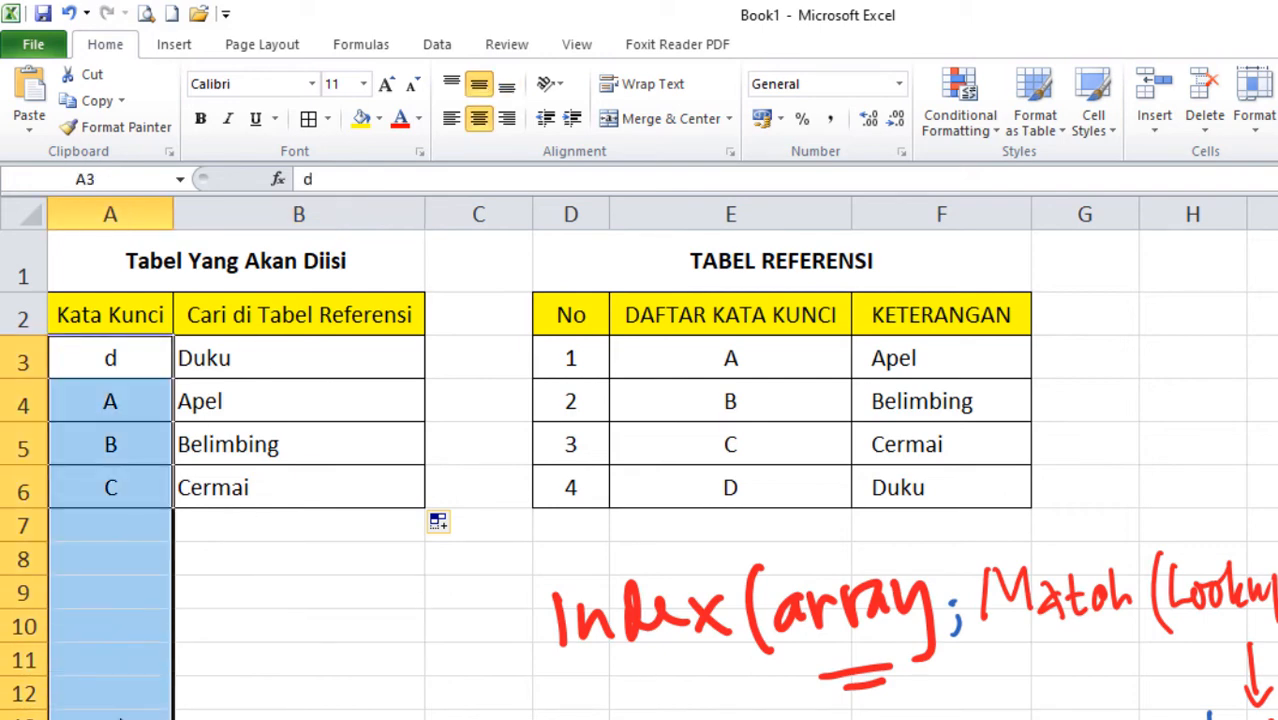
drag(312, 360, 280, 690)
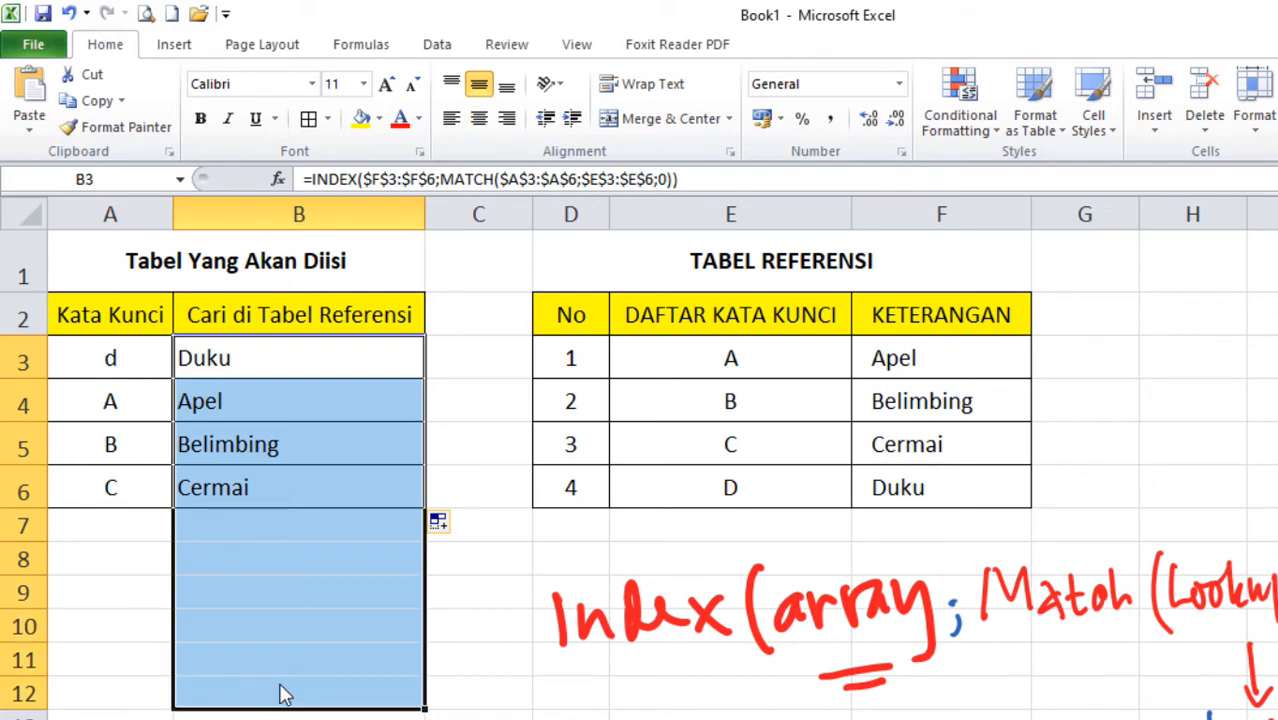
drag(135, 370, 118, 706)
drag(294, 366, 290, 668)
drag(670, 358, 670, 655)
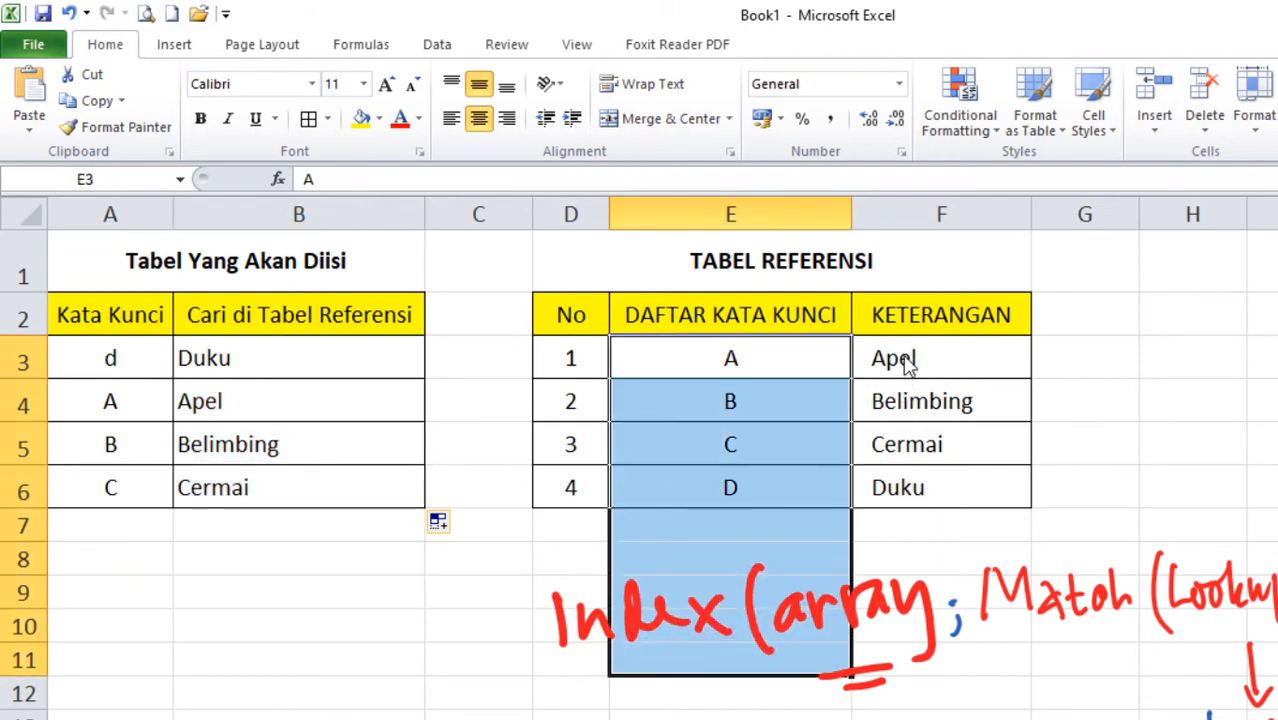
drag(907, 360, 901, 670)
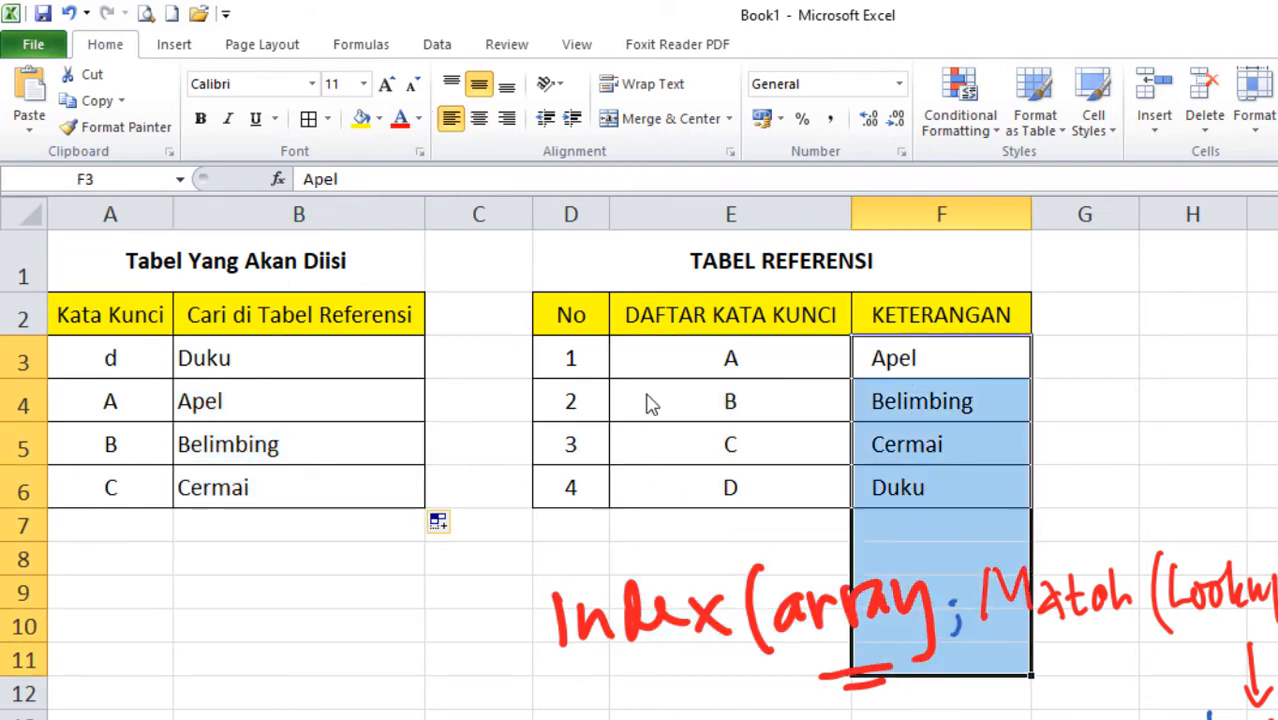
click(511, 621)
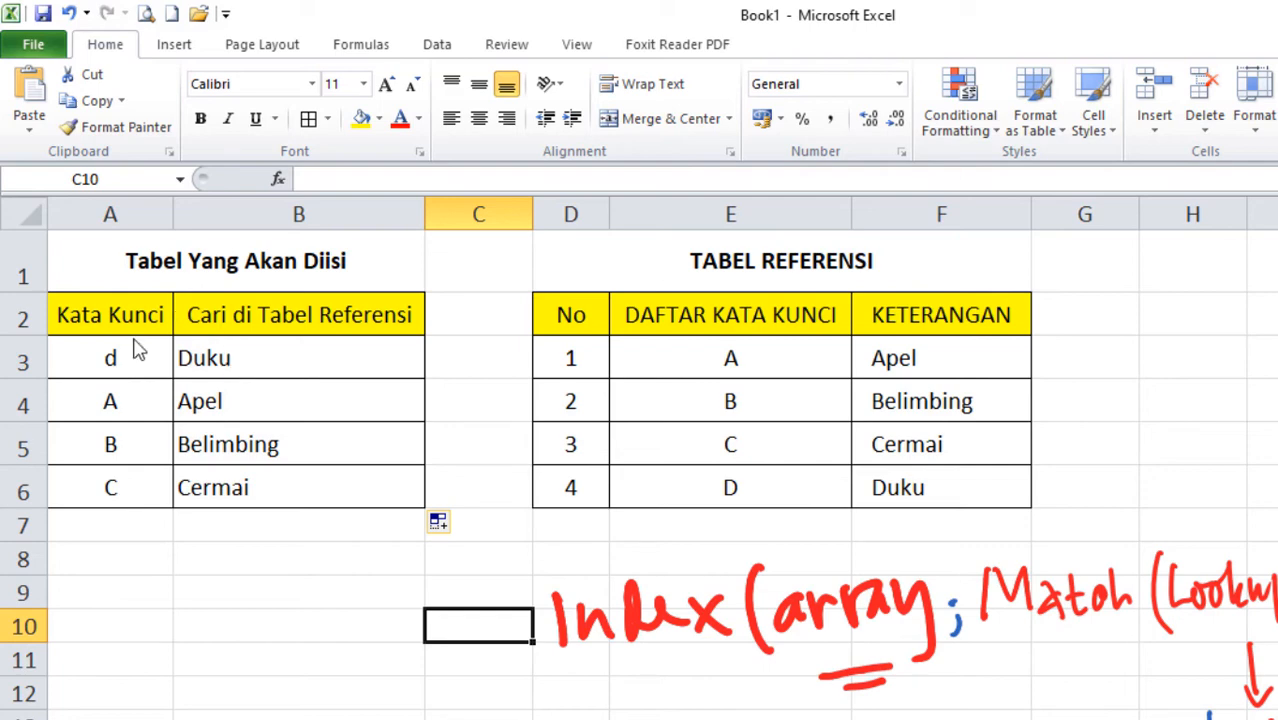
Step: Inspect the row limits of the INDEX array and the MATCH lookup value range in the B3 formula
click(245, 370)
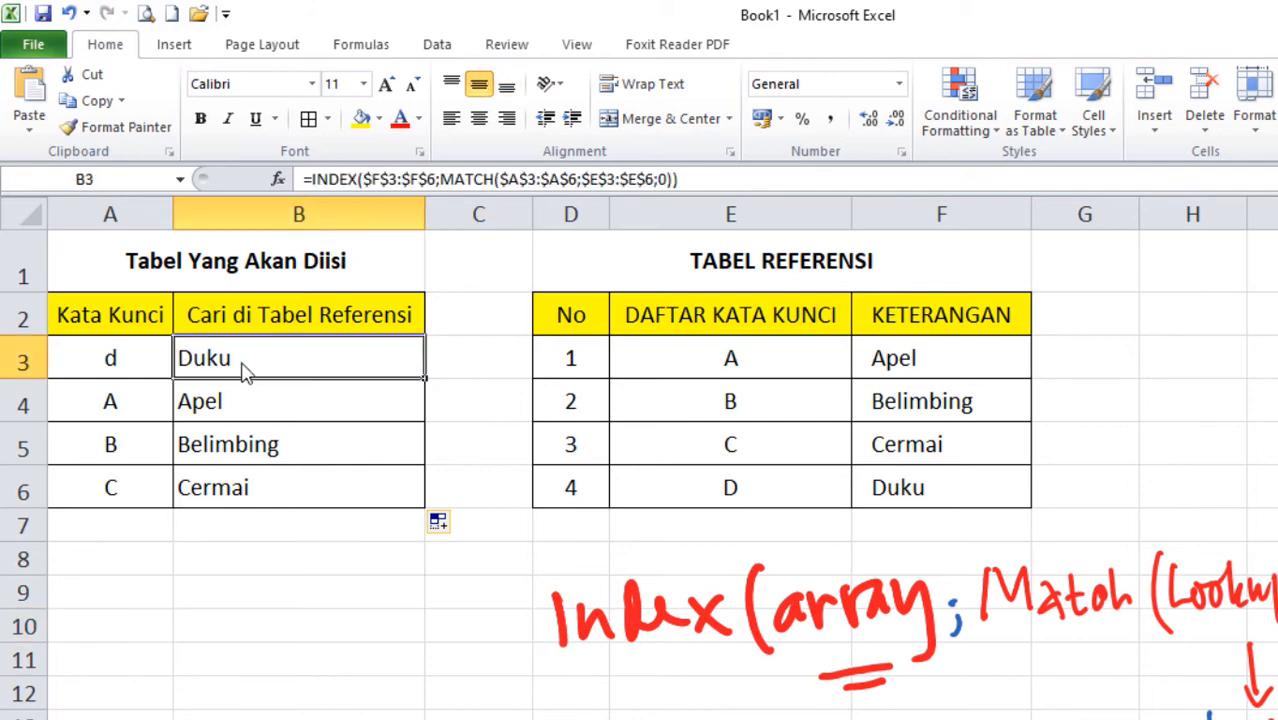
double_click(312, 362)
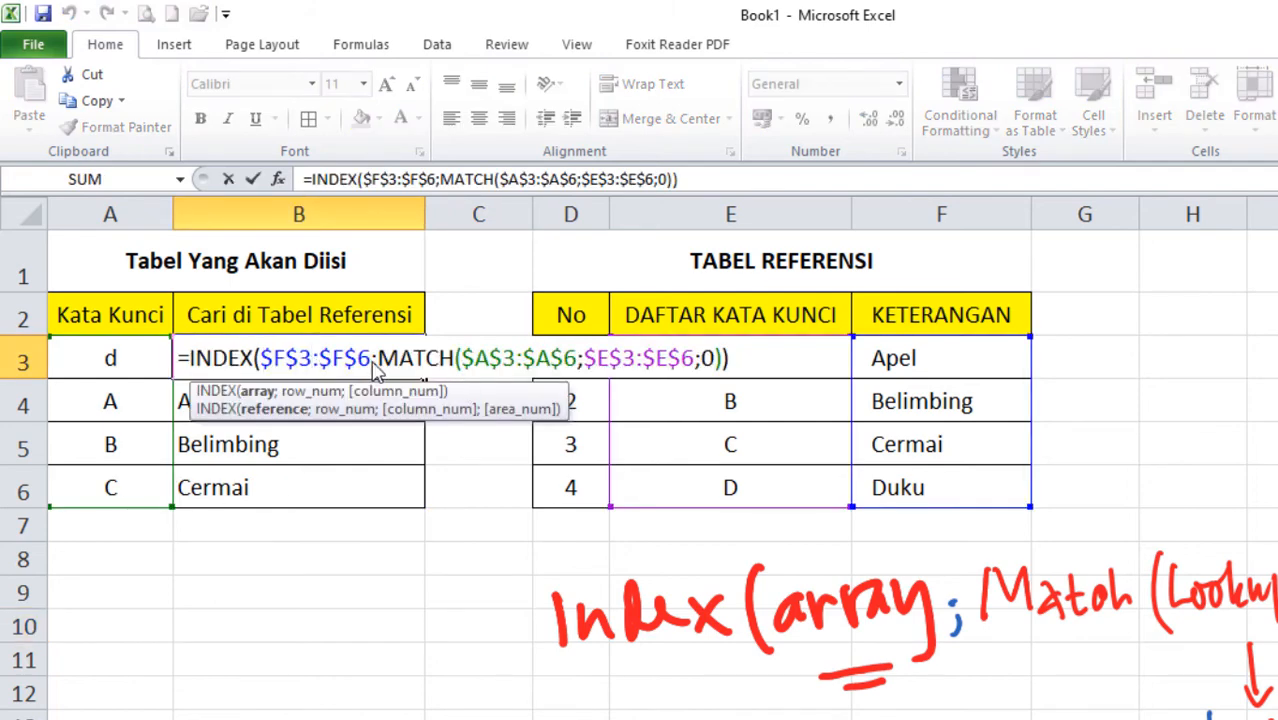
drag(312, 362, 357, 358)
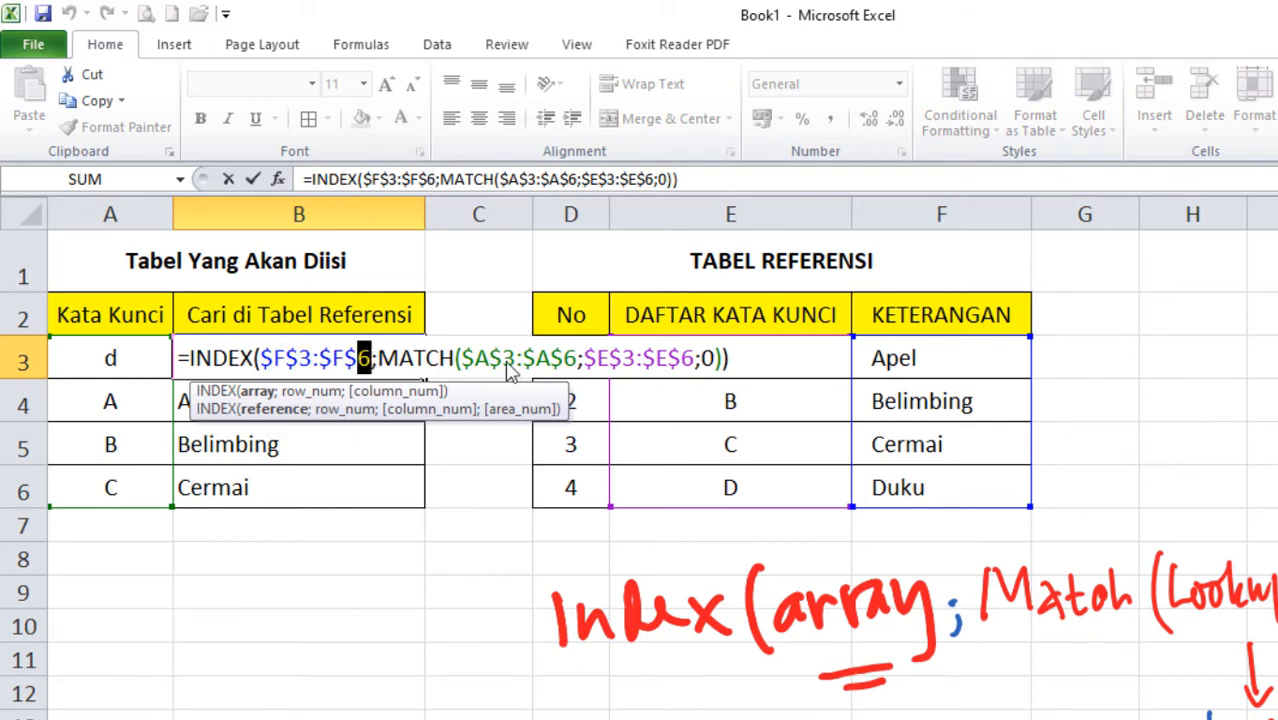
drag(514, 358, 502, 358)
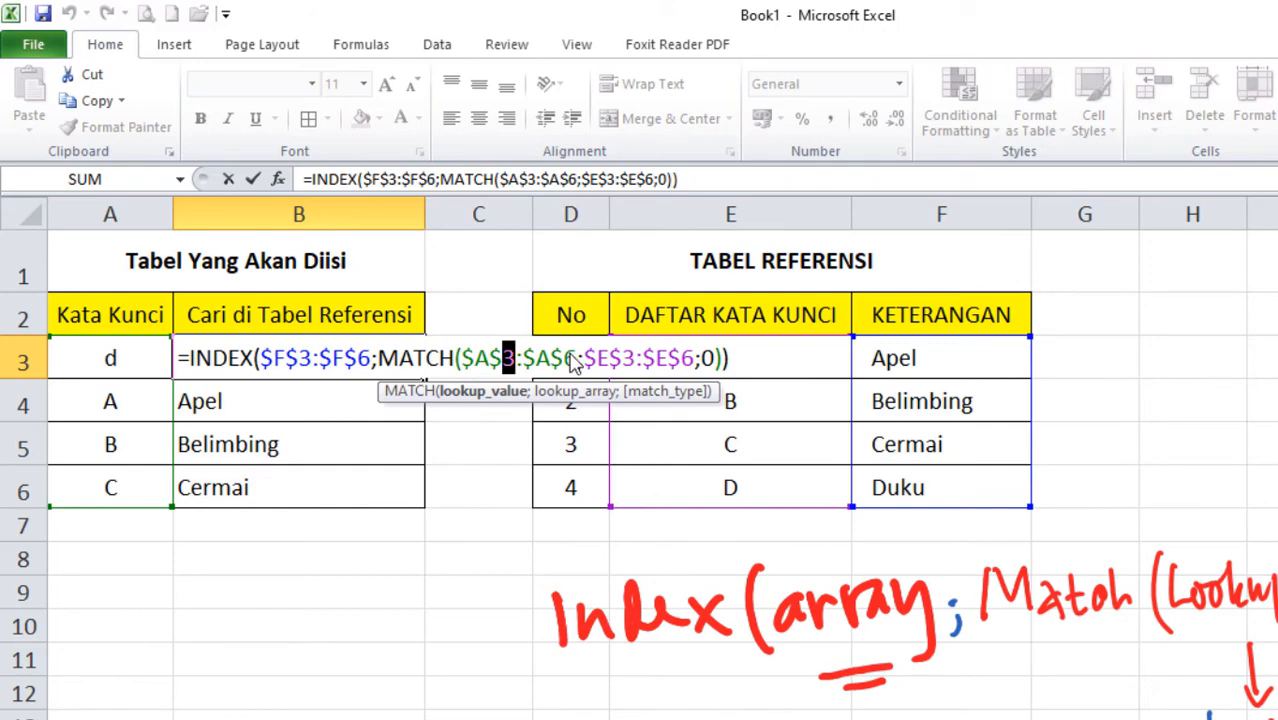
key(Escape)
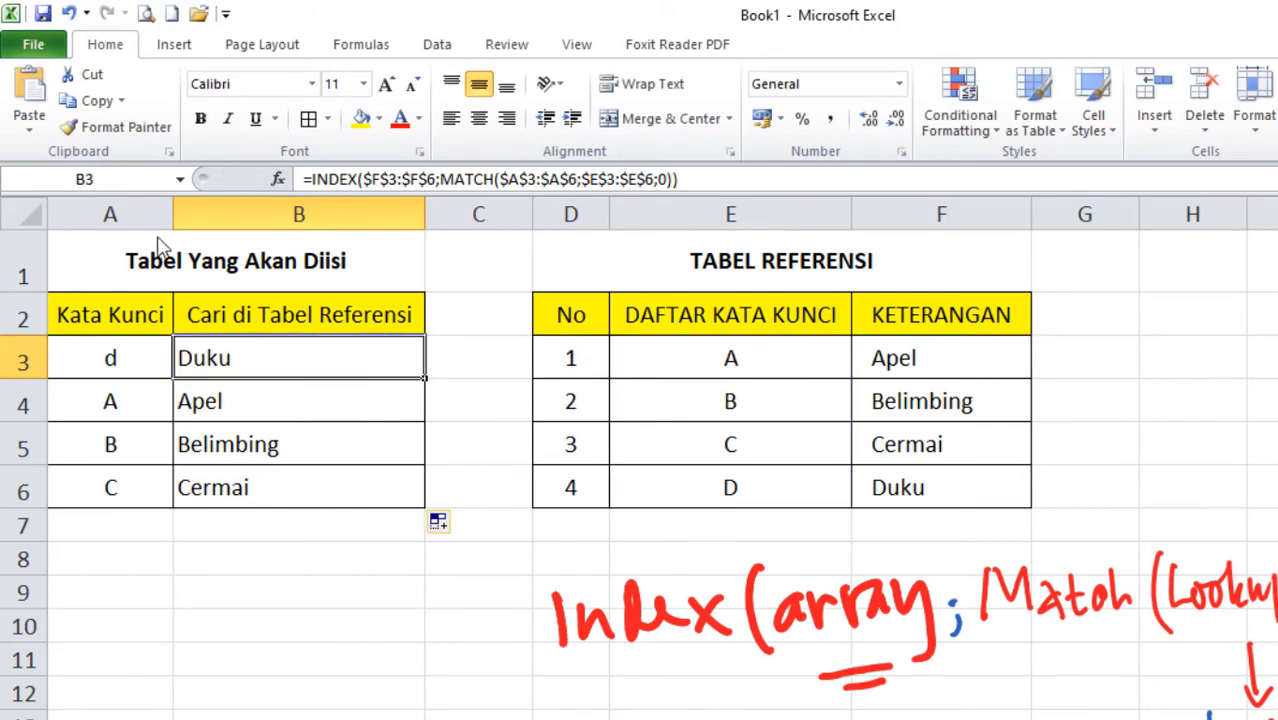
Step: Check whether columns A through F can each be selected as whole columns despite the merged titles in row 1
click(134, 215)
click(256, 213)
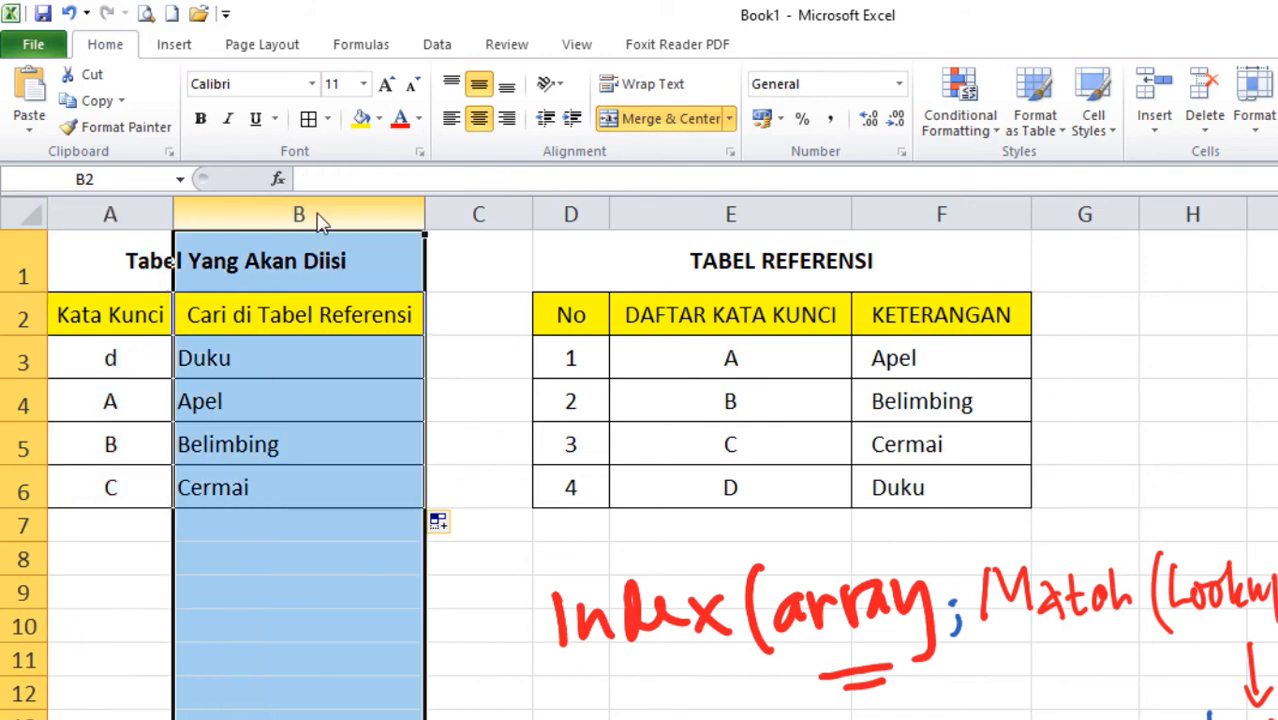
click(489, 214)
click(579, 214)
click(690, 215)
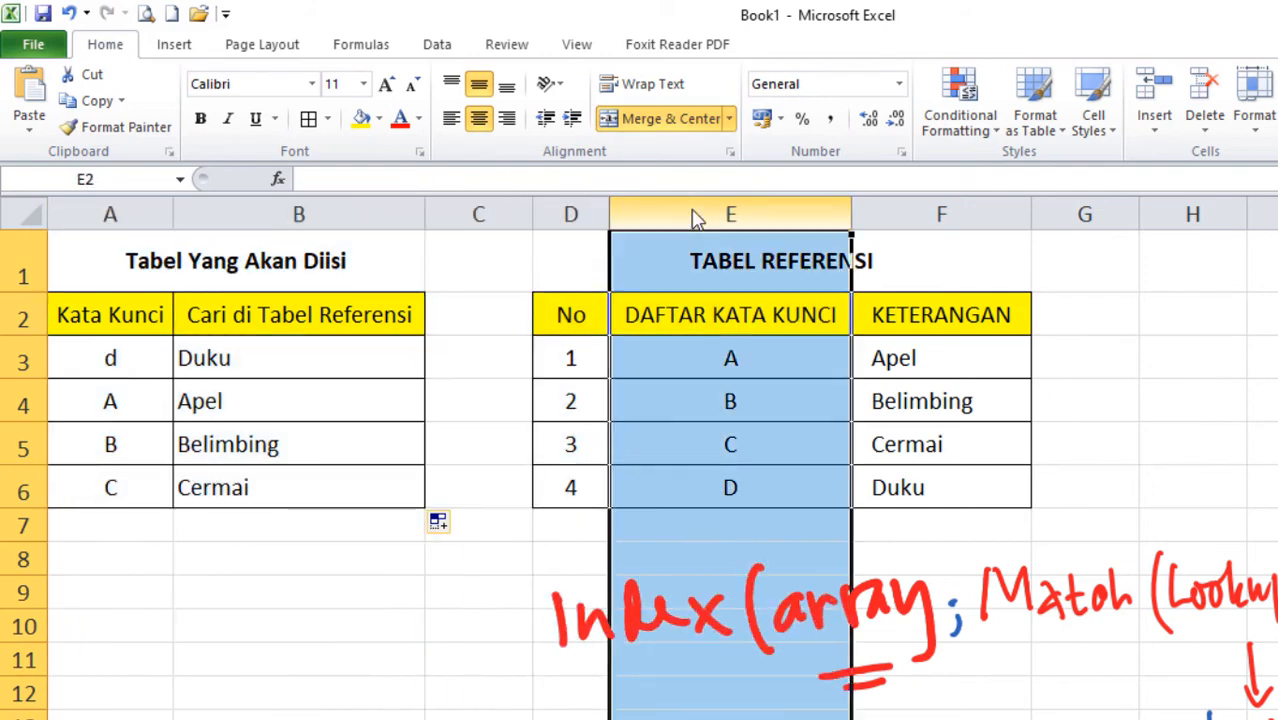
click(913, 214)
click(478, 716)
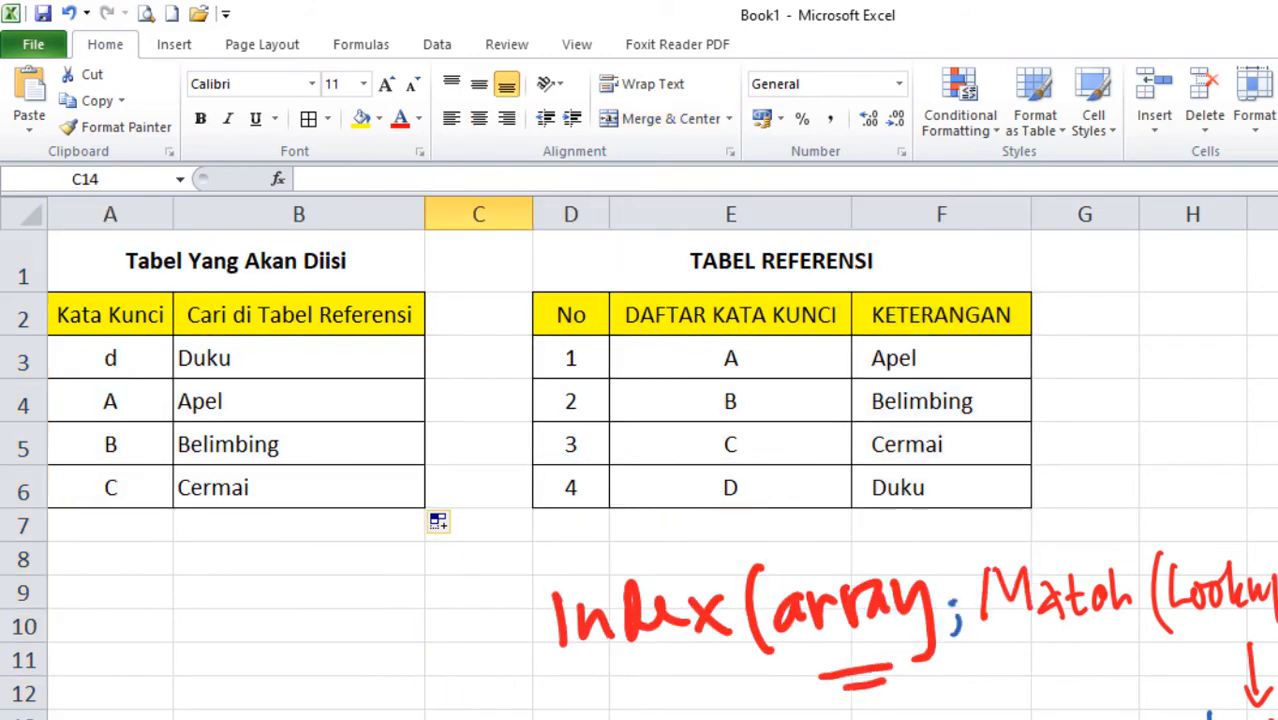
Step: Unmerge the title "Tabel Yang Akan Diisi" across A1:B1 and left-align it
click(108, 262)
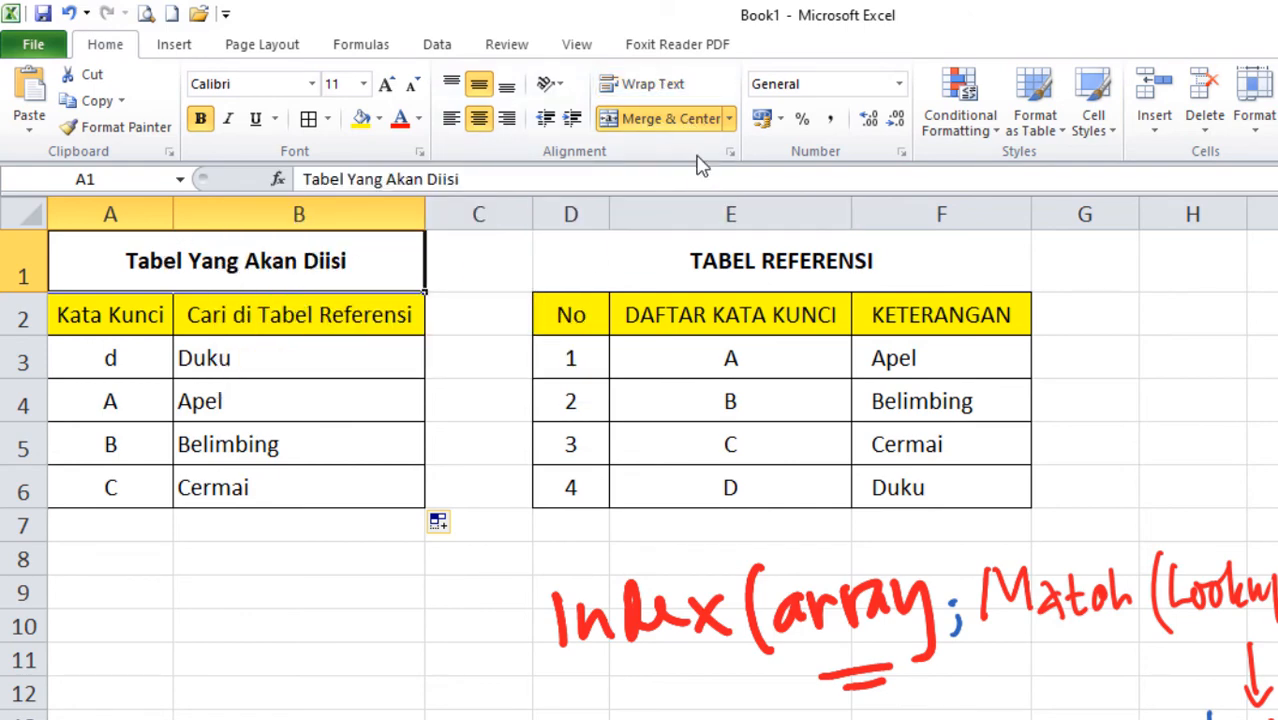
click(730, 120)
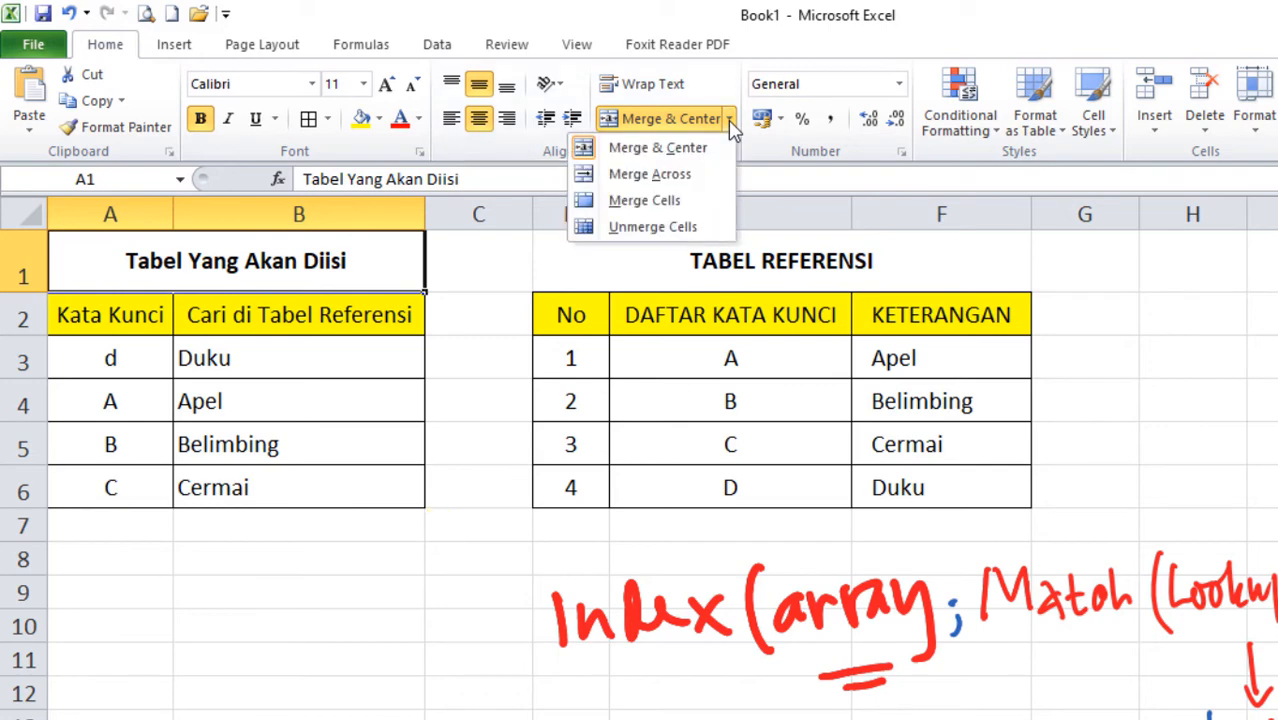
click(645, 228)
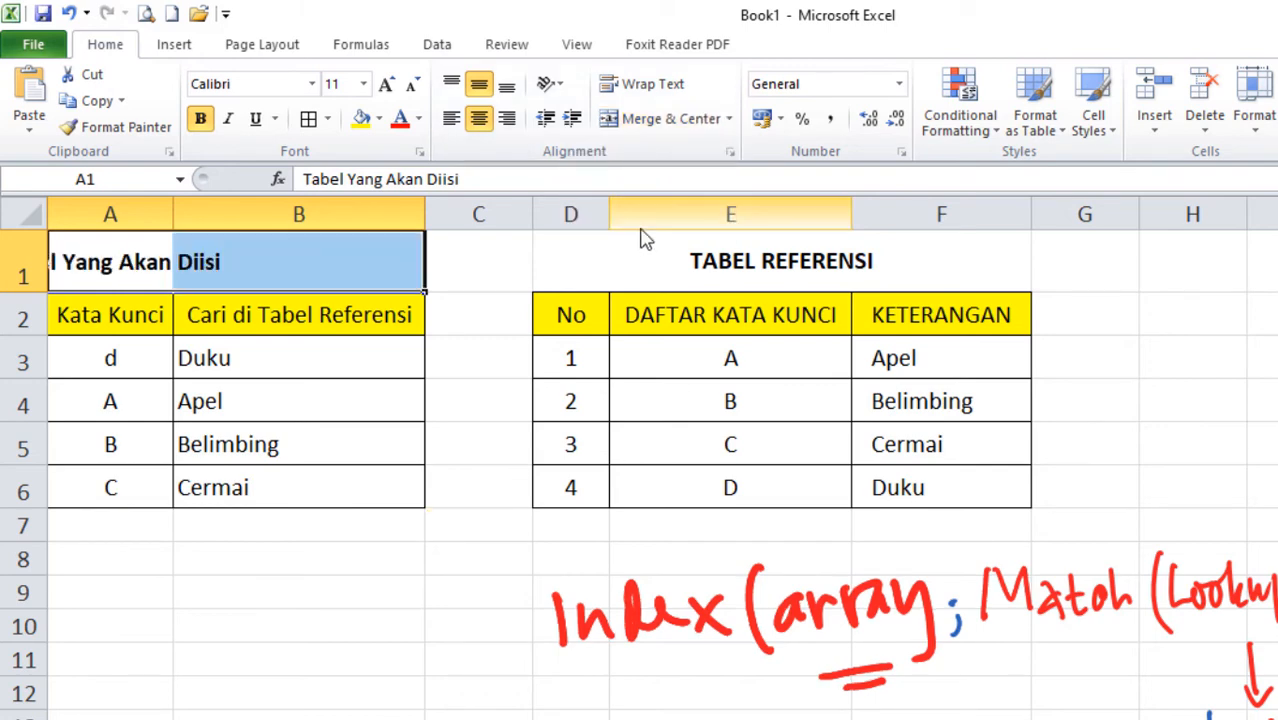
click(452, 120)
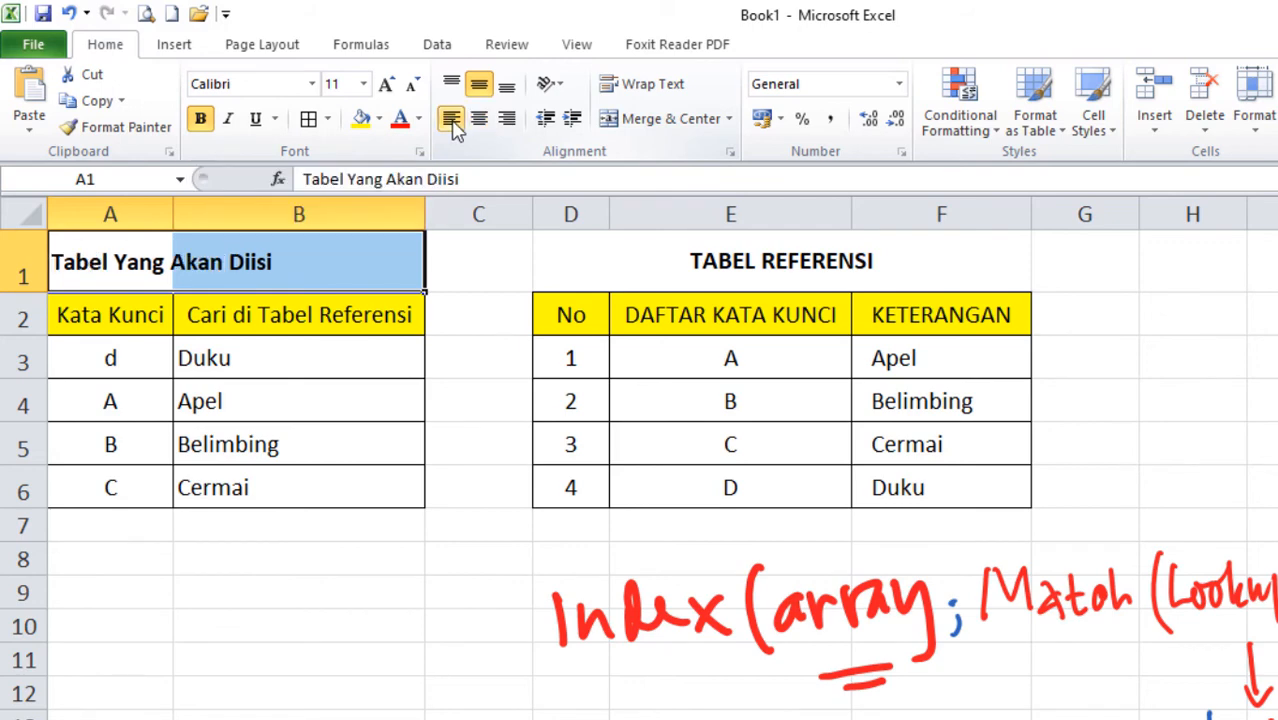
click(374, 444)
Step: Unmerge the title "TABEL REFERENSI" across D1:F1 and left-align it
click(590, 285)
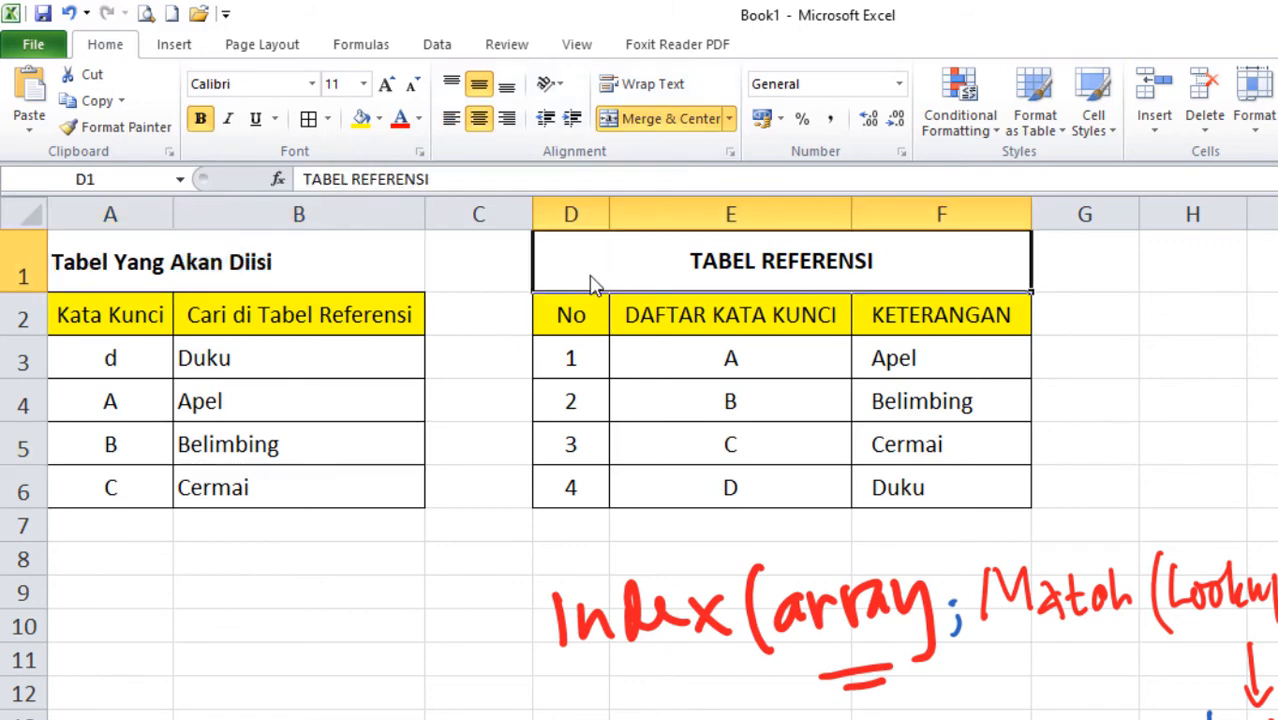
click(730, 119)
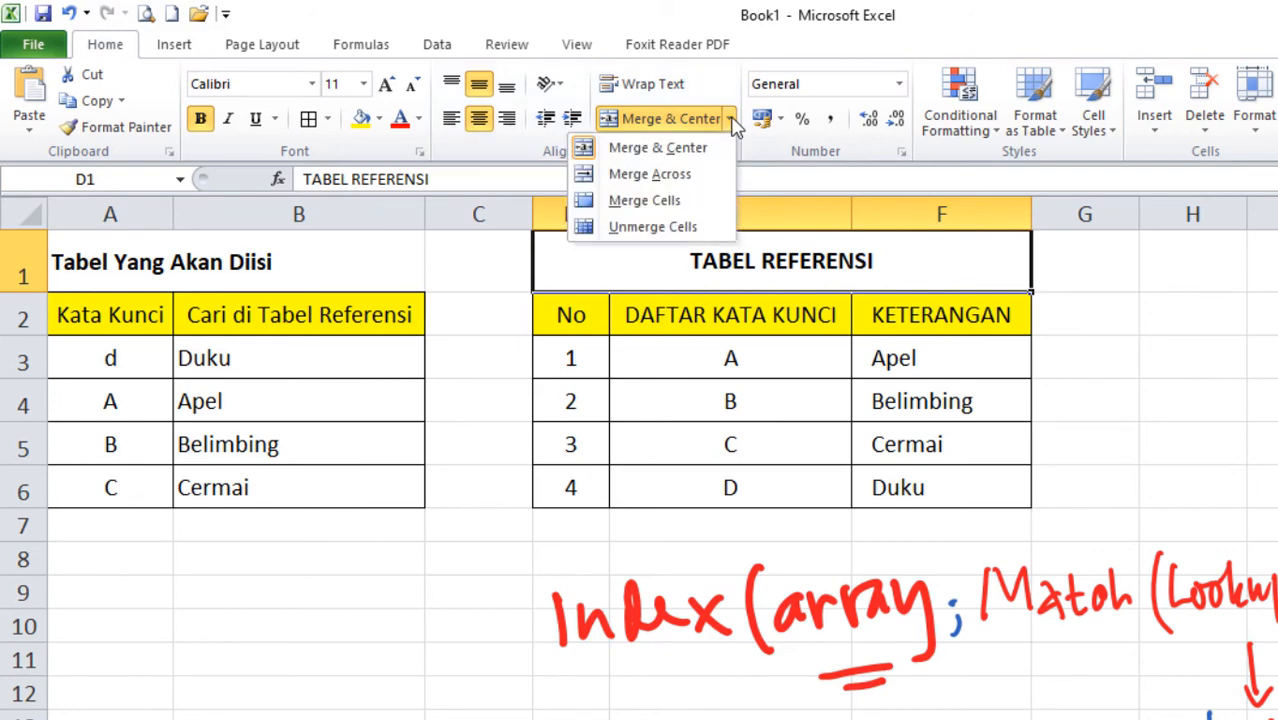
click(650, 228)
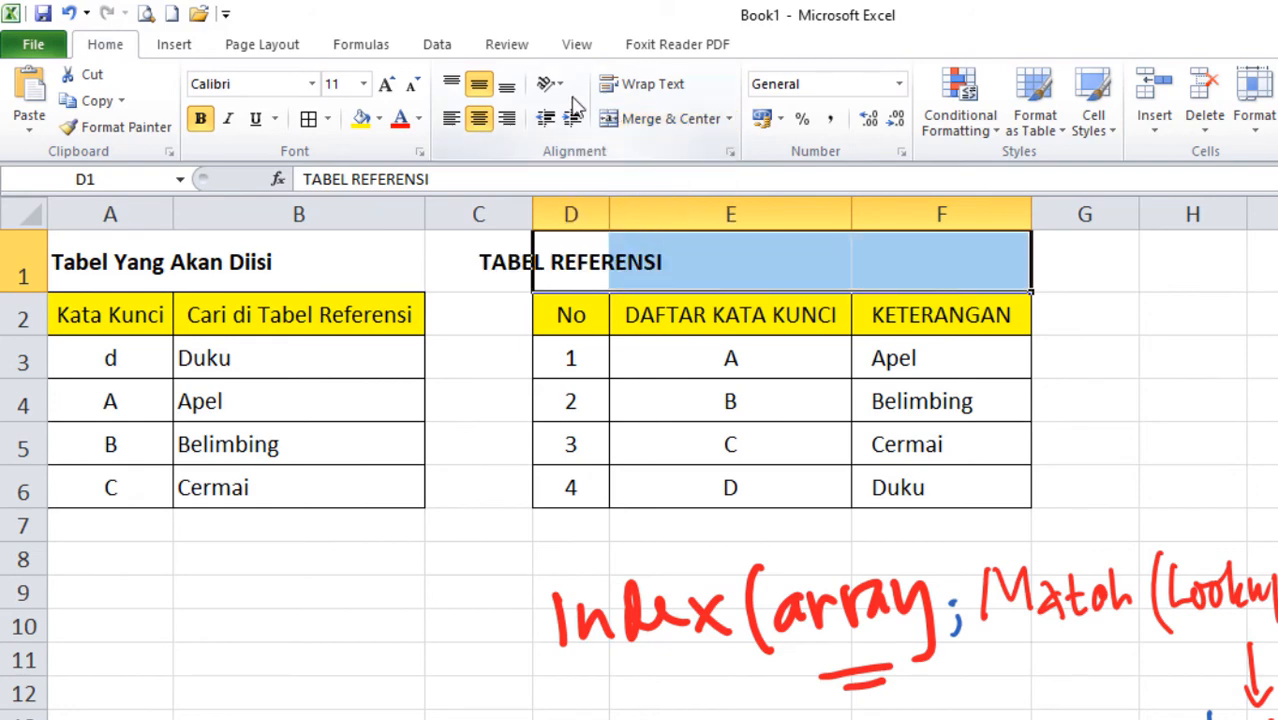
click(451, 118)
click(337, 658)
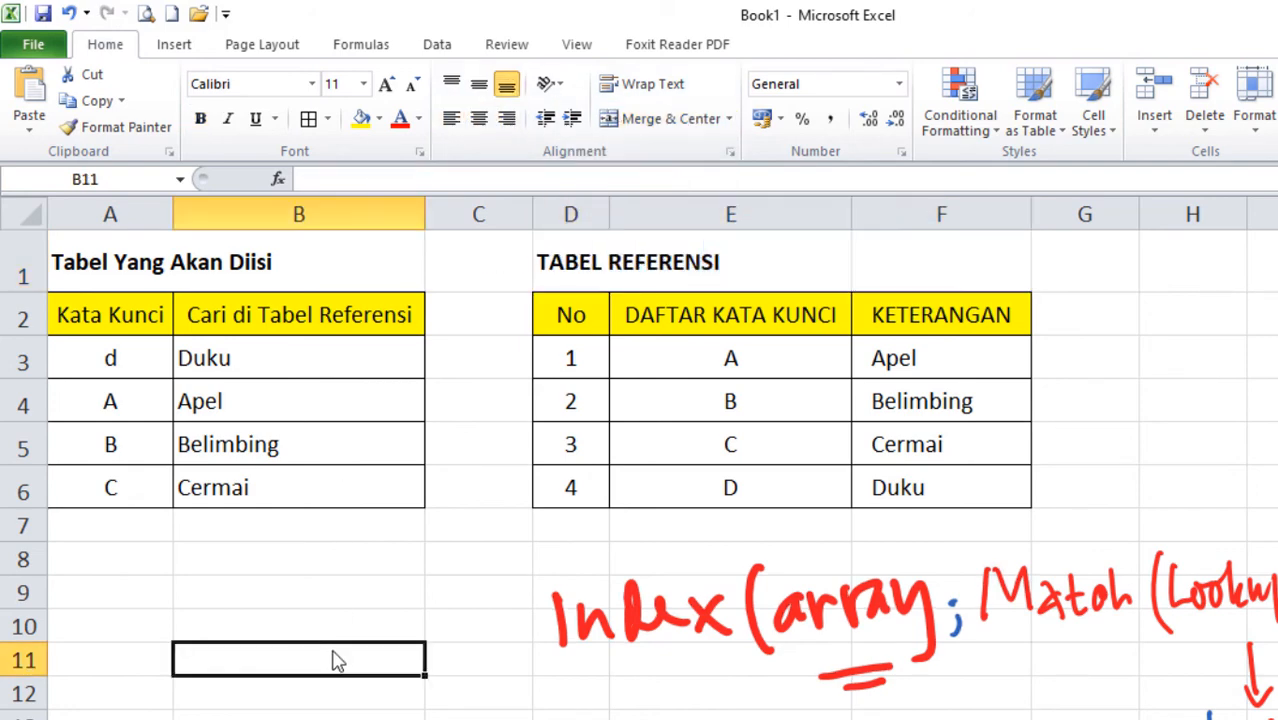
Step: Clear the keywords and result formulas from A4:B6
drag(314, 400, 288, 508)
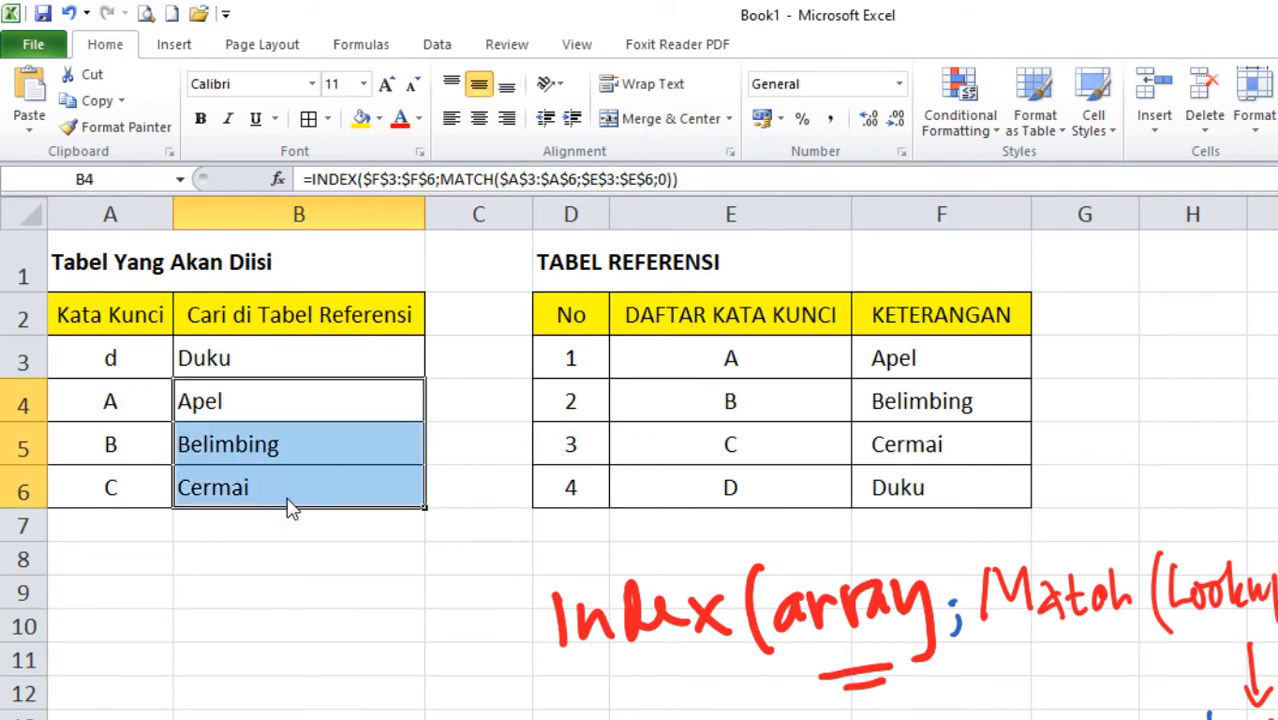
drag(97, 400, 245, 500)
key(Delete)
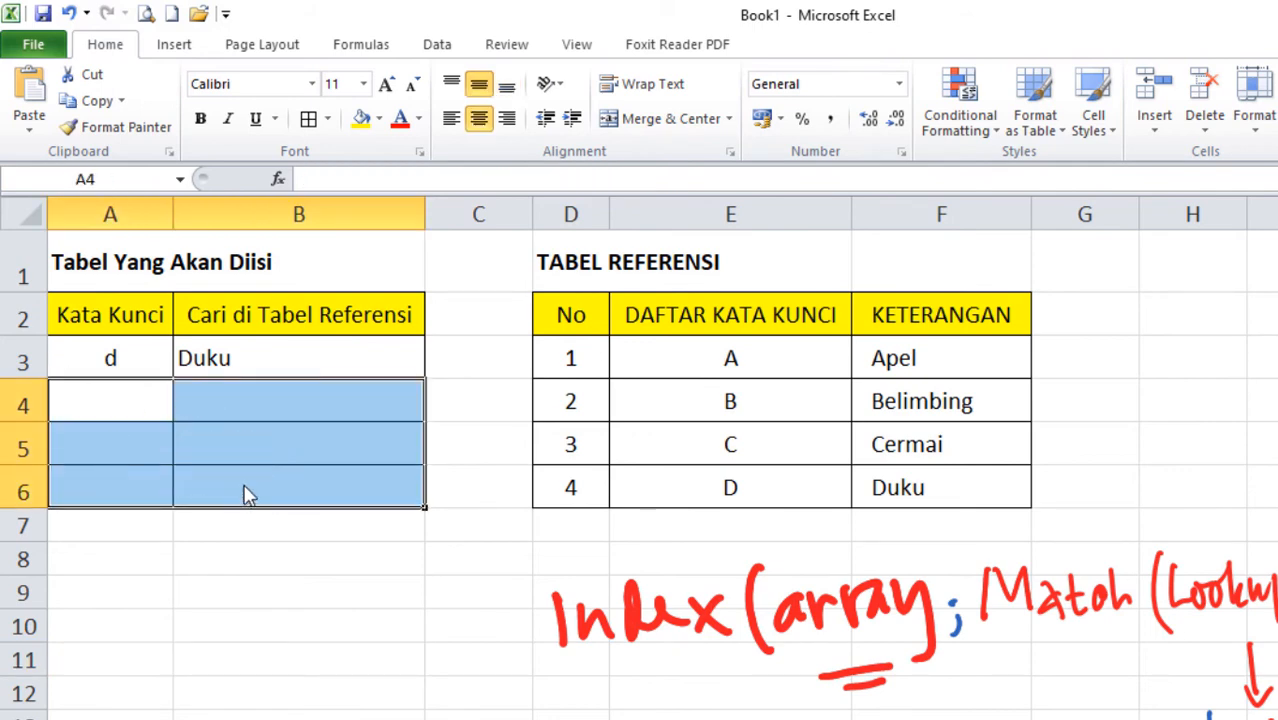
Step: Remove all arguments of the INDEX formula in B3 and set its array to the absolute whole column $F:$F
click(325, 372)
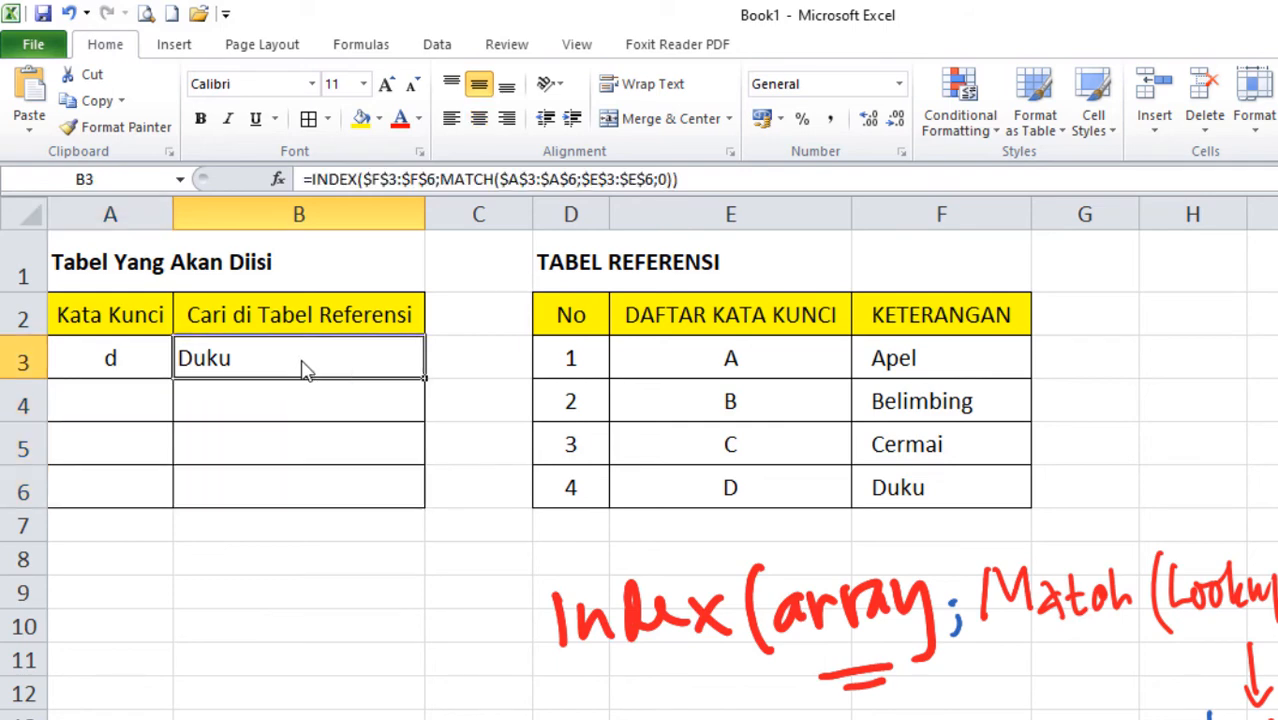
double_click(305, 368)
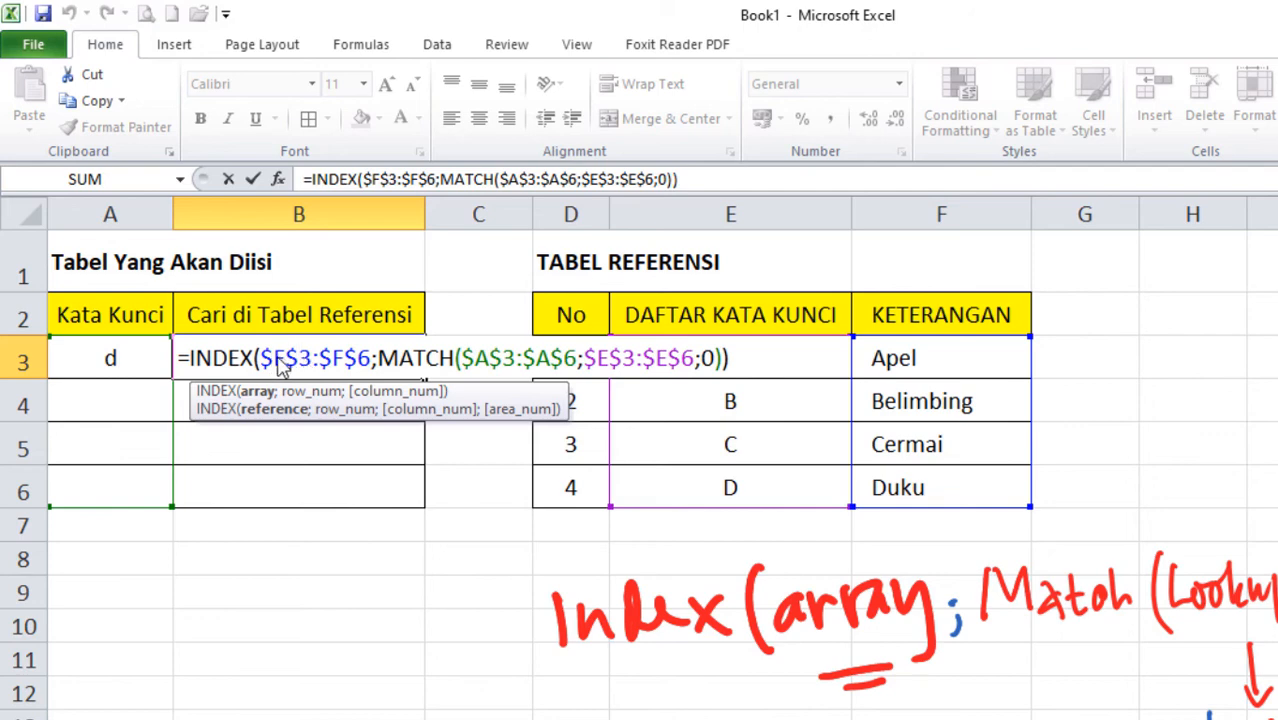
drag(261, 366, 757, 372)
key(BackSpace)
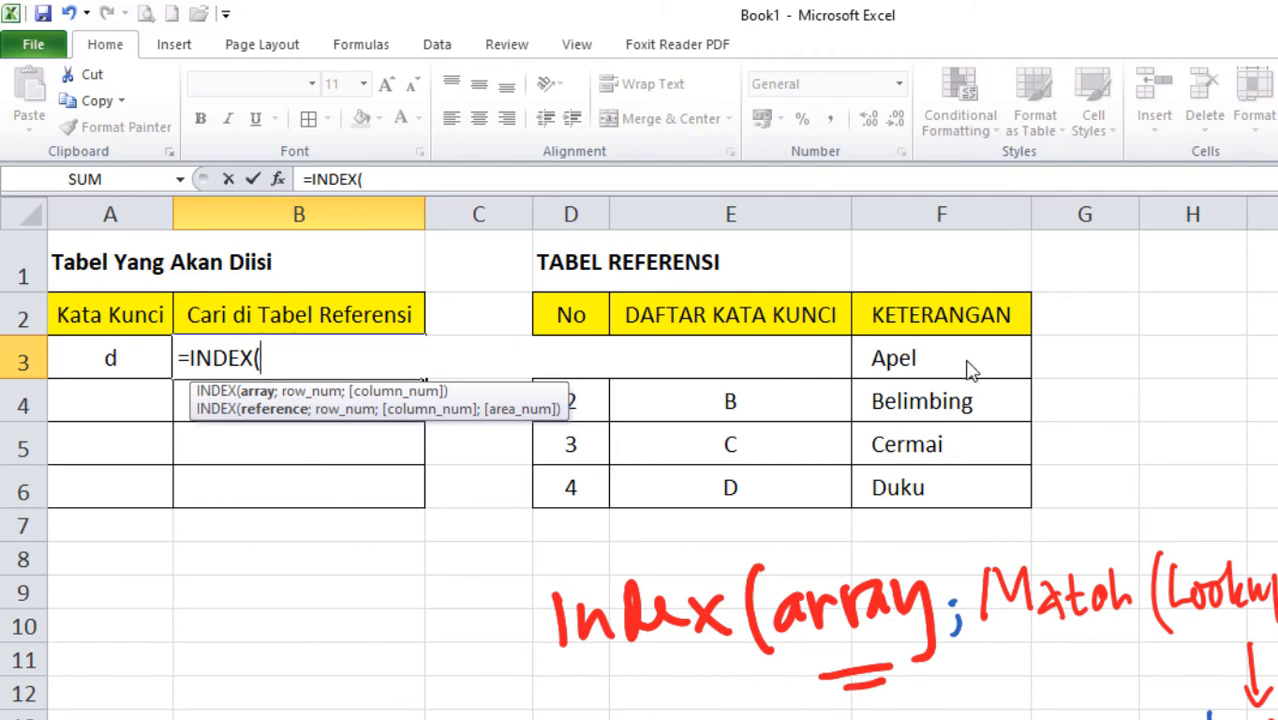
click(941, 216)
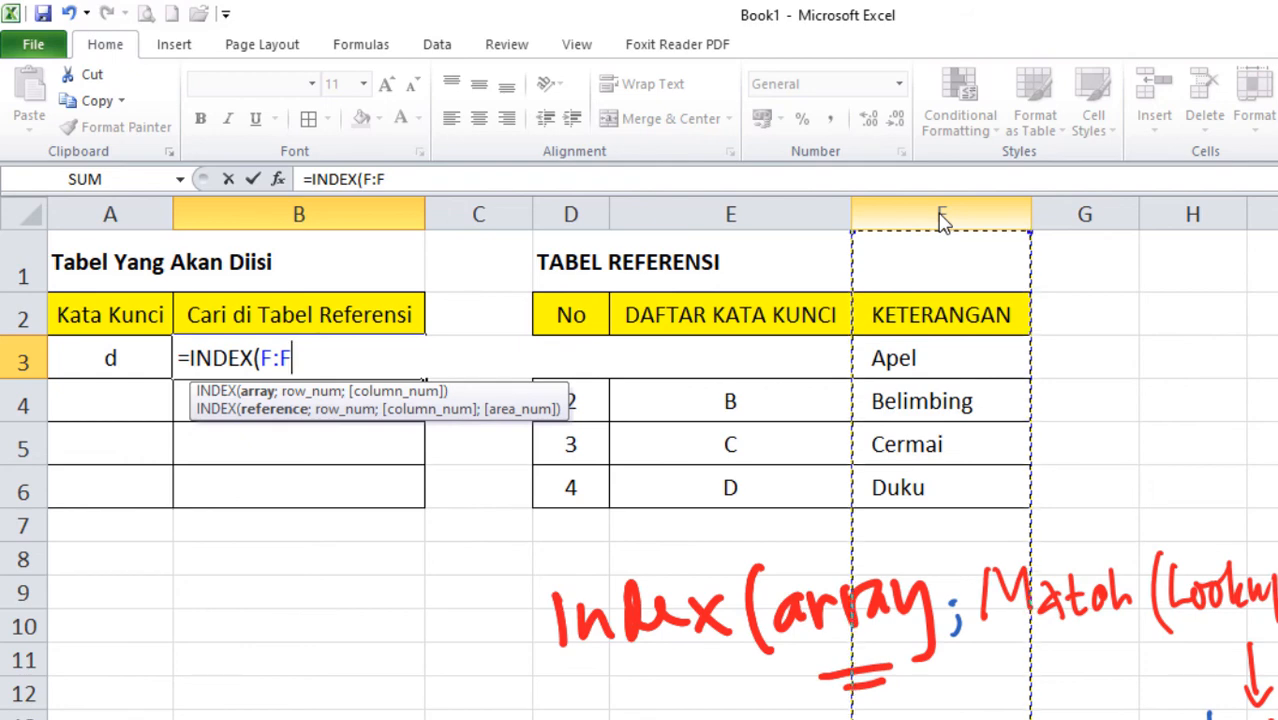
key(F4)
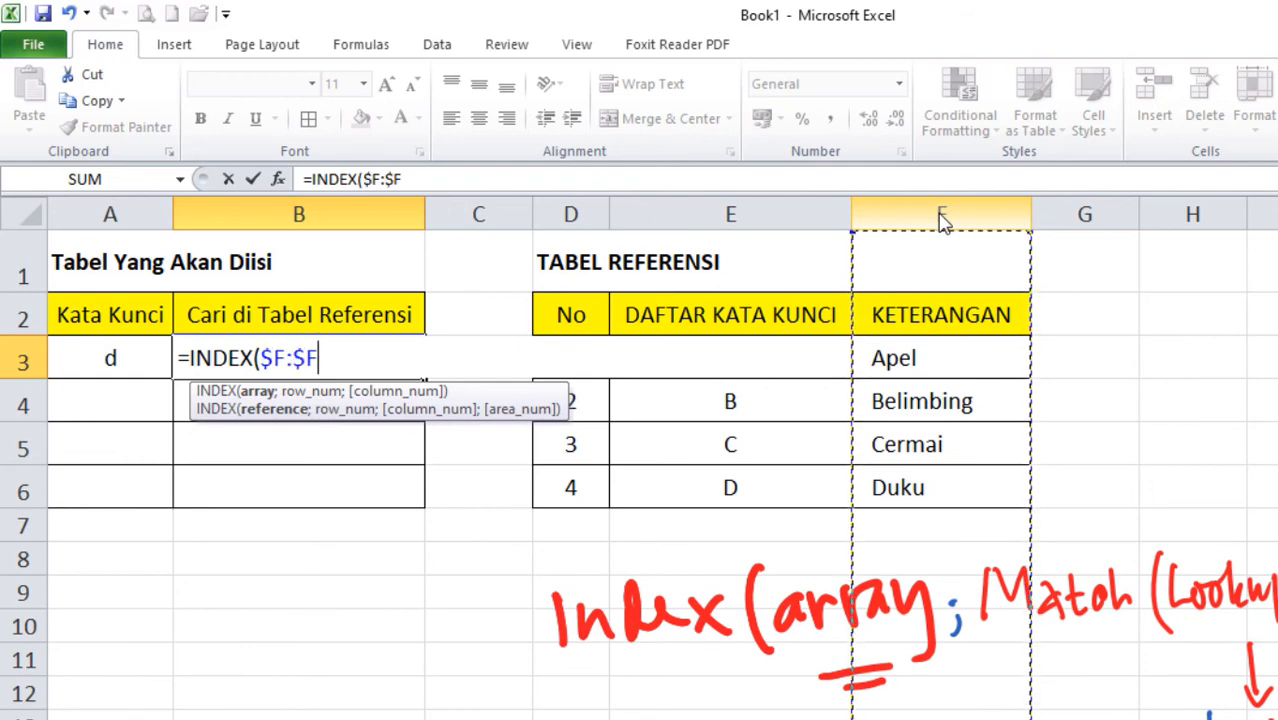
Step: Nest MATCH as the row number of the INDEX formula in B3, with the absolute whole column $A:$A as lookup value
text(;mat)
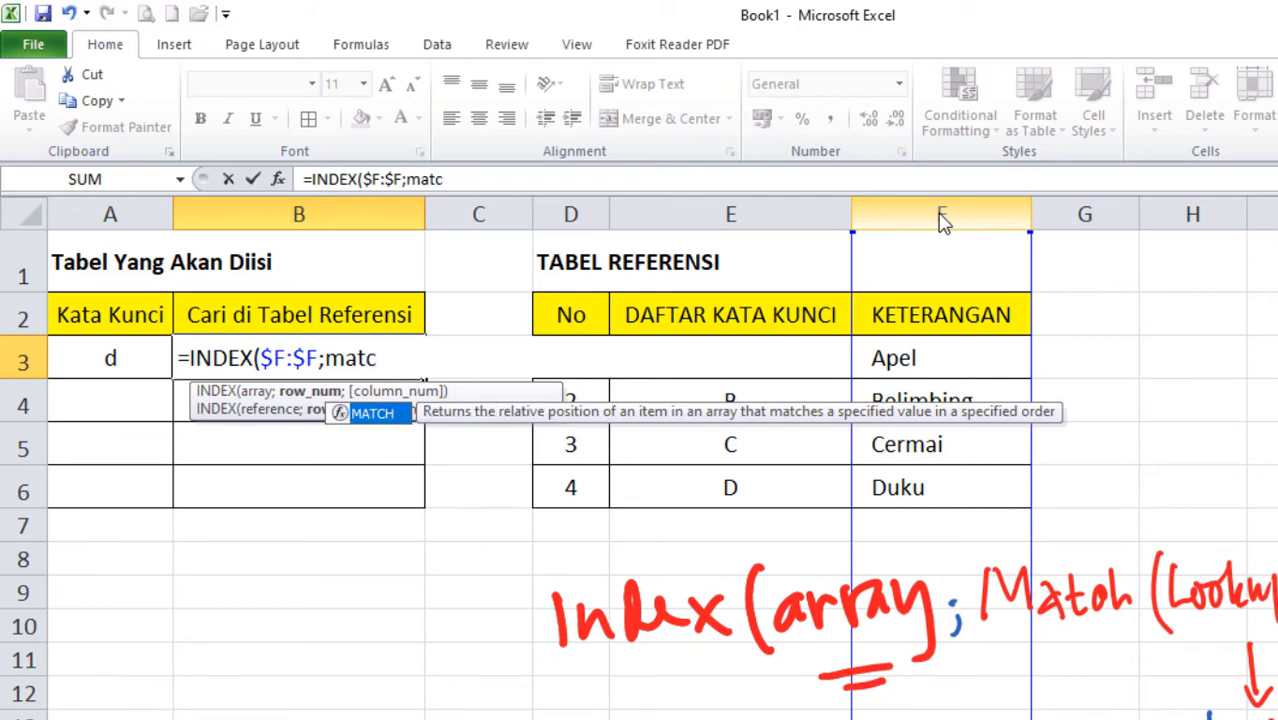
text(c)
key(Tab)
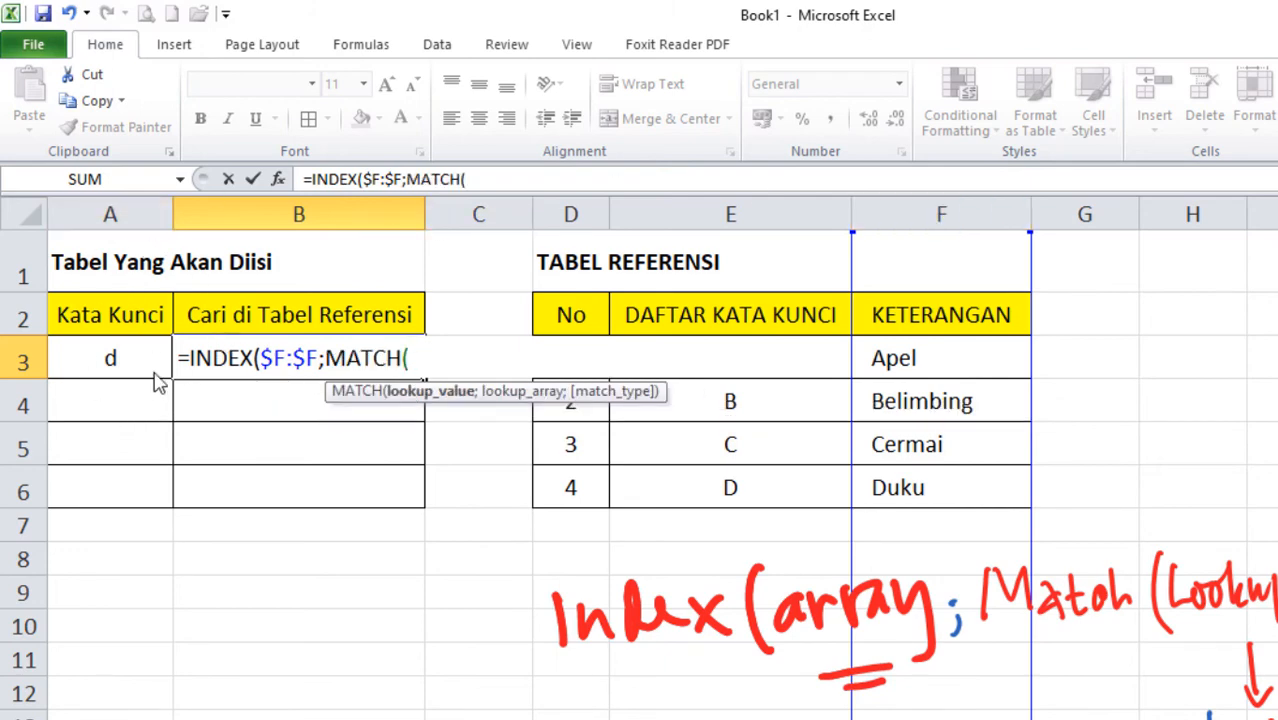
click(109, 221)
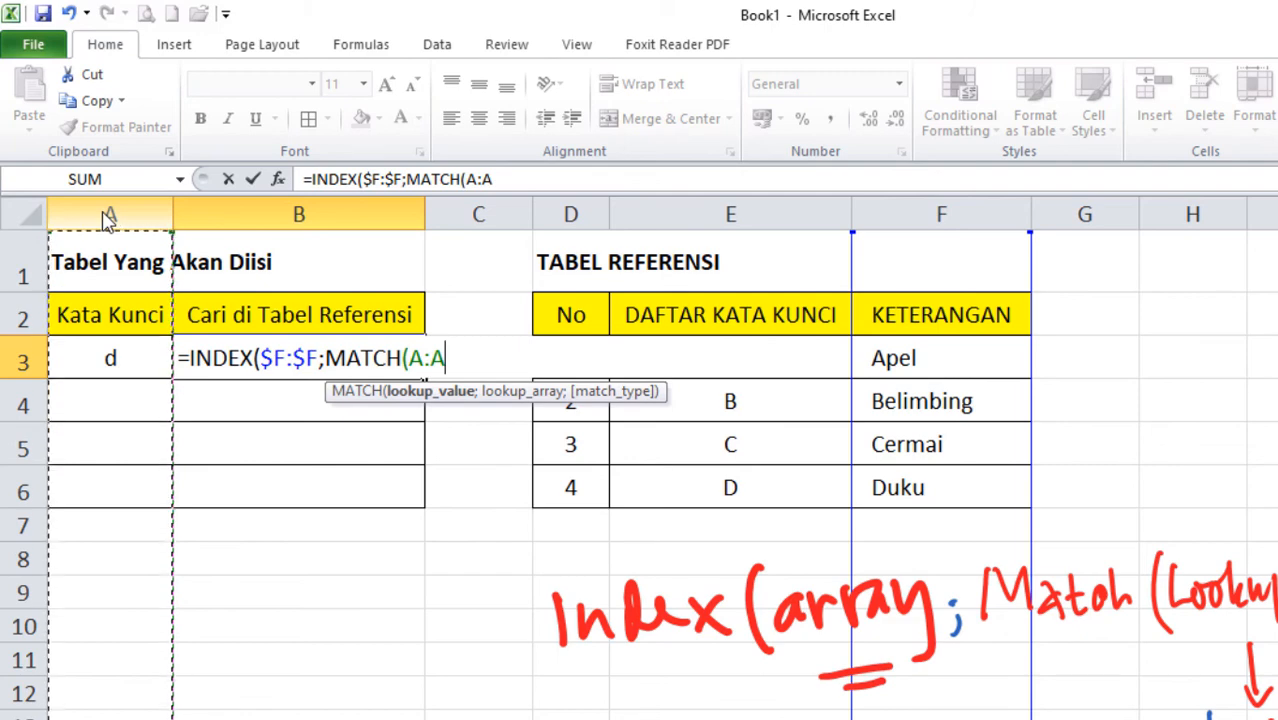
key(F4)
text(;)
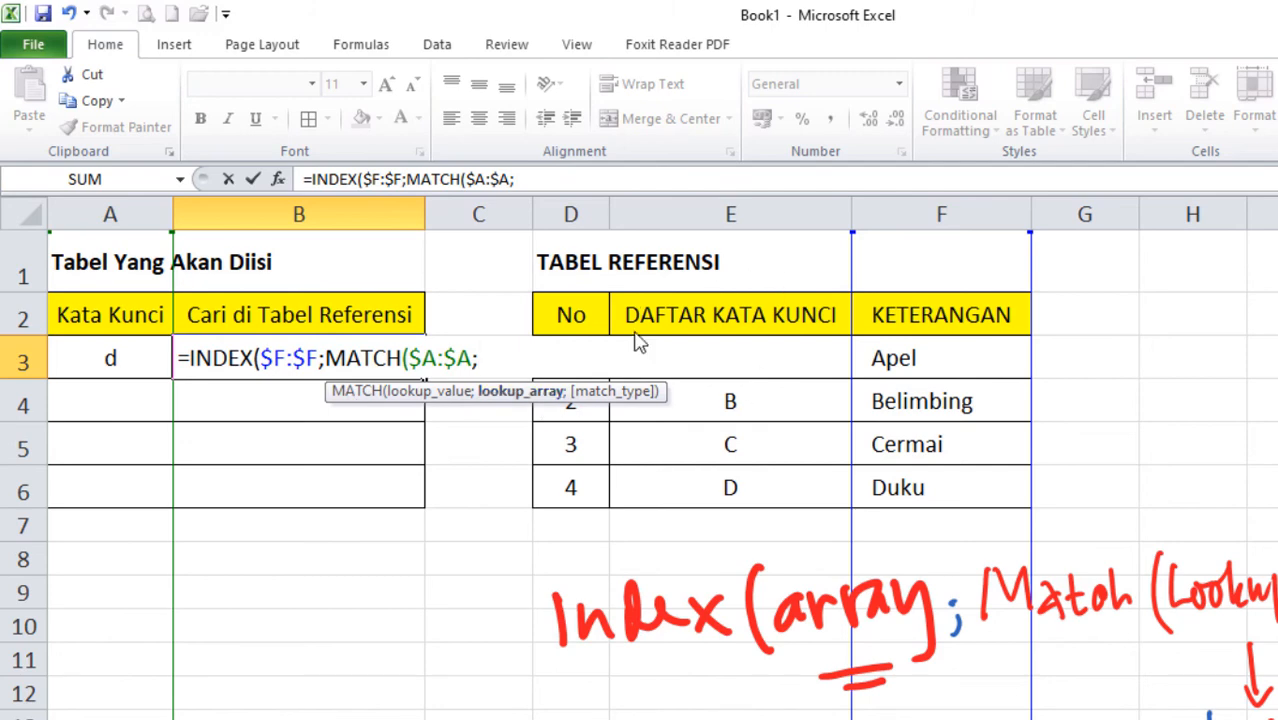
Step: Set the MATCH lookup array to $E:$E with exact match 0 and complete the INDEX formula in B3
click(703, 220)
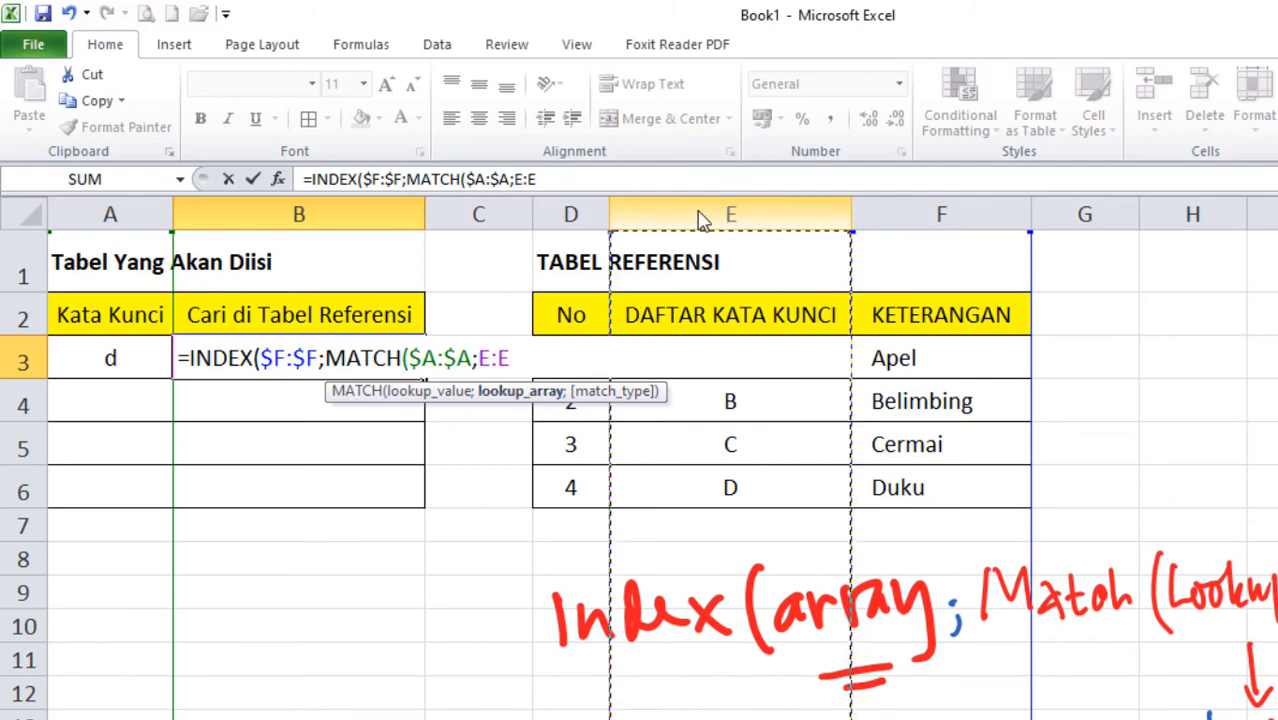
key(F4)
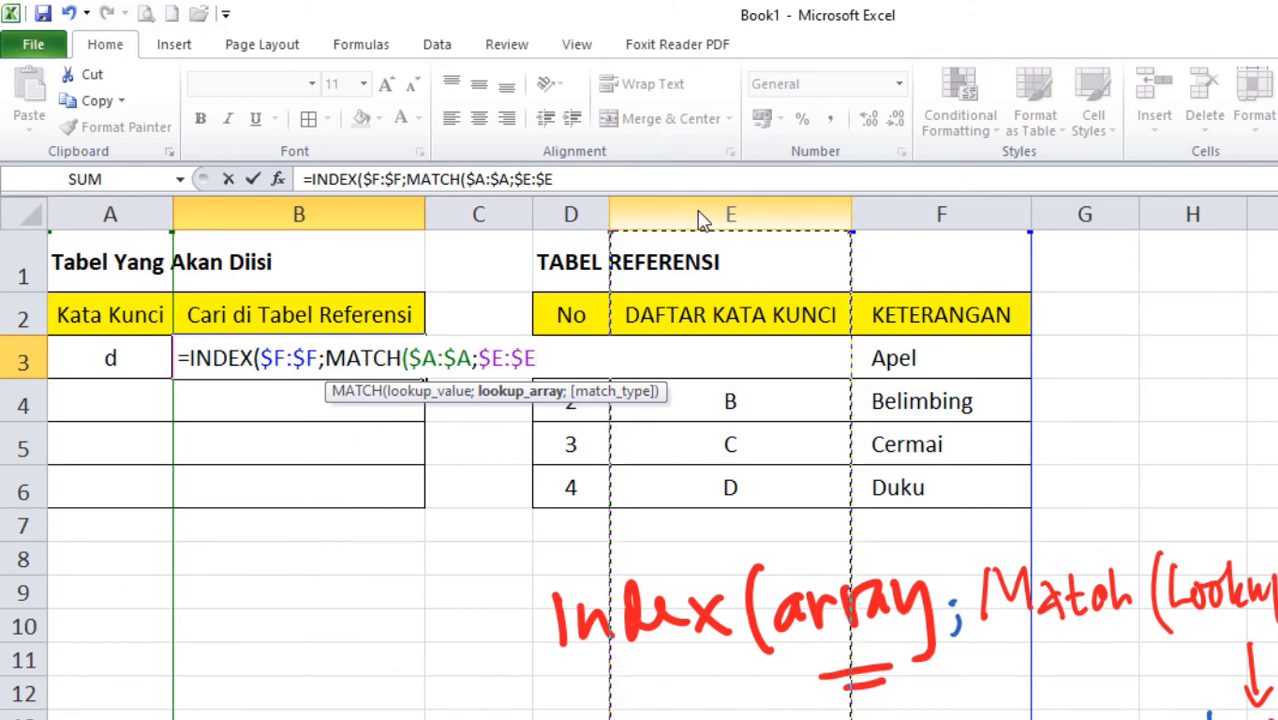
text(;)
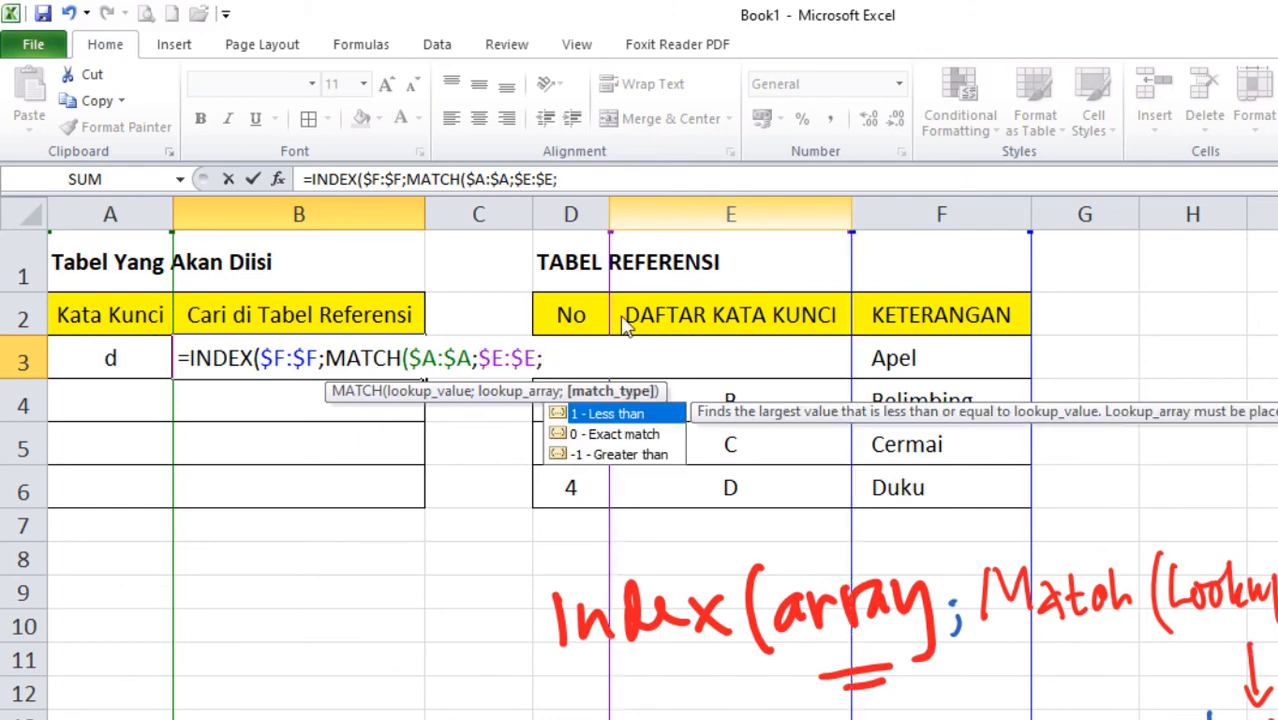
double_click(560, 436)
text())
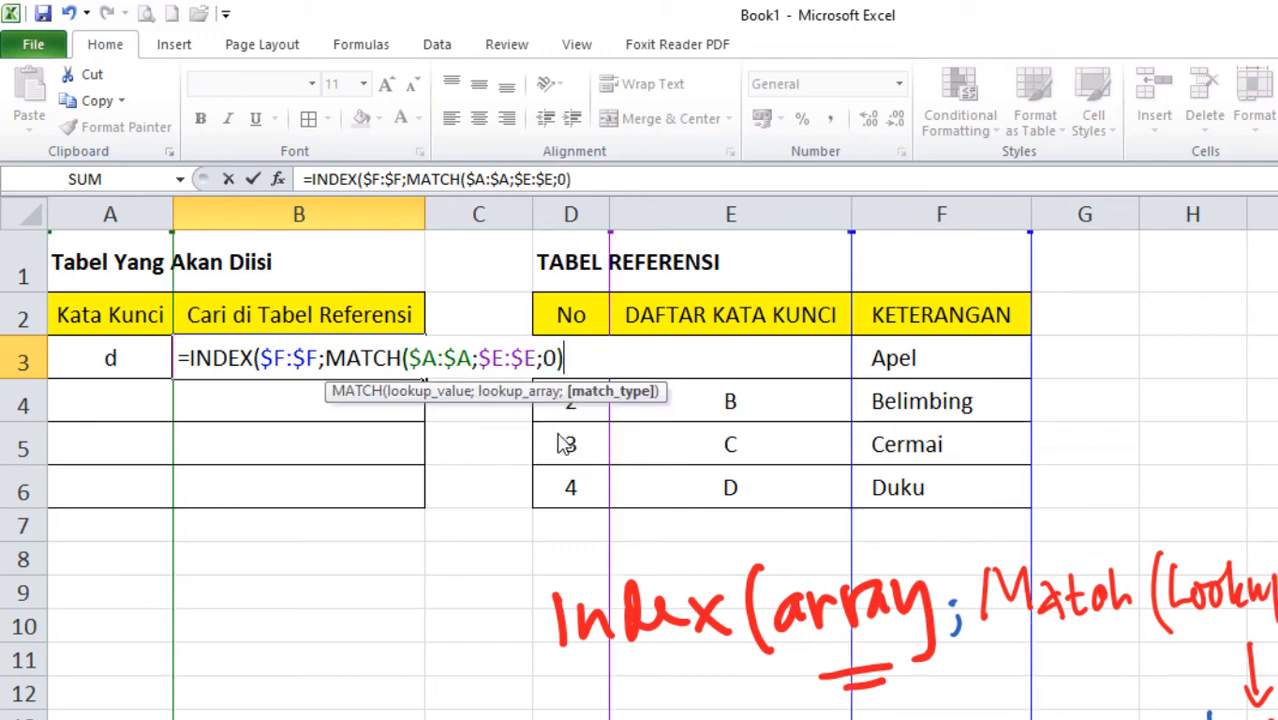
text())
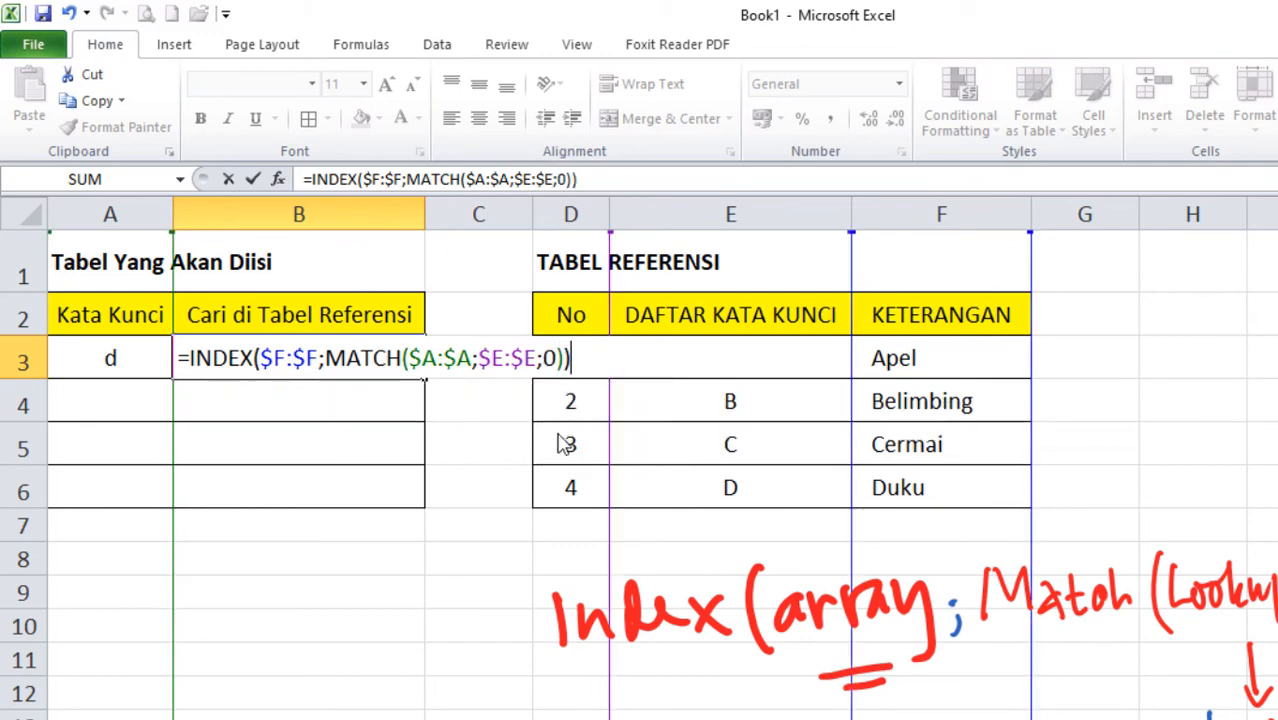
key(Return)
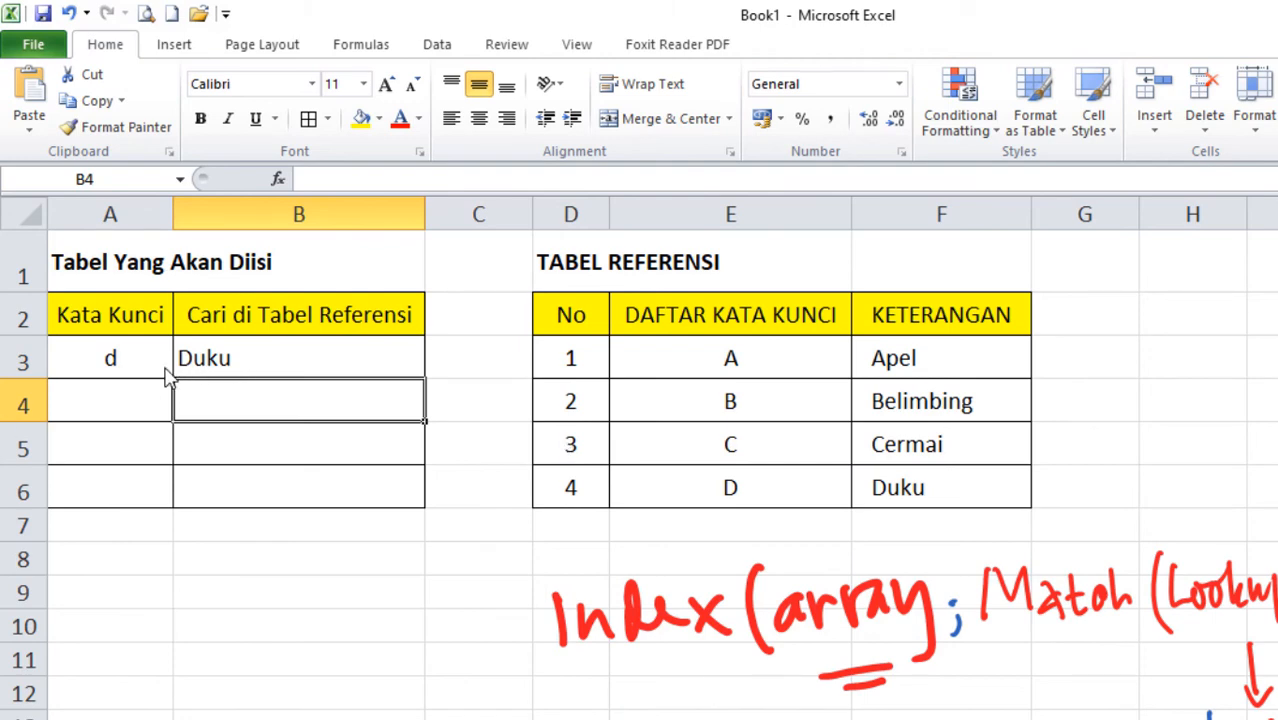
Step: Fill the INDEX-MATCH formula from B3 down the column to B16
click(350, 357)
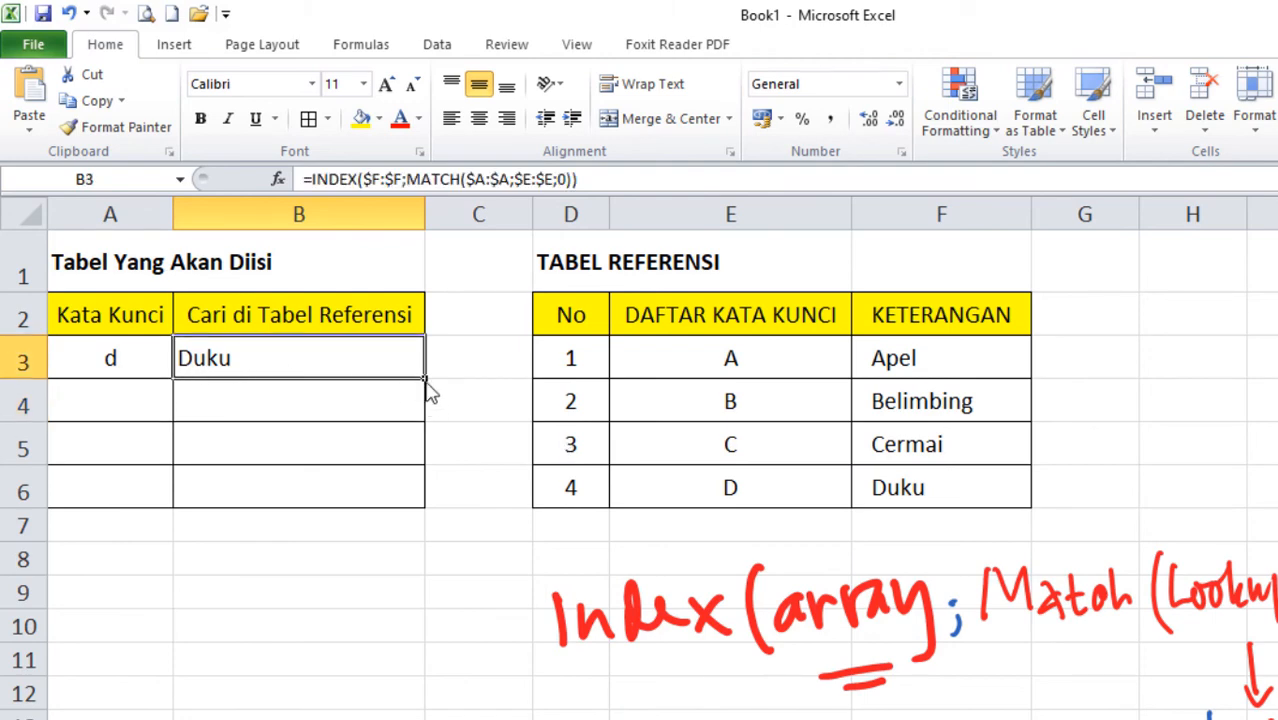
drag(422, 378, 422, 495)
click(383, 496)
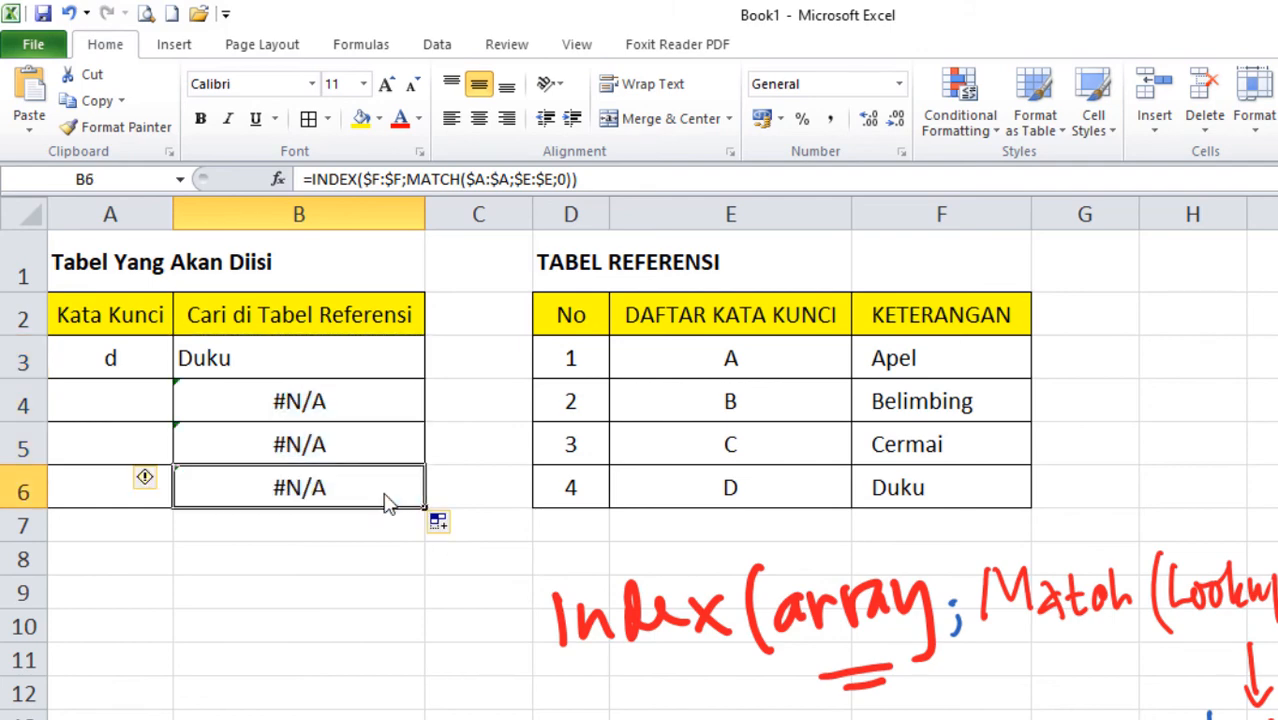
drag(422, 512, 430, 714)
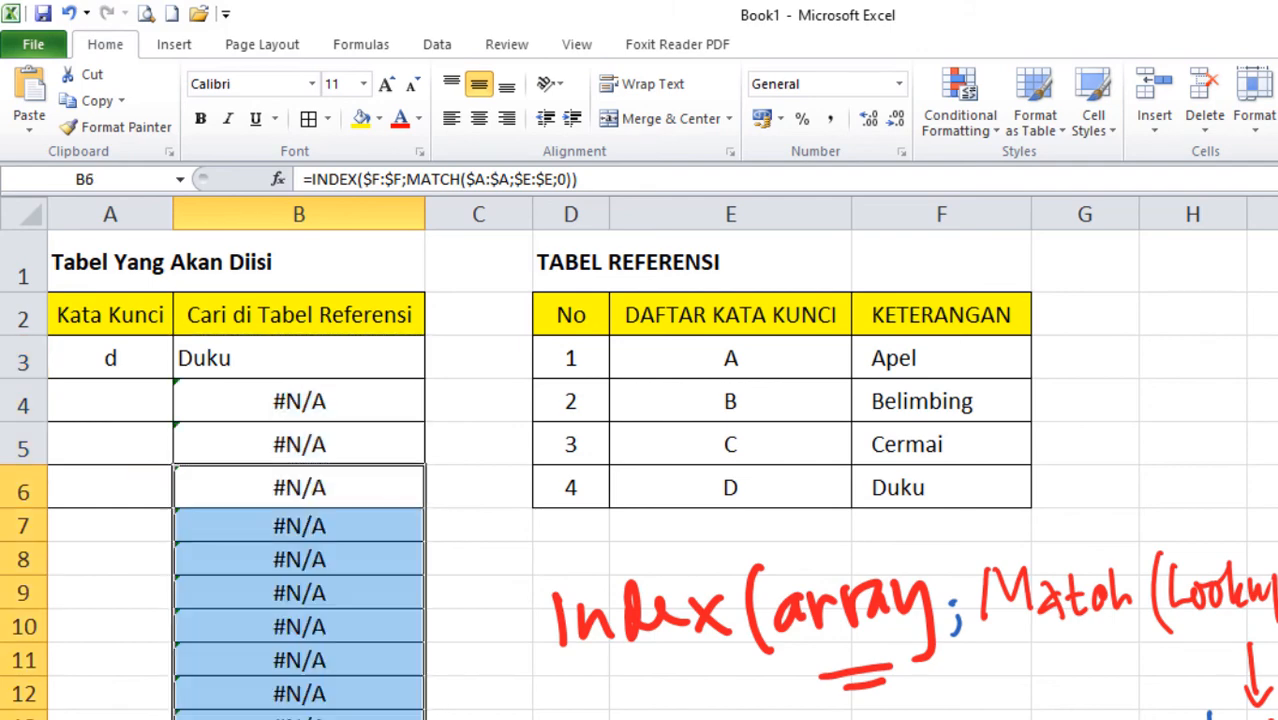
Step: Enter the keywords d in A4 and a in A5
click(120, 410)
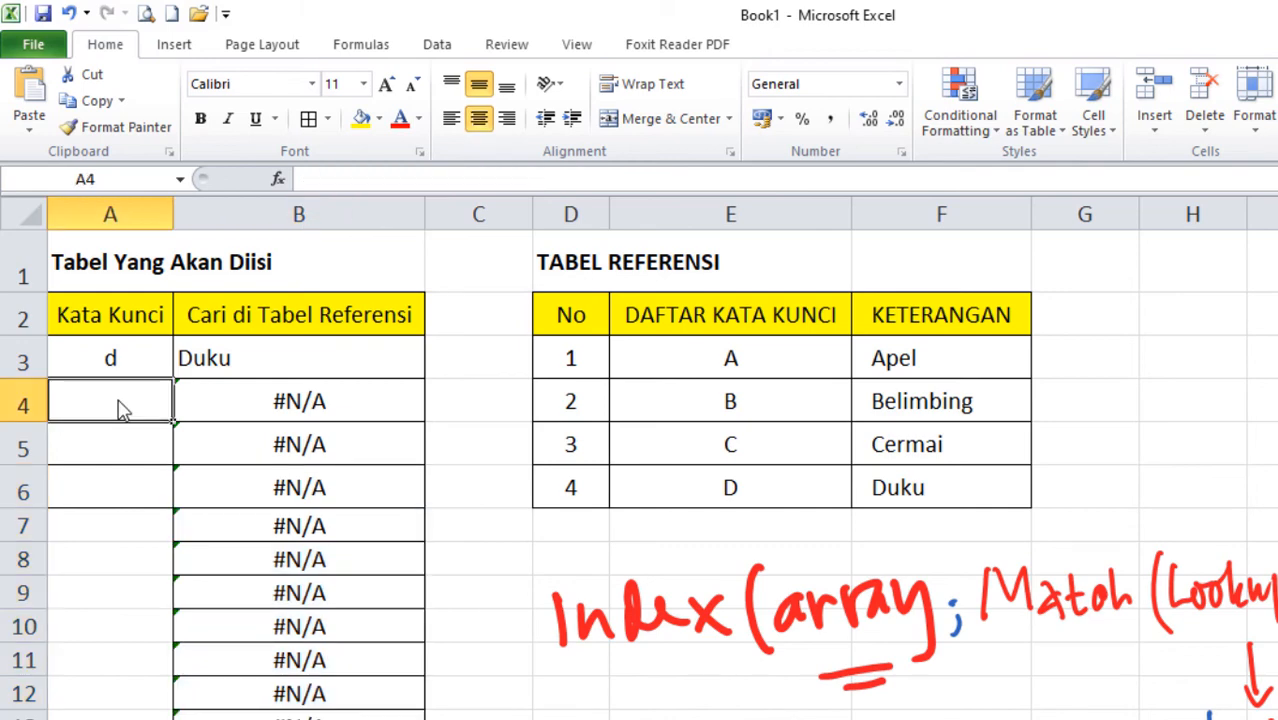
text(d)
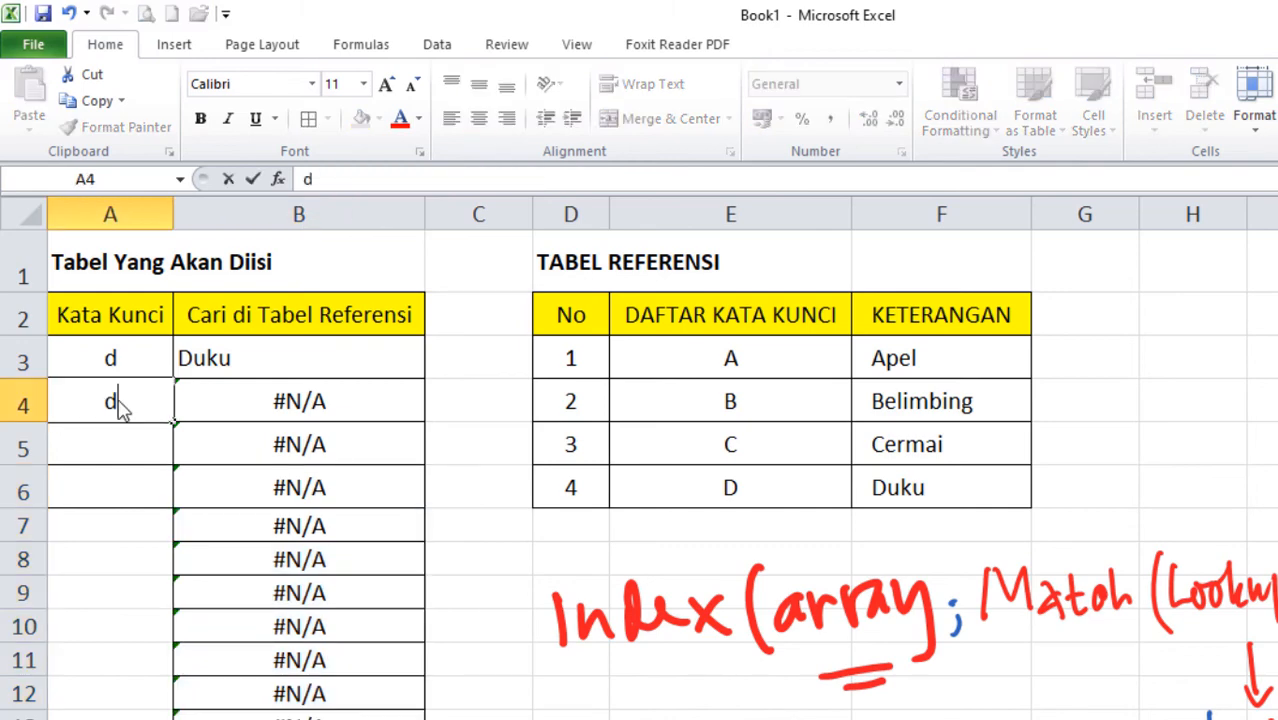
key(Return)
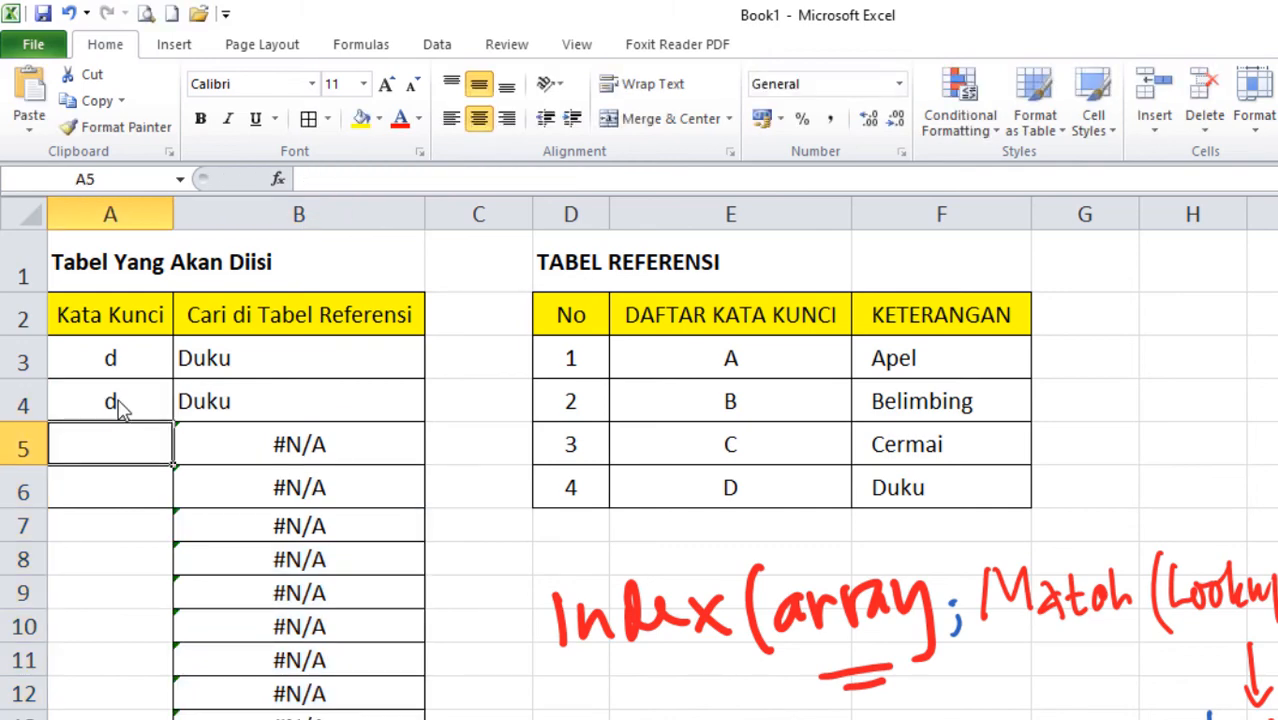
text(a)
key(Return)
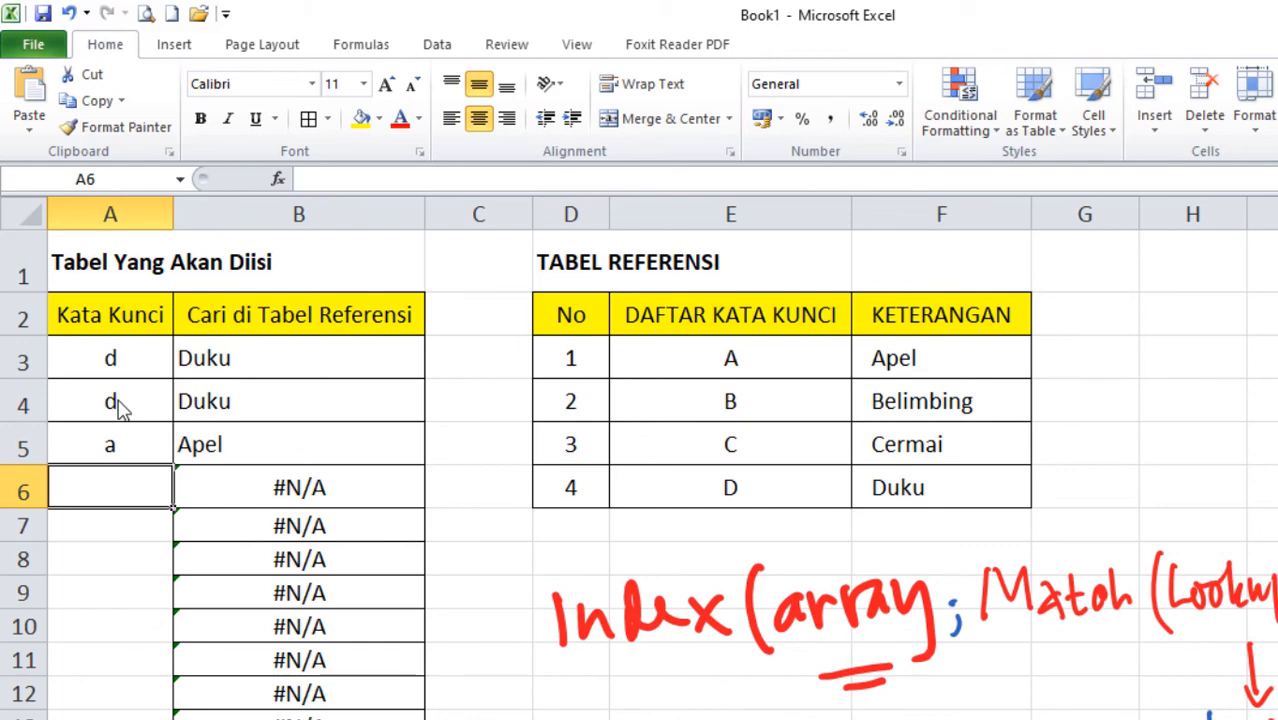
Step: Enter the keyword k in A11, rejecting the autocomplete suggestion
key(Down)
key(Down)
key(Down)
key(Down)
key(Down)
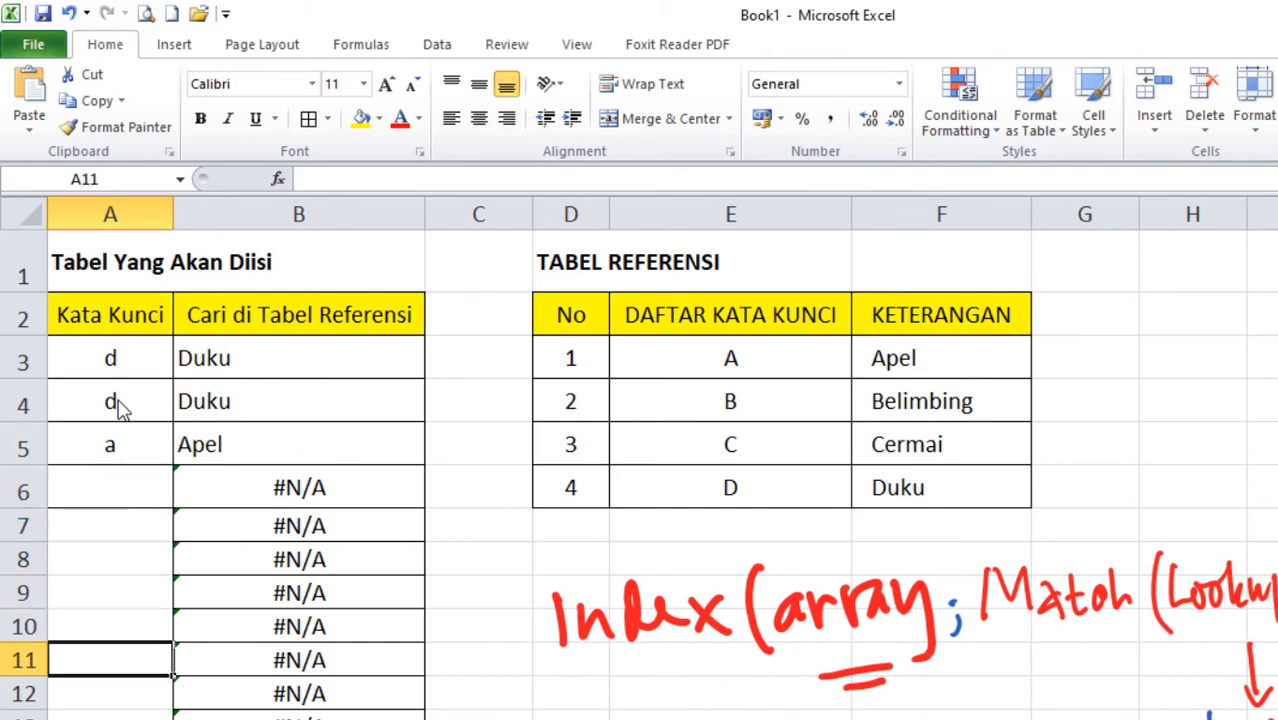
text(k)
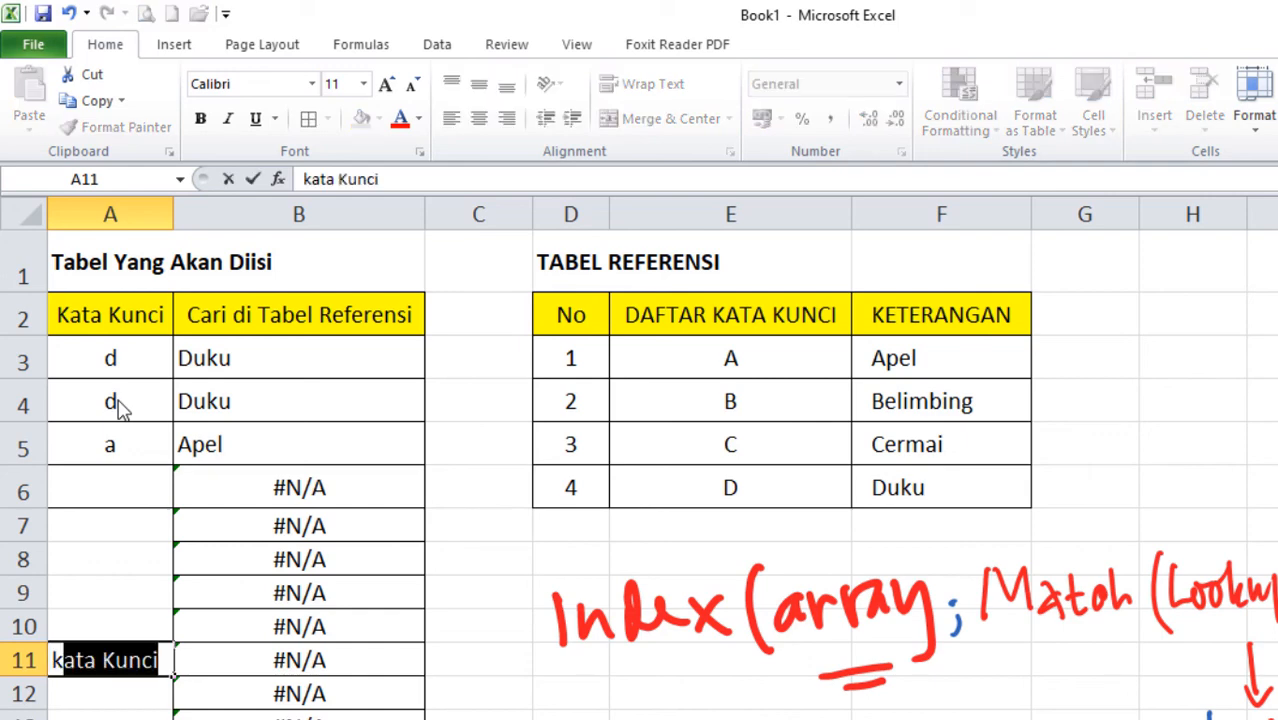
key(BackSpace)
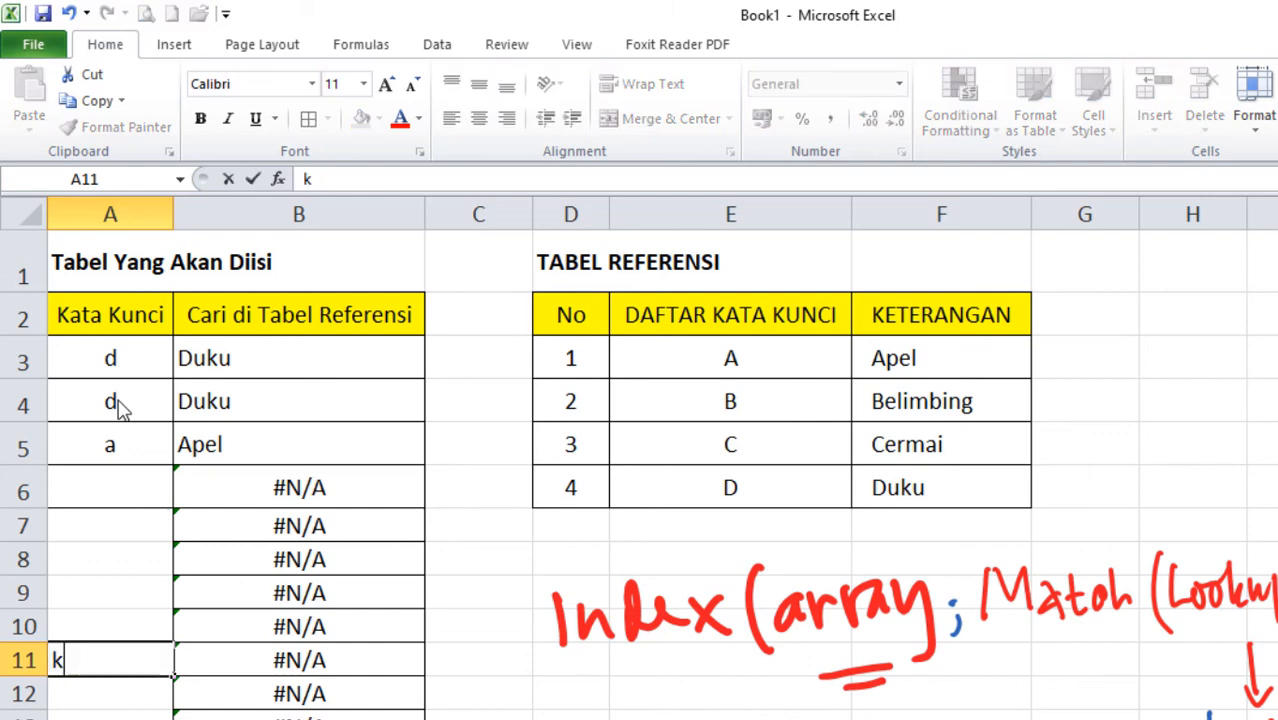
key(Return)
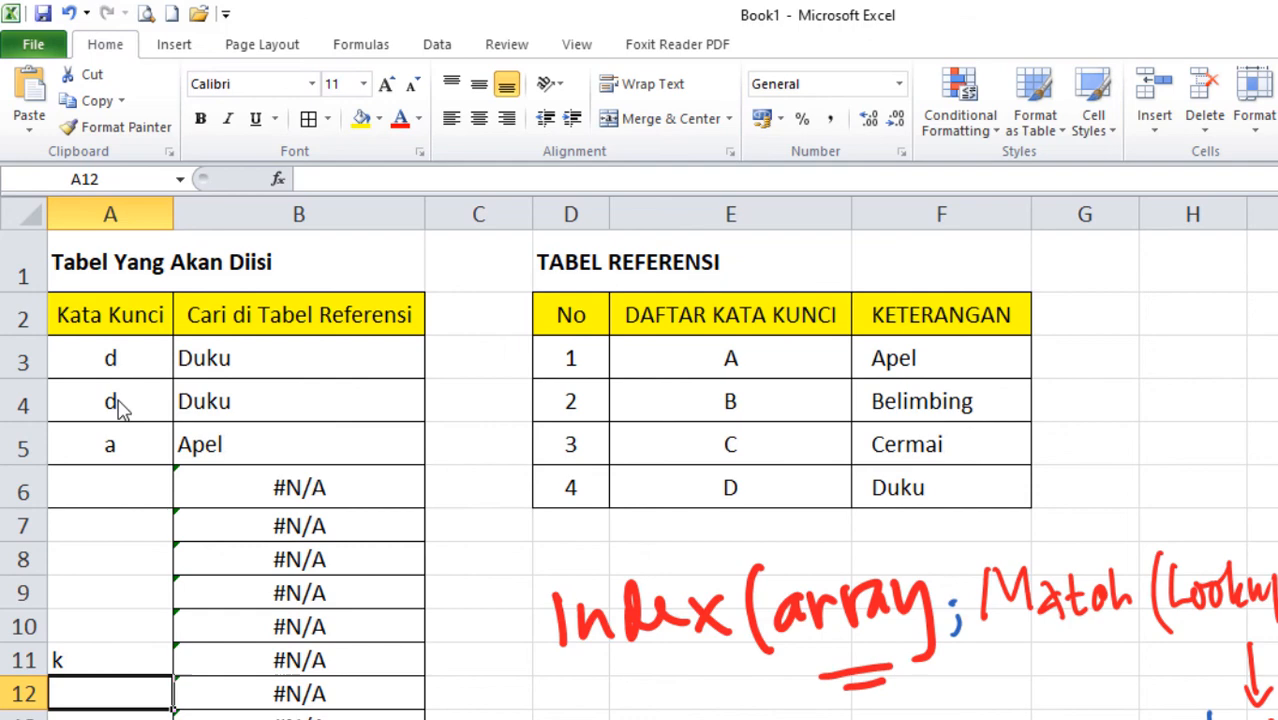
click(82, 664)
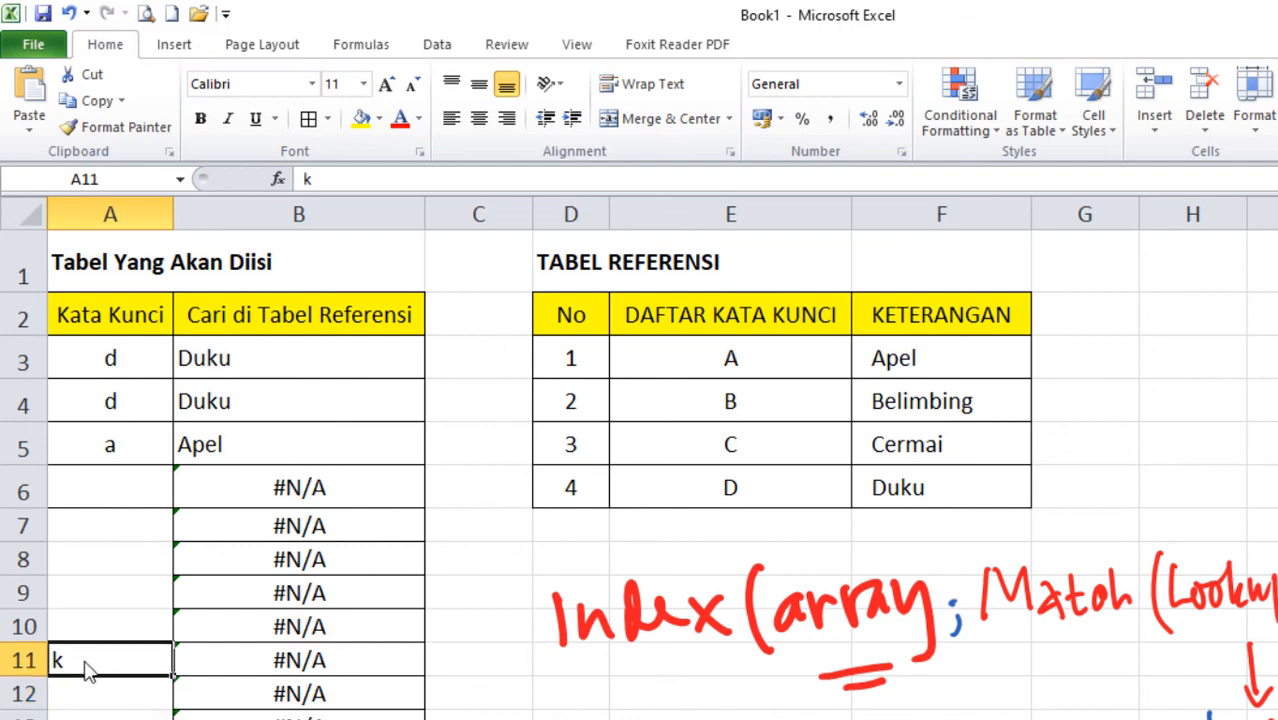
Step: Add the keyword K in E7 with the description Kersen in F7 to the reference table
click(770, 532)
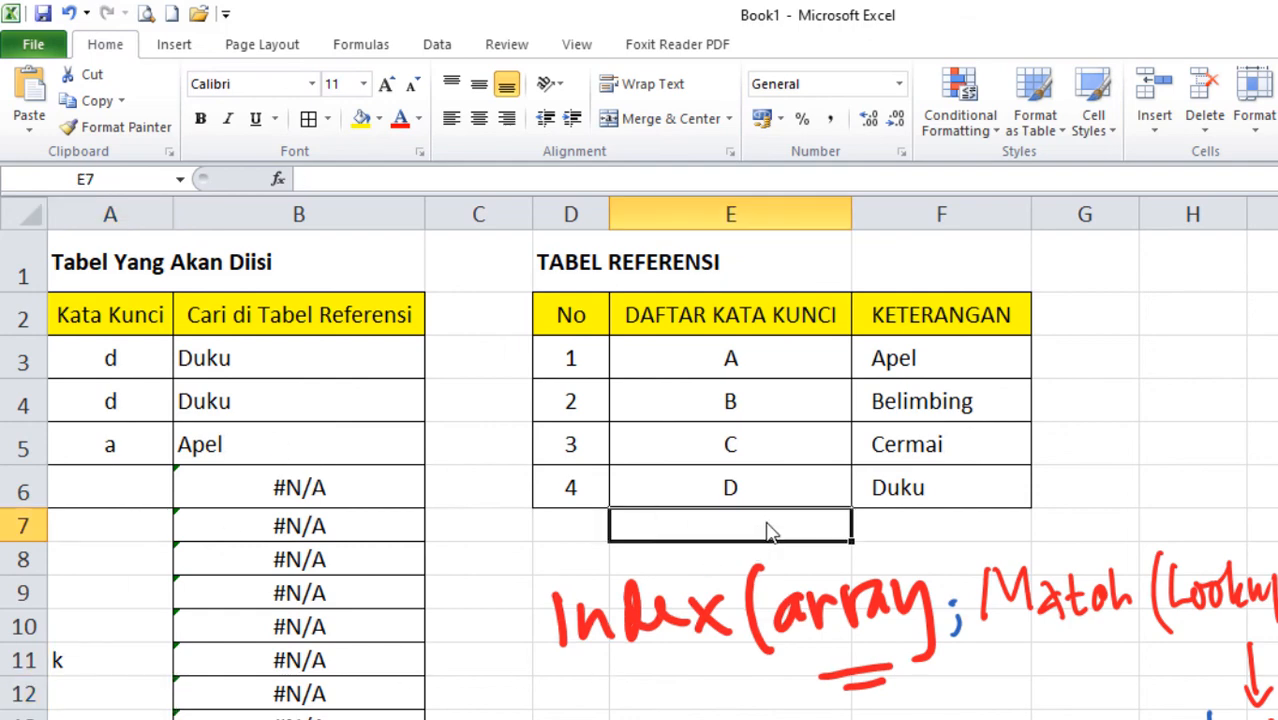
text(K)
key(Tab)
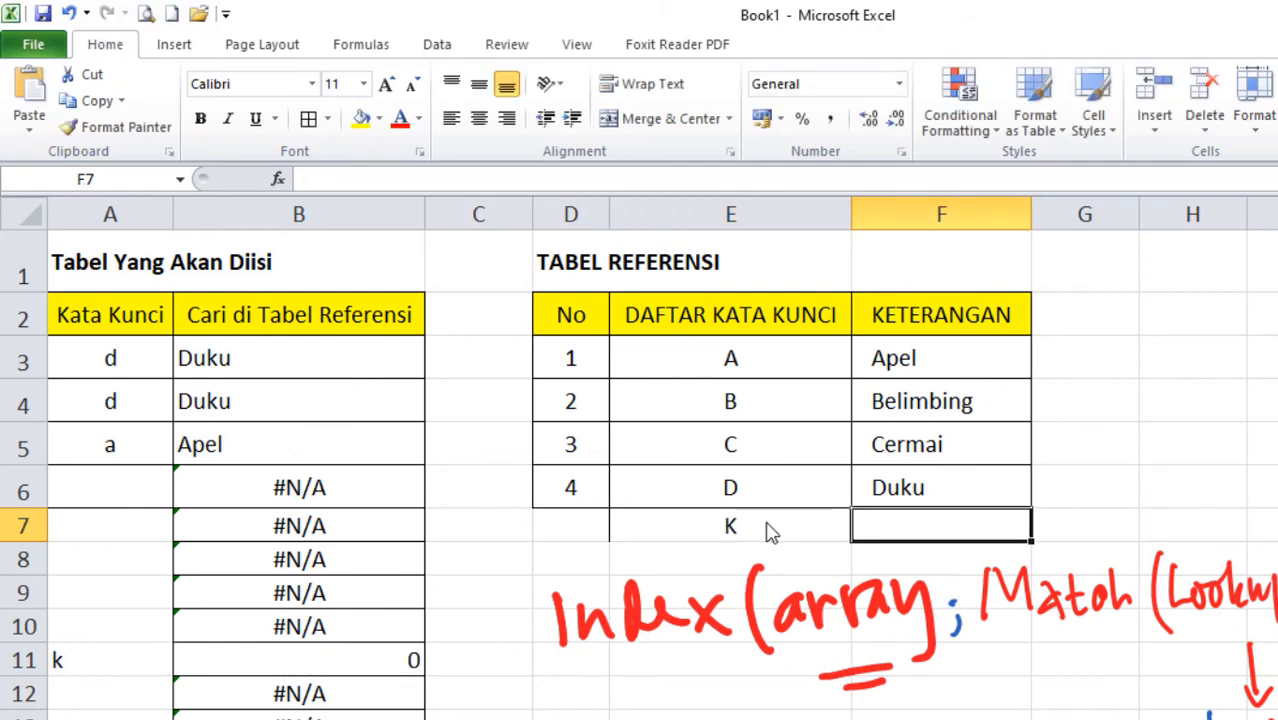
text(Ker)
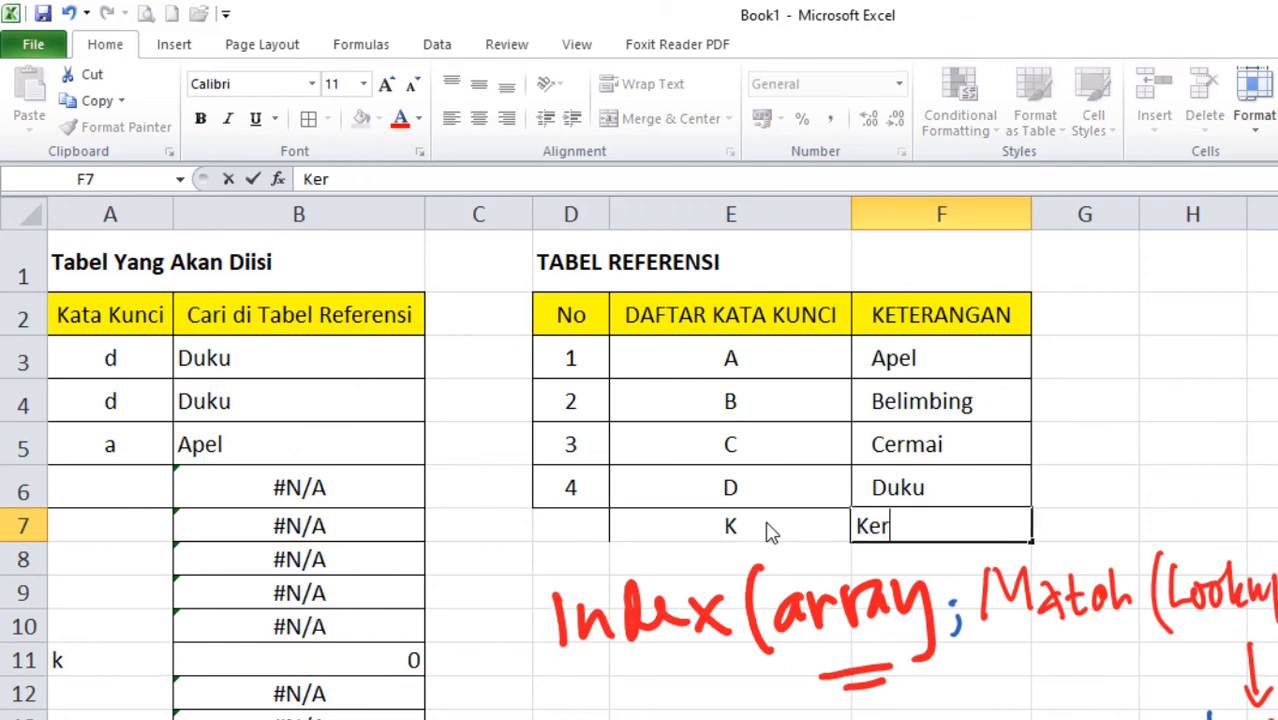
text(sen)
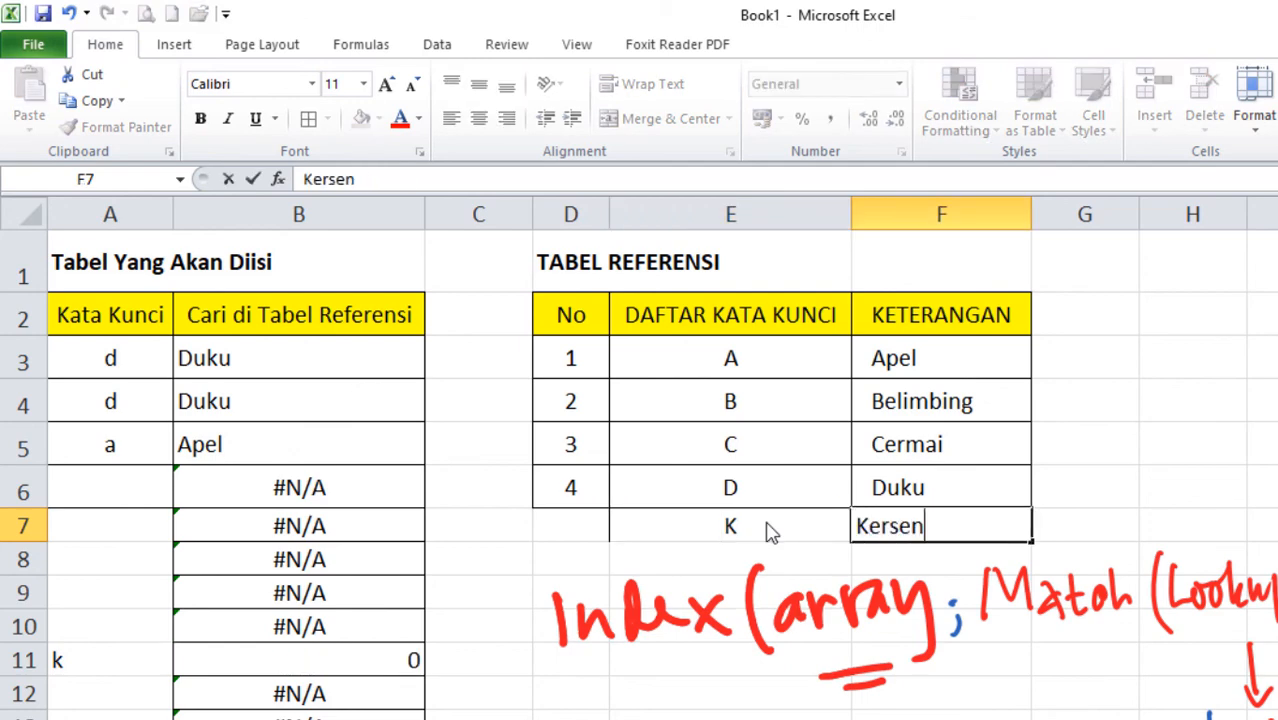
key(Return)
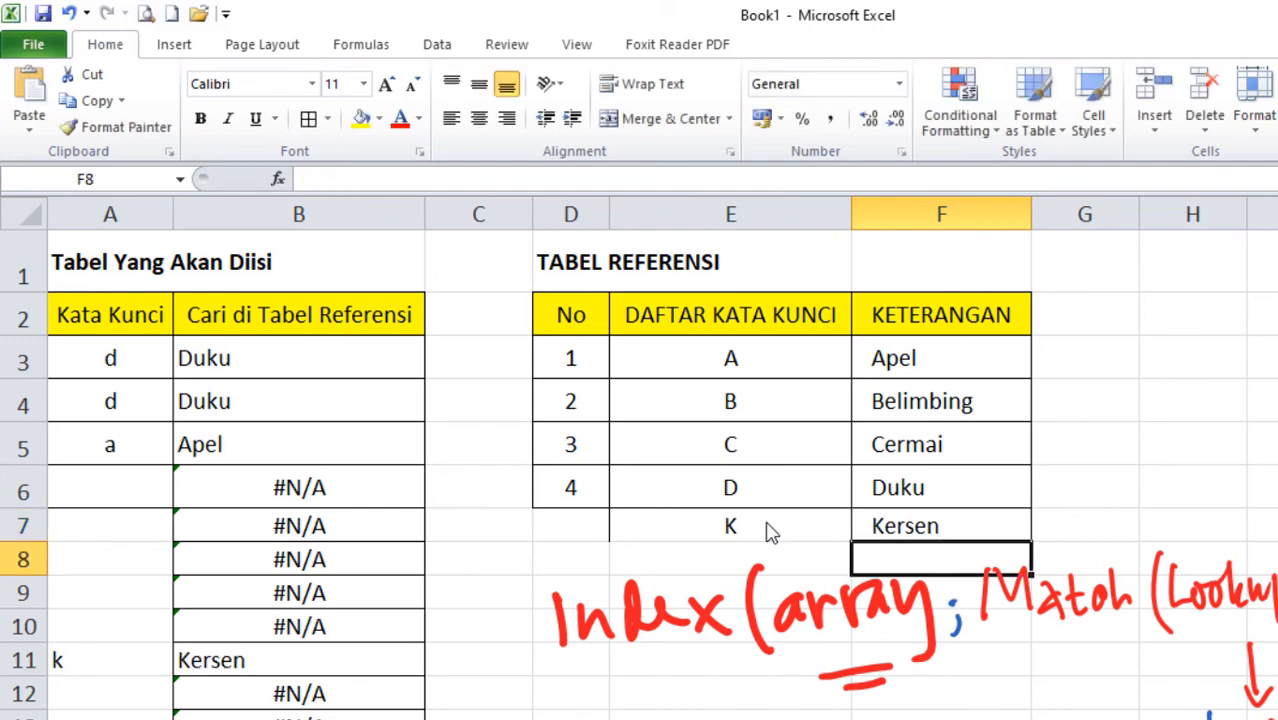
Step: Check the formula in B11 and centre the keyword in A11 vertically and horizontally
click(268, 662)
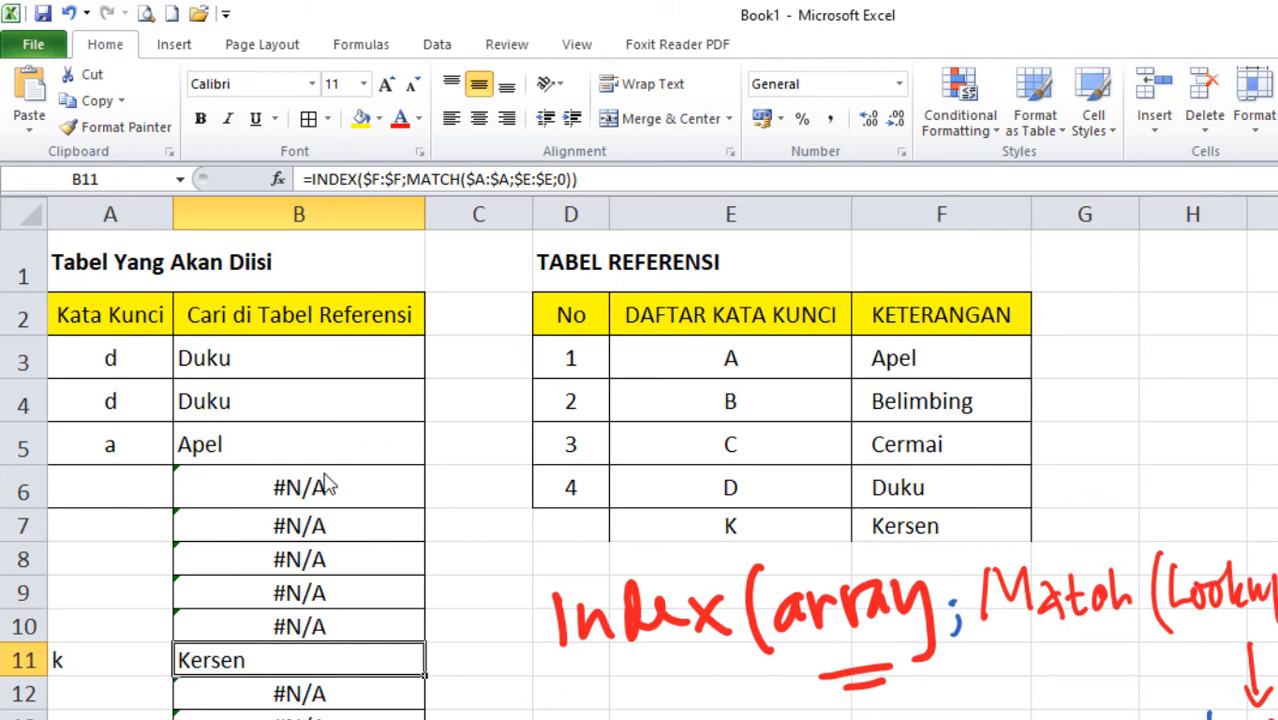
click(132, 668)
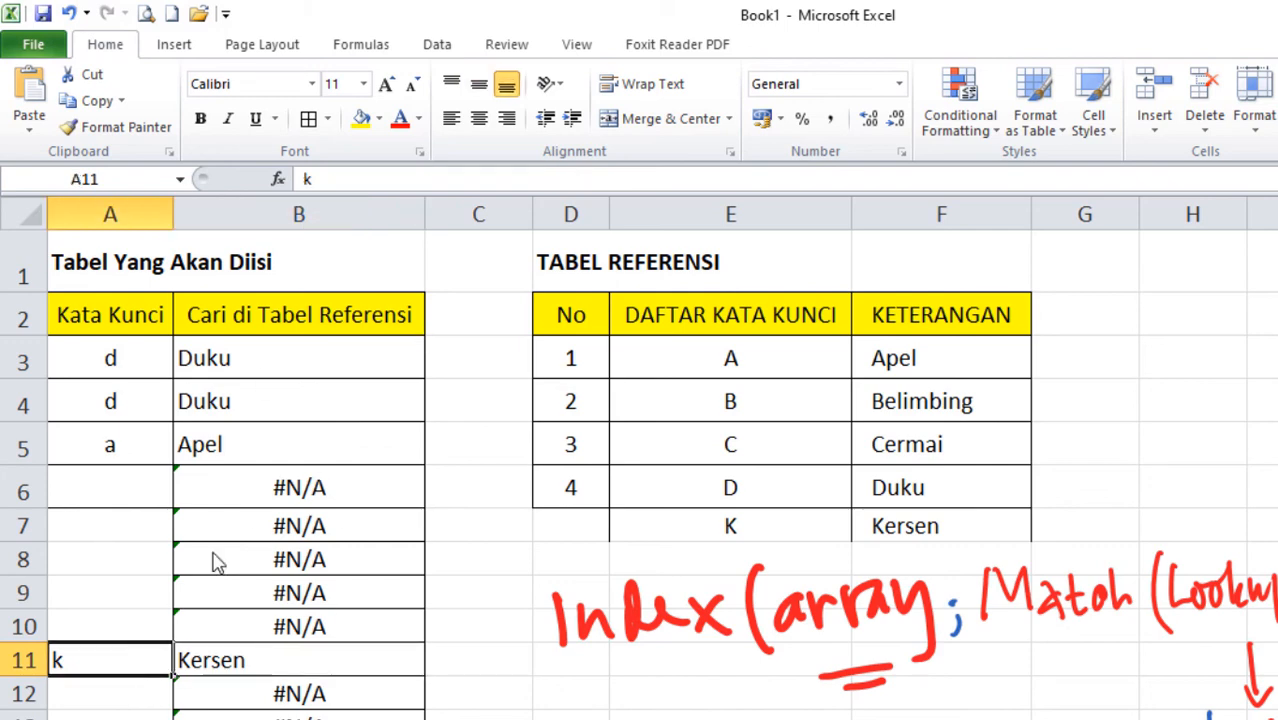
click(479, 84)
click(479, 119)
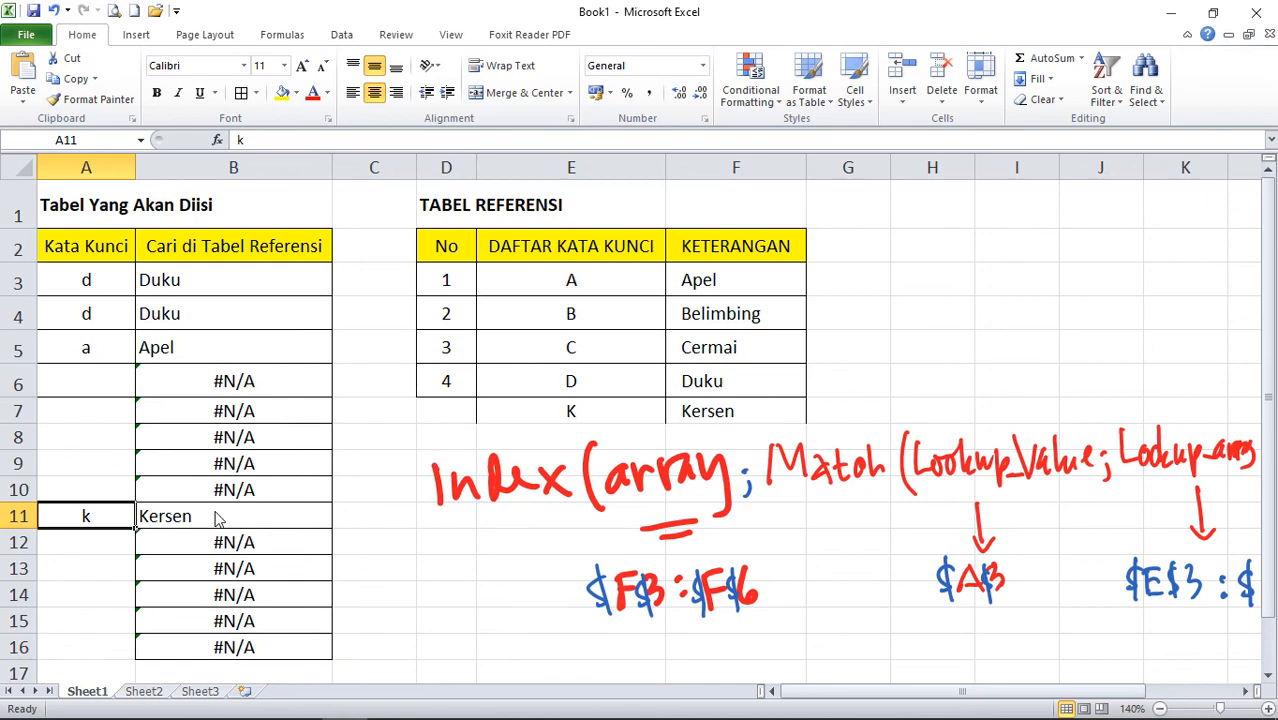
click(146, 694)
click(88, 692)
click(148, 691)
click(89, 692)
click(144, 692)
click(89, 692)
click(143, 692)
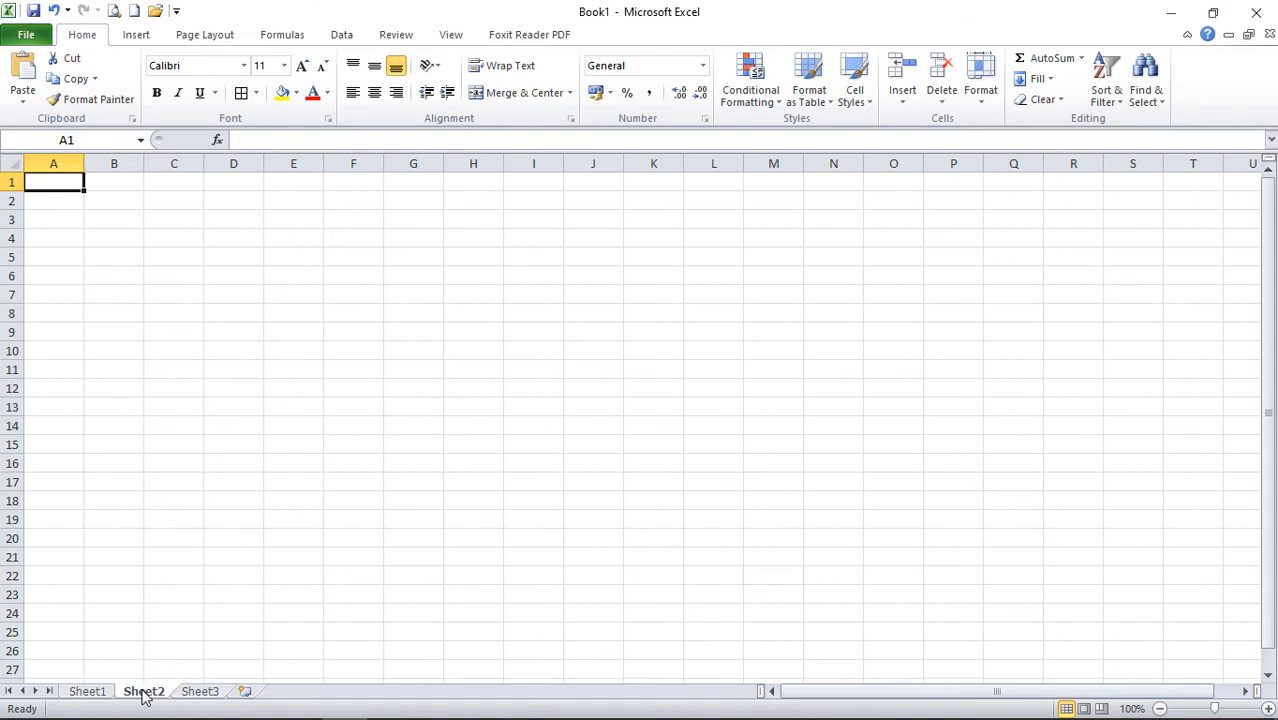
click(92, 692)
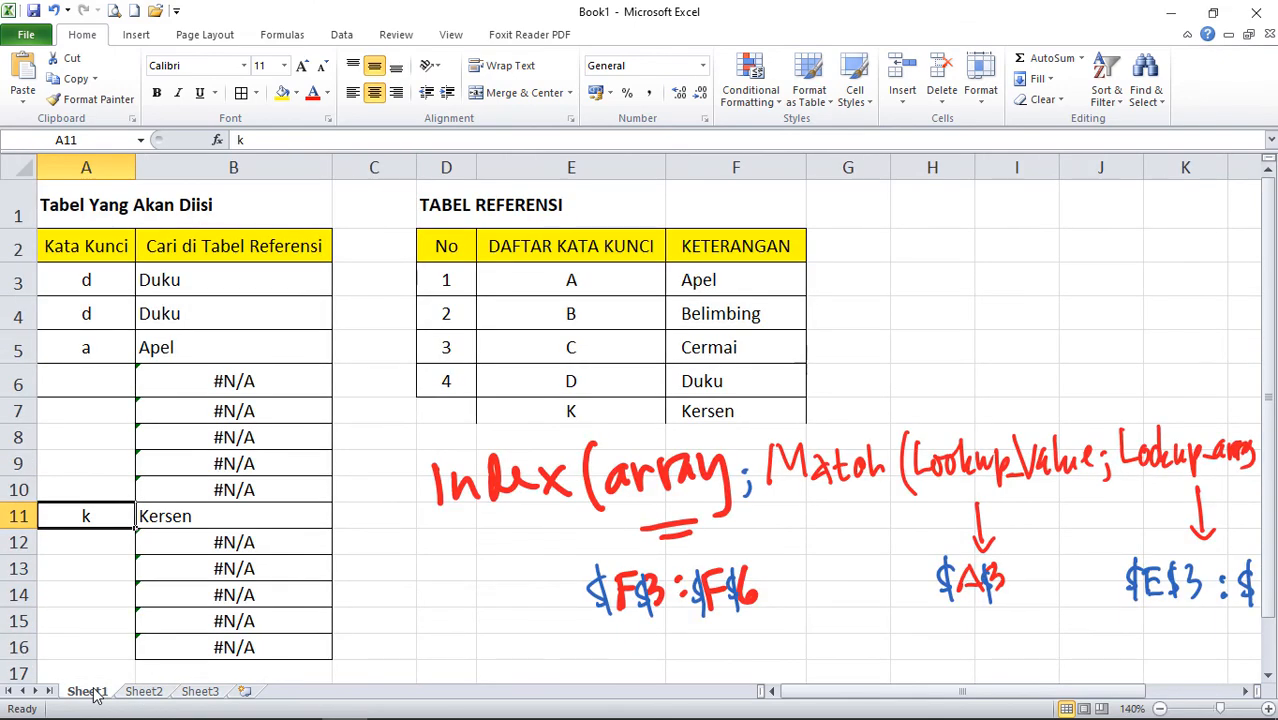